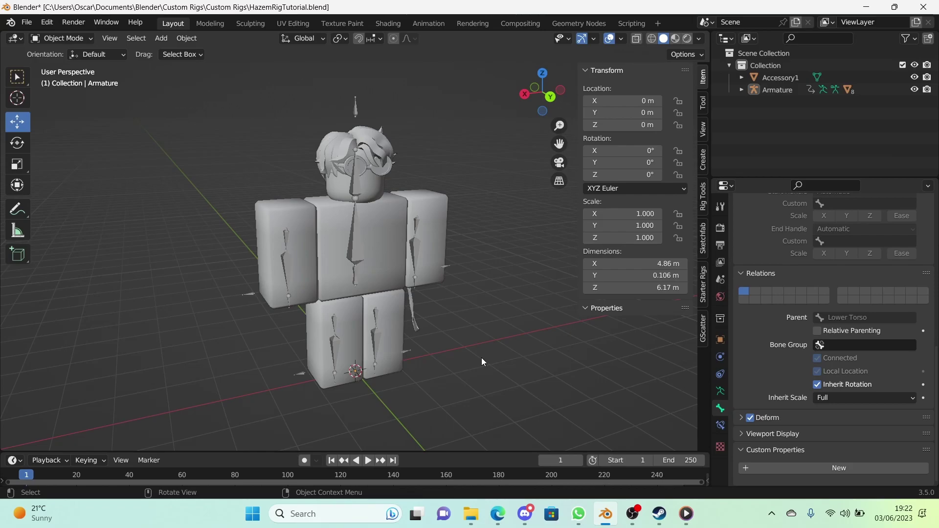
Try rotating the Upper Torso bone of the armature in Pose Mode
click(362, 239)
key(ctrl+Tab)
key(r)
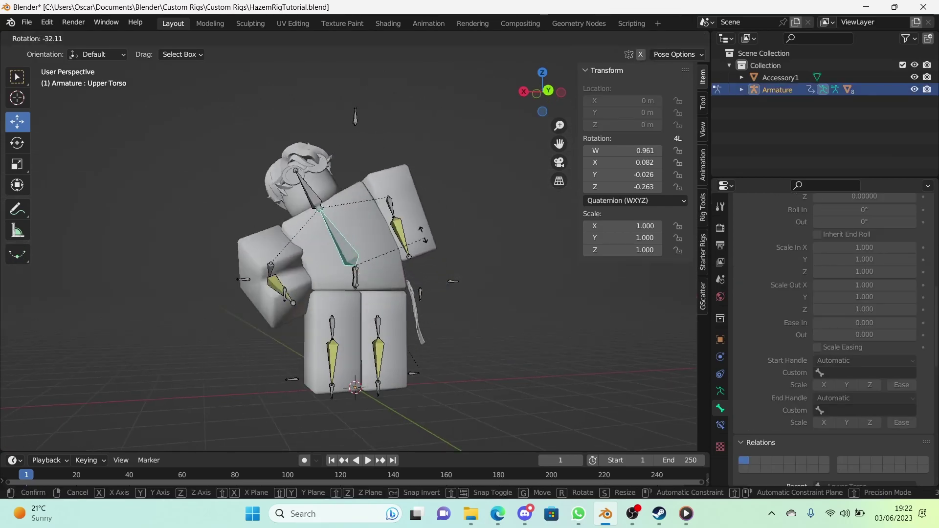
right_click(410, 261)
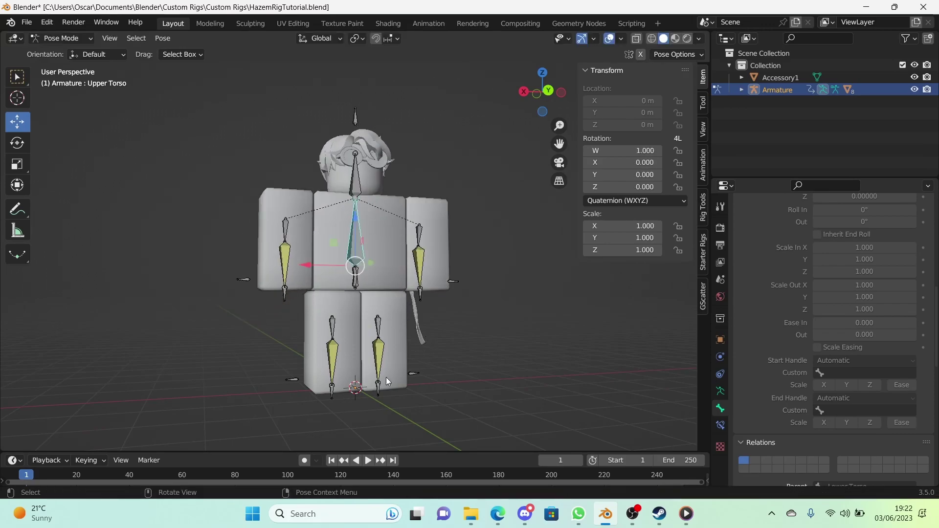
Inspect the leg and arm bones by selecting them in turn, and return to Object Mode
click(380, 338)
click(335, 352)
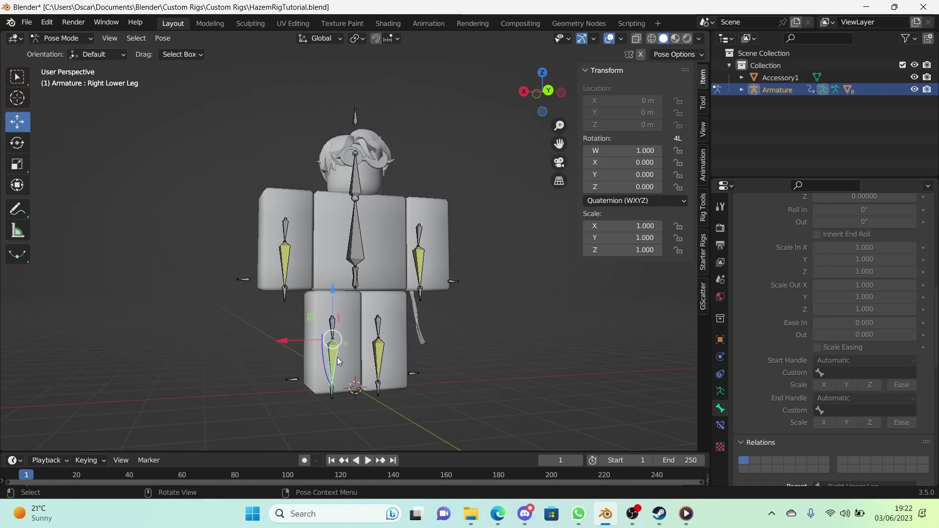
click(422, 265)
click(286, 268)
key(ctrl+Tab)
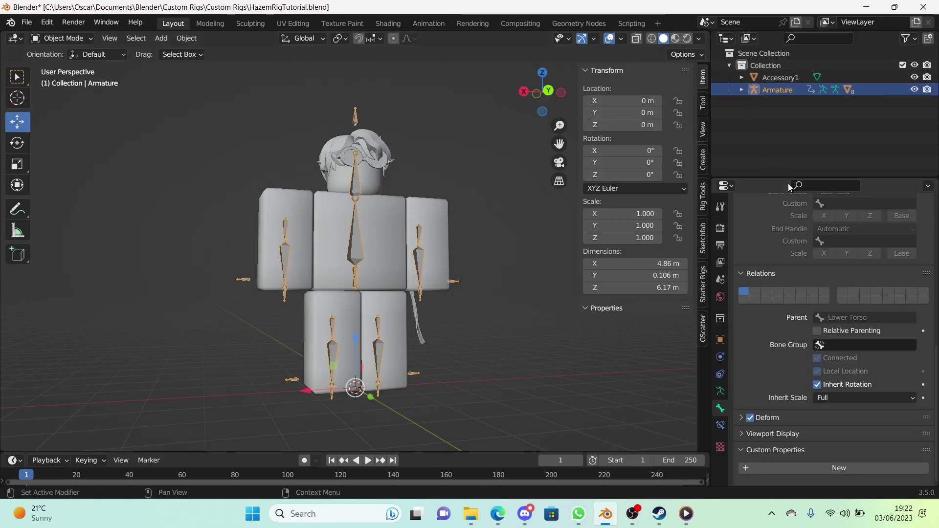
Enlarge the Outliner, and collapse and hide the collection that holds the character rig
drag(787, 180, 788, 234)
click(728, 65)
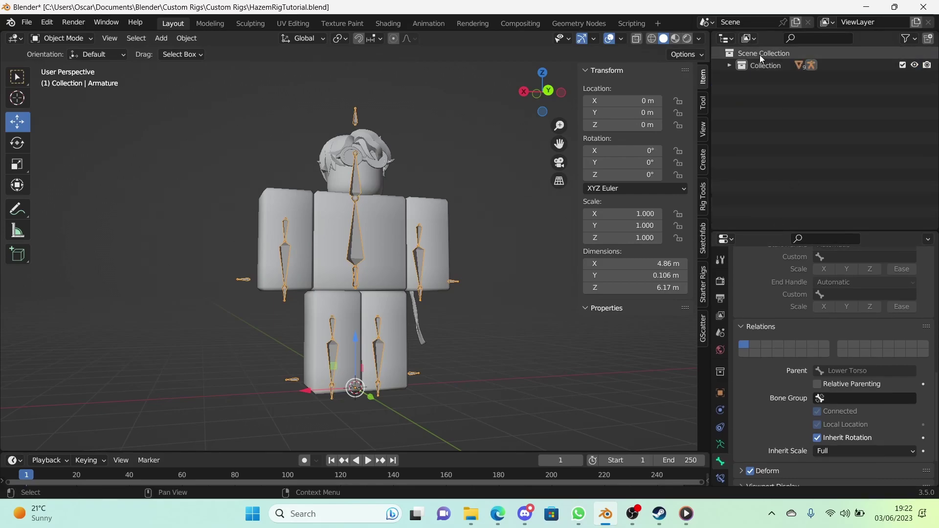
click(914, 65)
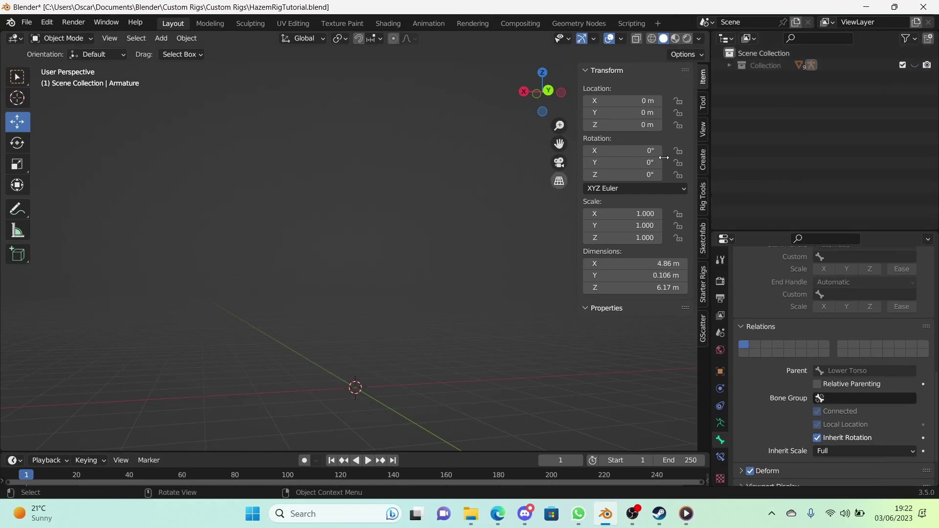
Create a new collection inside the Scene Collection and name it Shapes
click(817, 52)
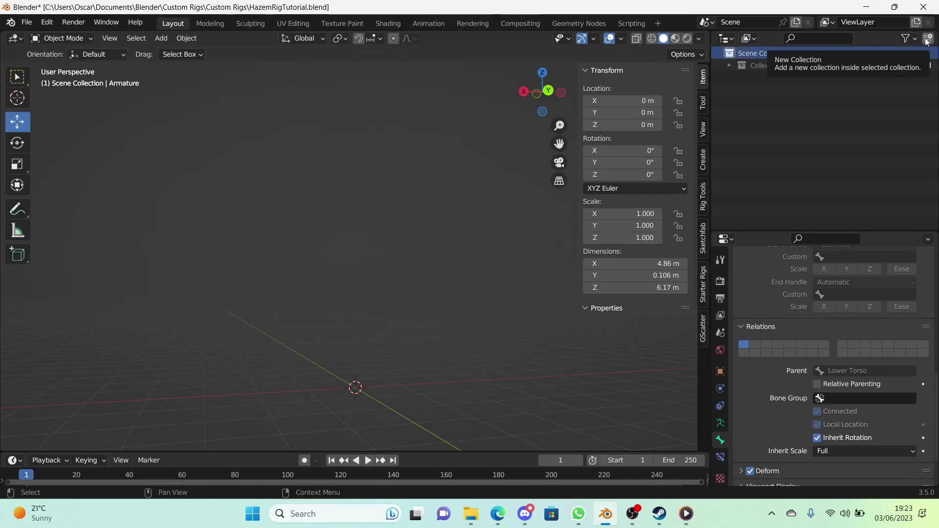
click(926, 42)
double_click(778, 78)
text(Sha)
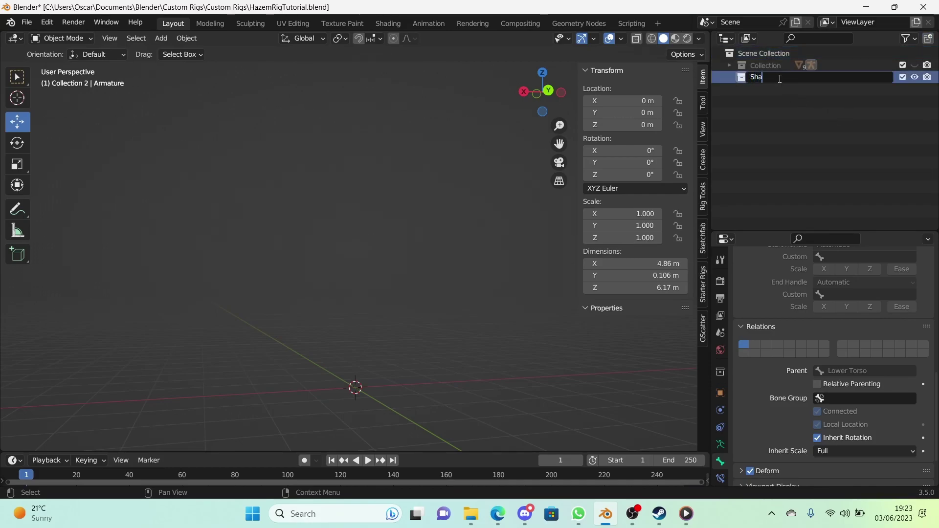
text(pes)
key(Return)
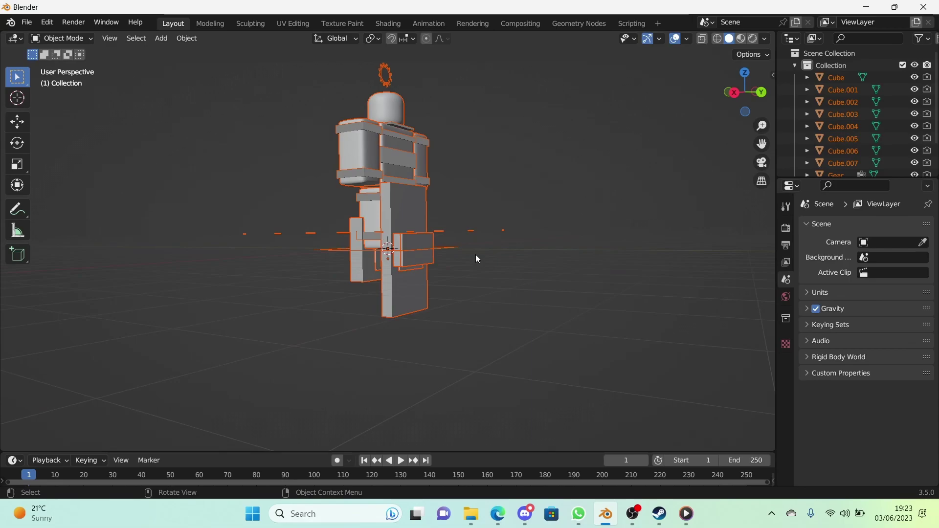
Switch to the other Blender window and examine its example control shapes around the character from several angles
middle_drag(476, 254, 409, 271)
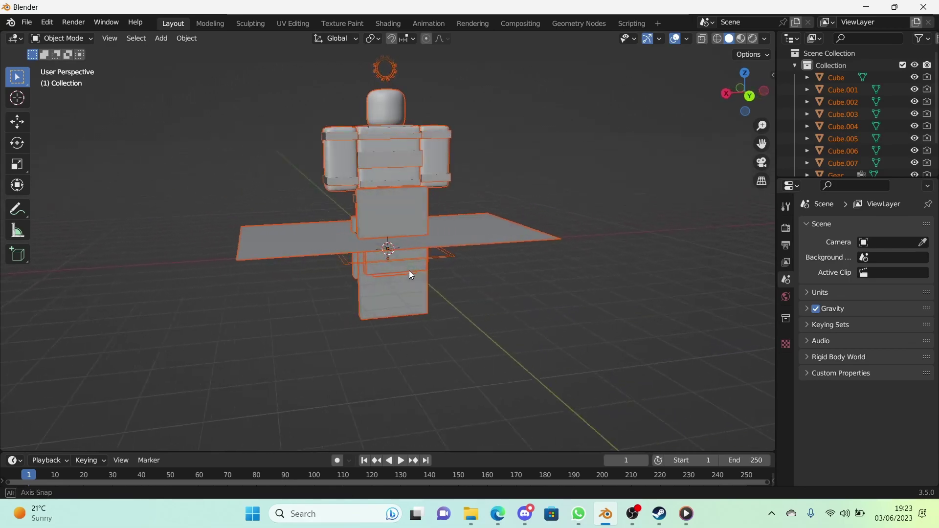
click(477, 303)
middle_drag(478, 303, 395, 275)
scroll(395, 275, up, 5)
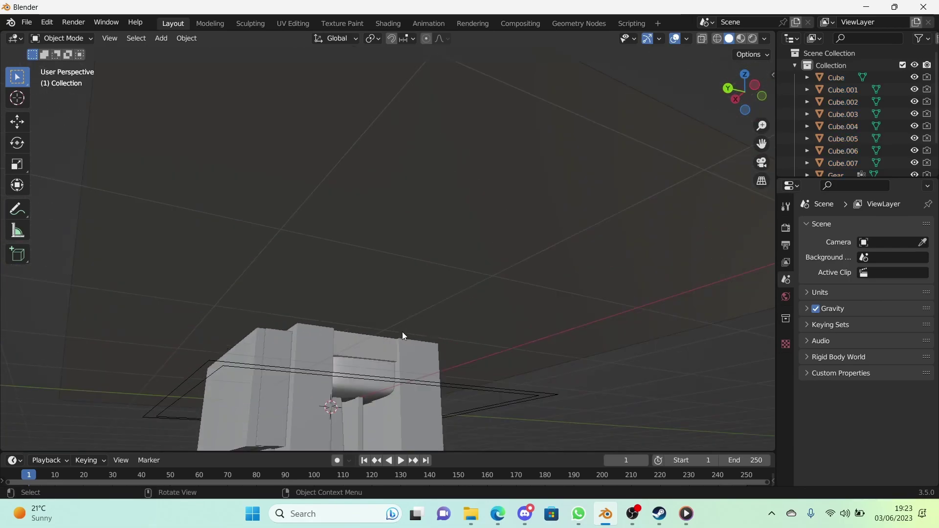
middle_drag(433, 398, 295, 435)
click(294, 434)
click(247, 331)
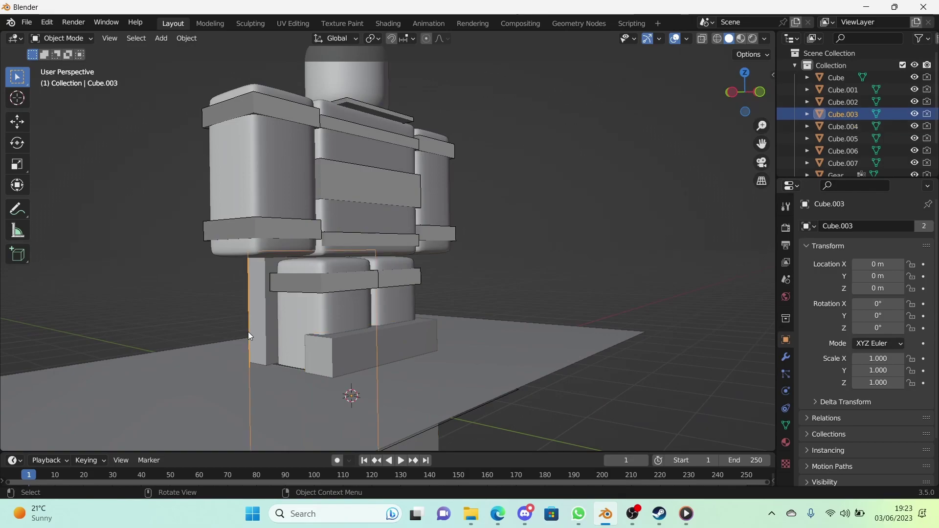
middle_drag(248, 332, 201, 169)
key(g)
key(Escape)
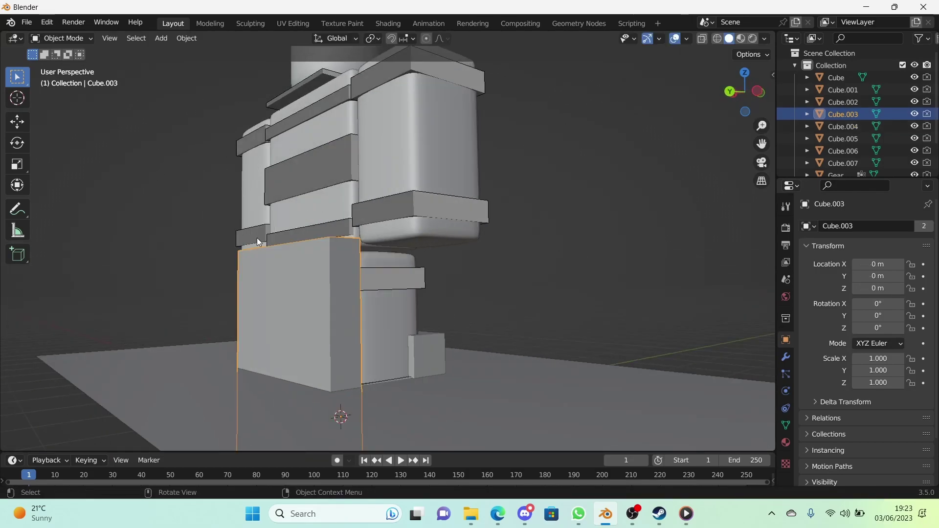
middle_drag(256, 238, 344, 234)
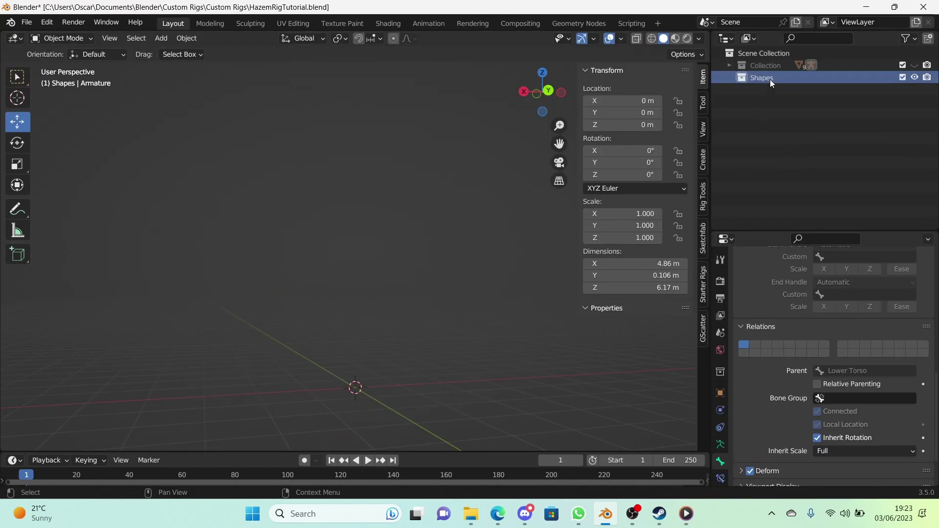
Return to the HazemRigTutorial file, set the viewport to top orthographic view and save the file
middle_drag(291, 243, 282, 276)
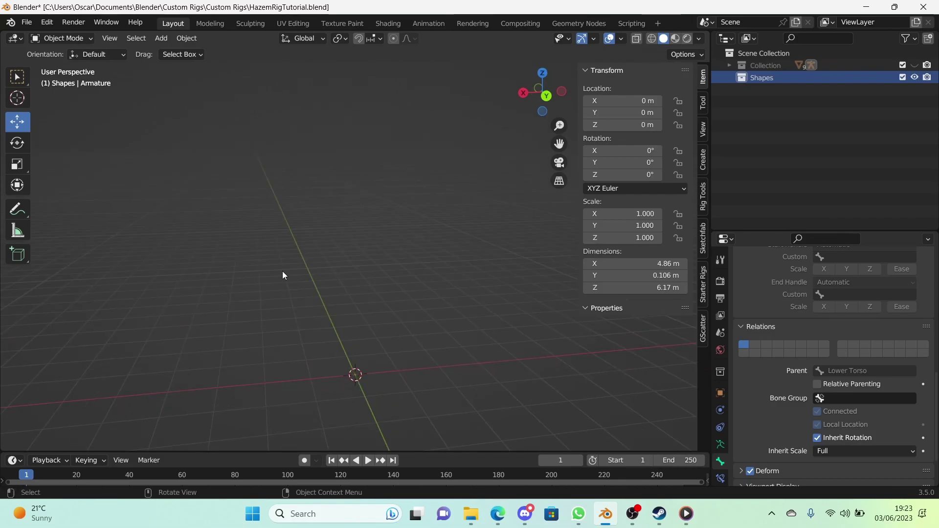
click(542, 73)
scroll(353, 293, up, 3)
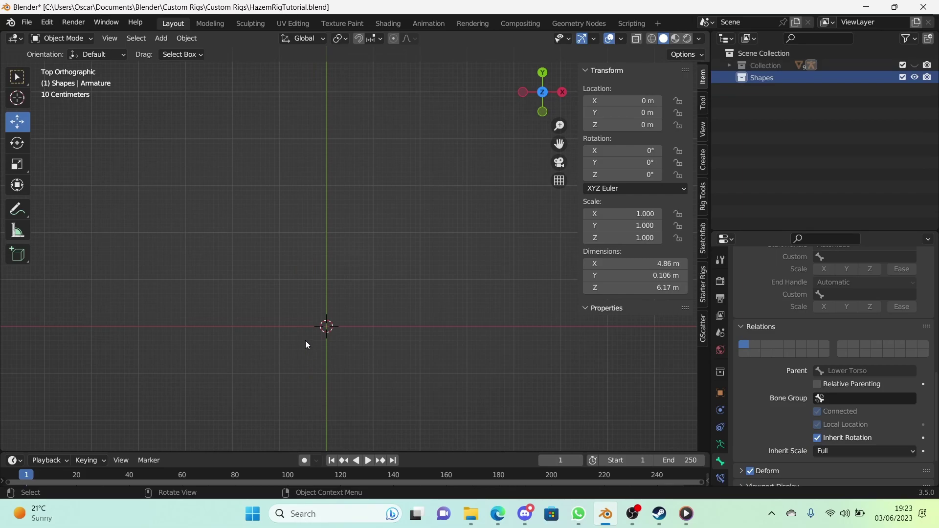
key(ctrl+s)
scroll(304, 337, up, 1)
shift+middle_drag(196, 157, 221, 137)
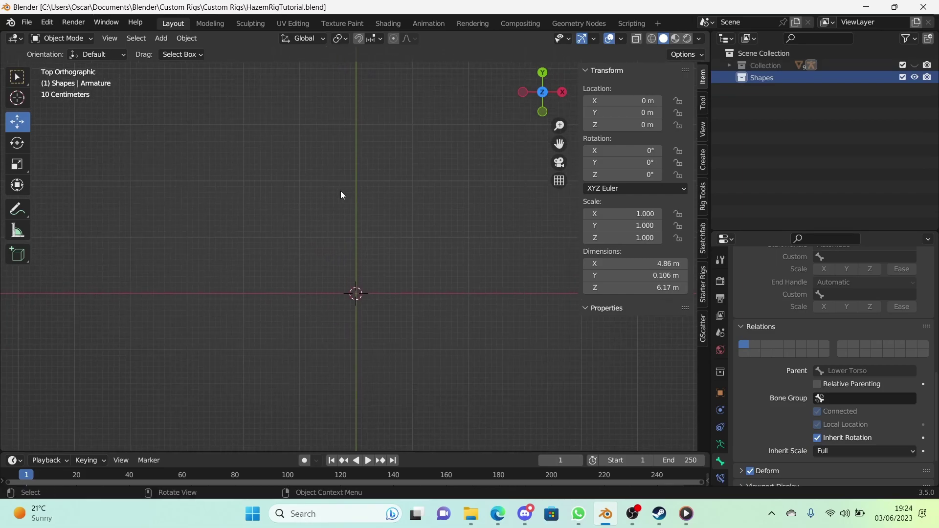
Search the add-ons in Preferences for "extra" and check that the Extra Objects add-ons are enabled
key(shift+a)
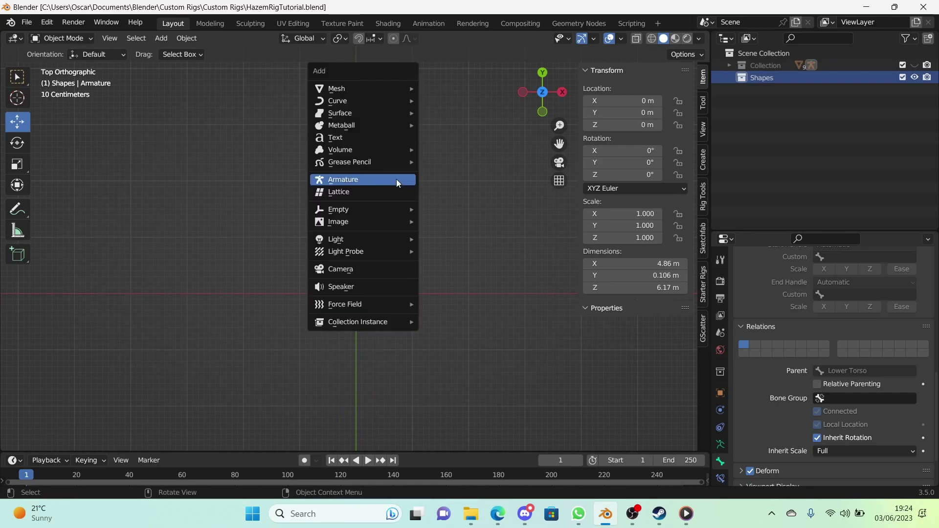
click(162, 38)
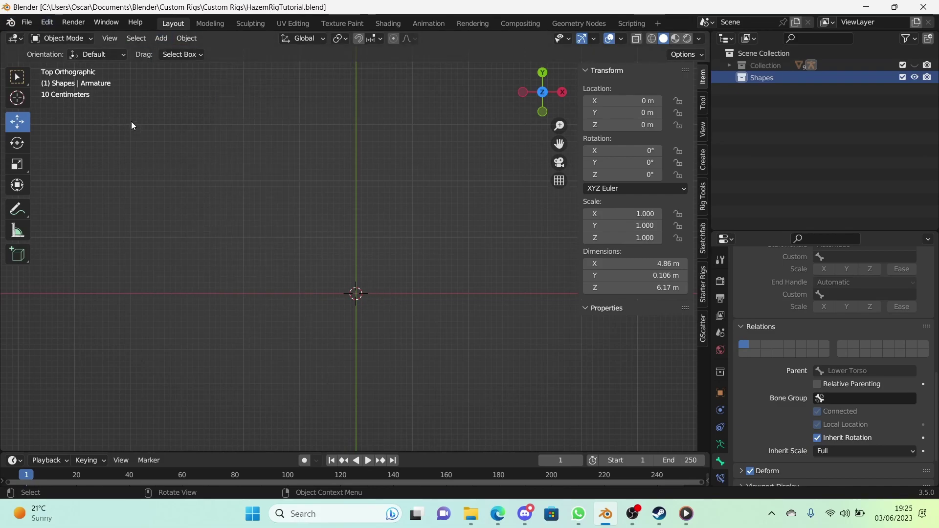
click(44, 25)
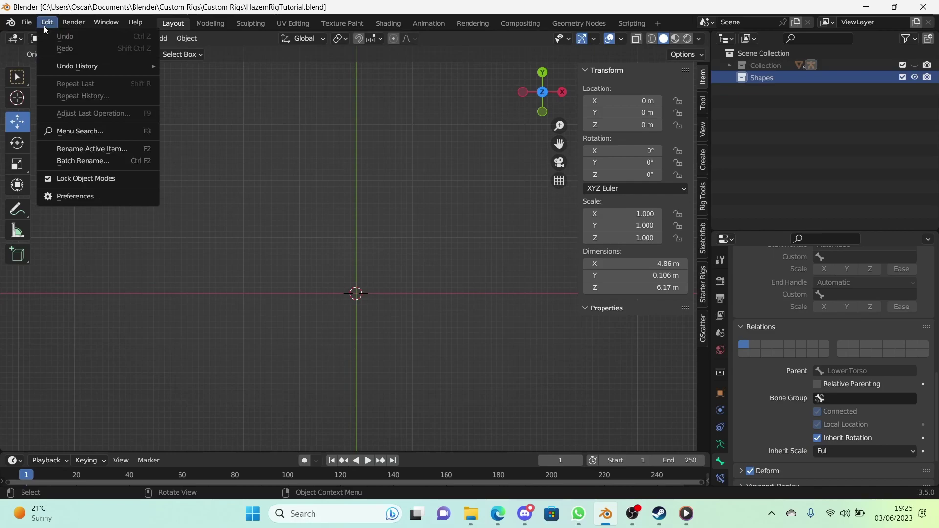
click(89, 192)
click(80, 145)
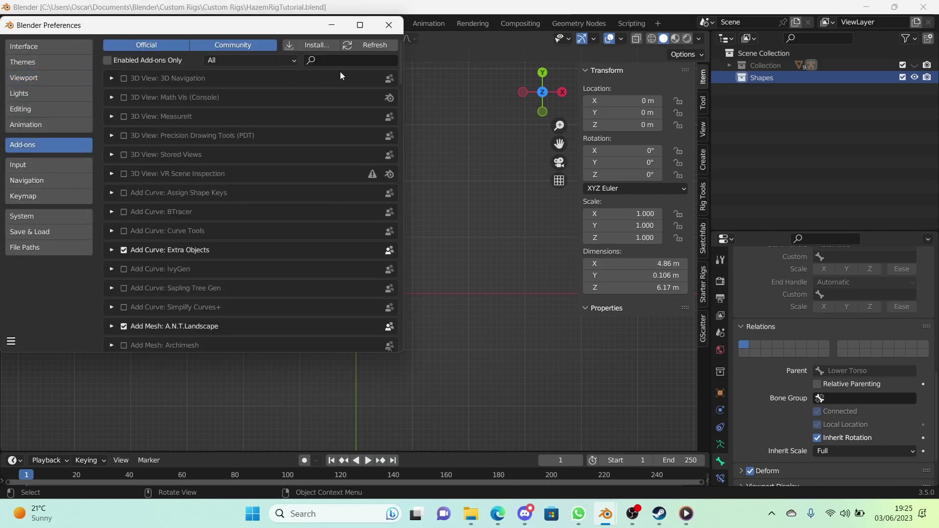
text(extra)
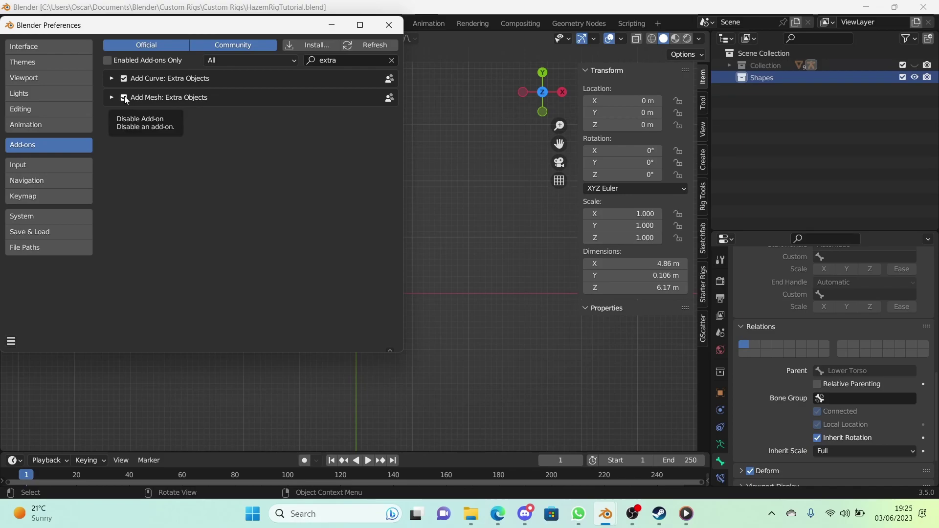
click(324, 215)
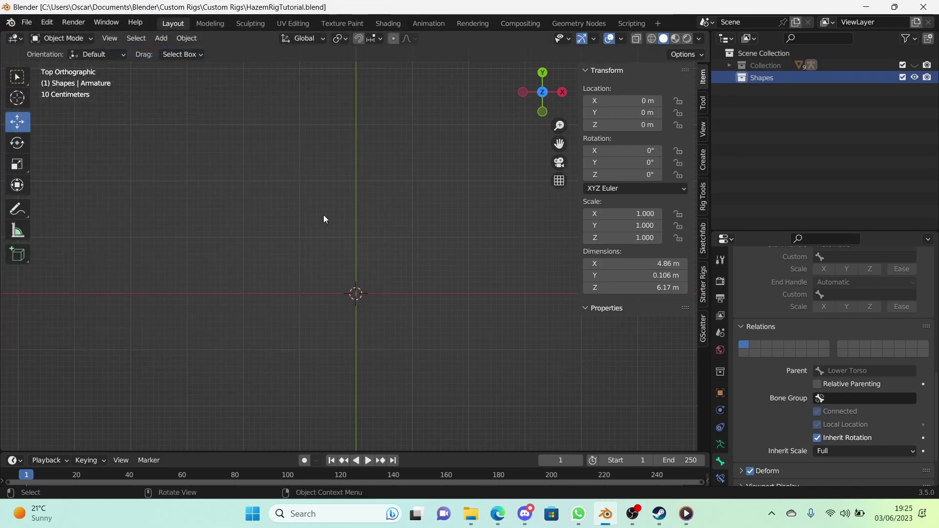
Add a Gear mesh to the Shapes collection at the world origin
key(shift+a)
mouse_move(318, 122)
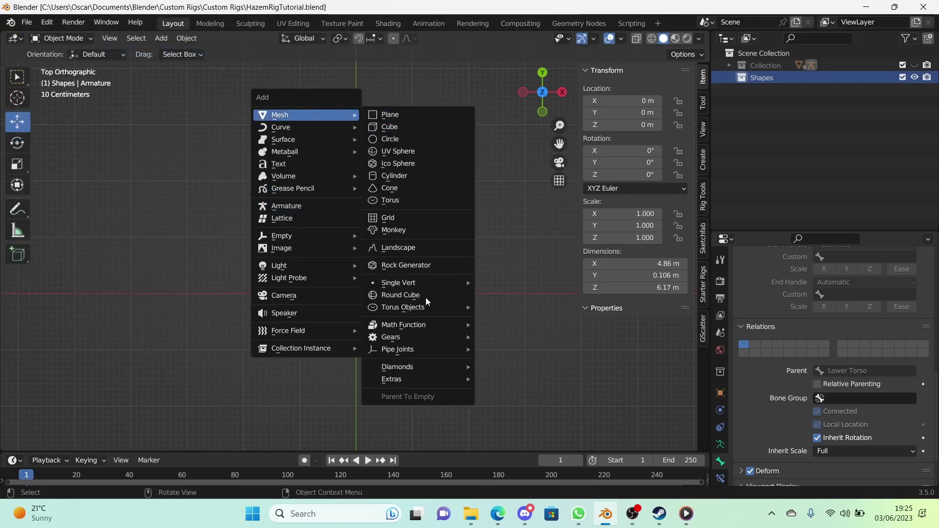
mouse_move(423, 339)
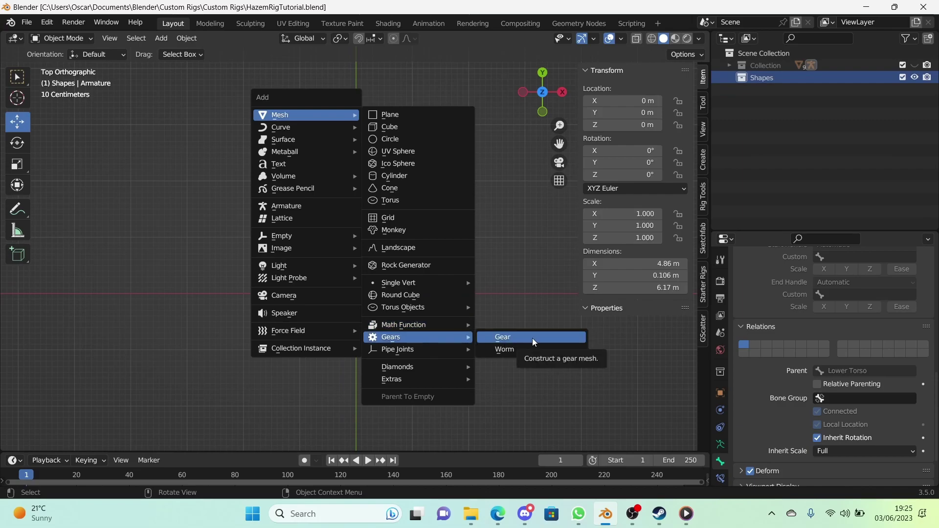
click(493, 337)
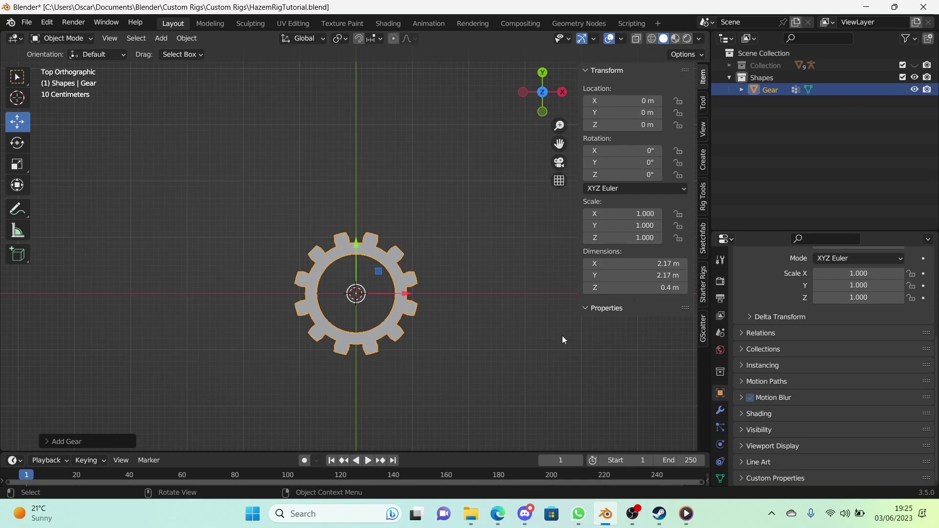
scroll(446, 277, up, 4)
scroll(446, 277, down, 3)
scroll(440, 179, up, 3)
shift+middle_drag(446, 277, 430, 290)
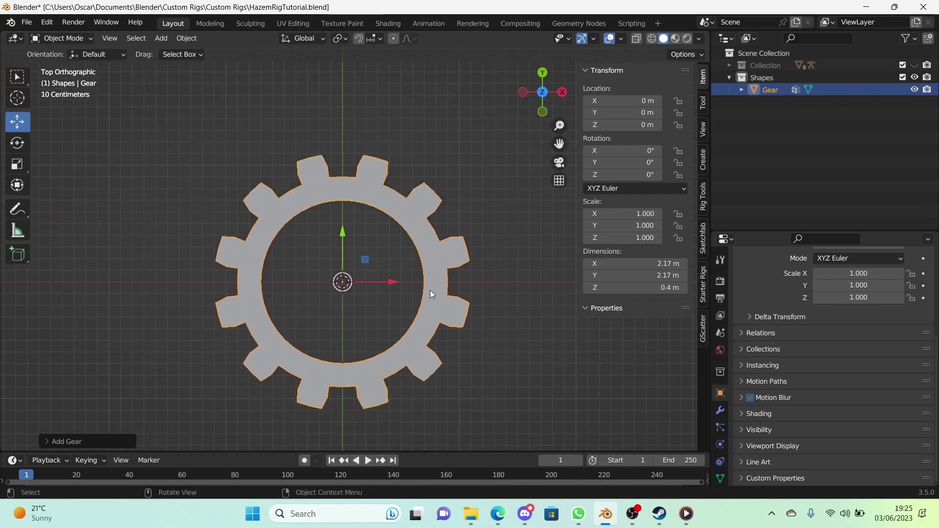
scroll(430, 288, up, 3)
scroll(476, 291, down, 3)
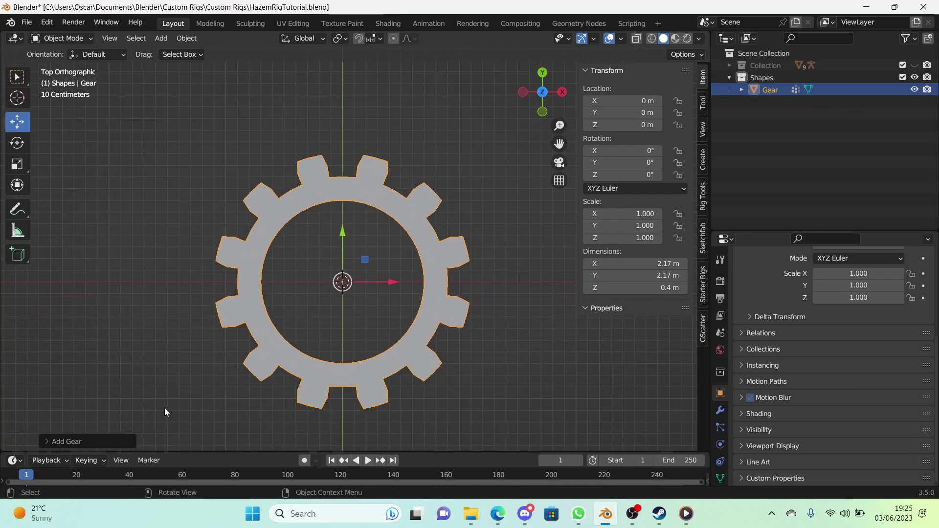
Open the gear's creation settings and try changing its radius
click(113, 446)
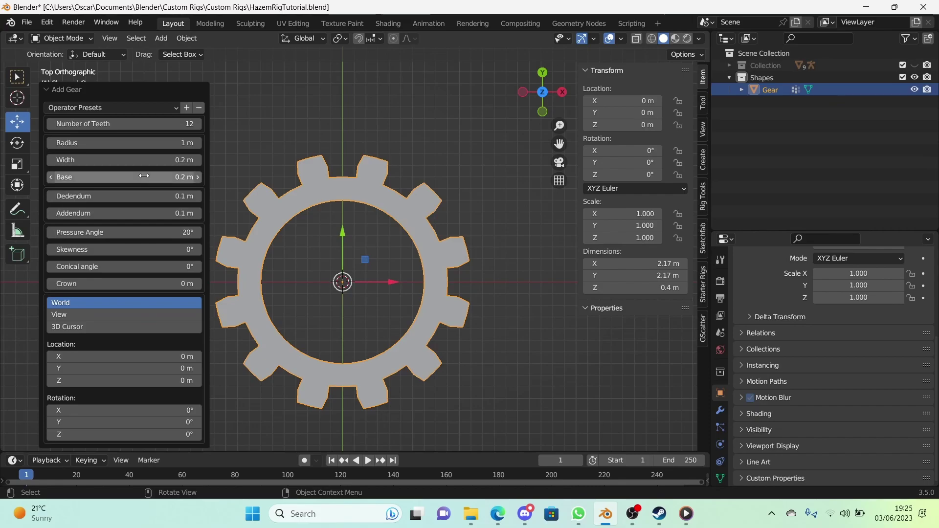
mouse_move(145, 142)
mouse_down()
mouse_move(113, 142)
mouse_move(126, 142)
mouse_move(90, 124)
mouse_move(201, 124)
mouse_move(147, 124)
mouse_up()
right_click(147, 146)
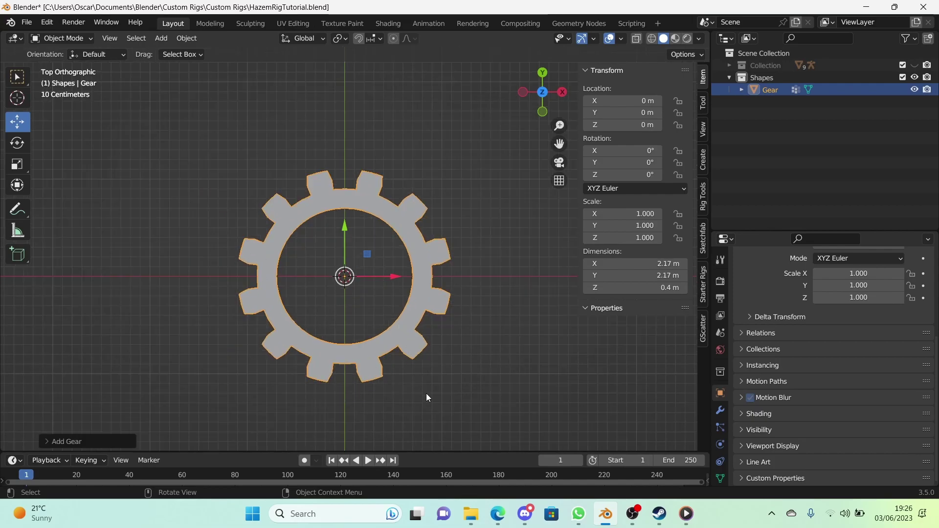
Hide the gear in the Shapes collection and delete the other added object
click(426, 398)
middle_drag(426, 397, 350, 285)
scroll(351, 286, down, 5)
click(374, 339)
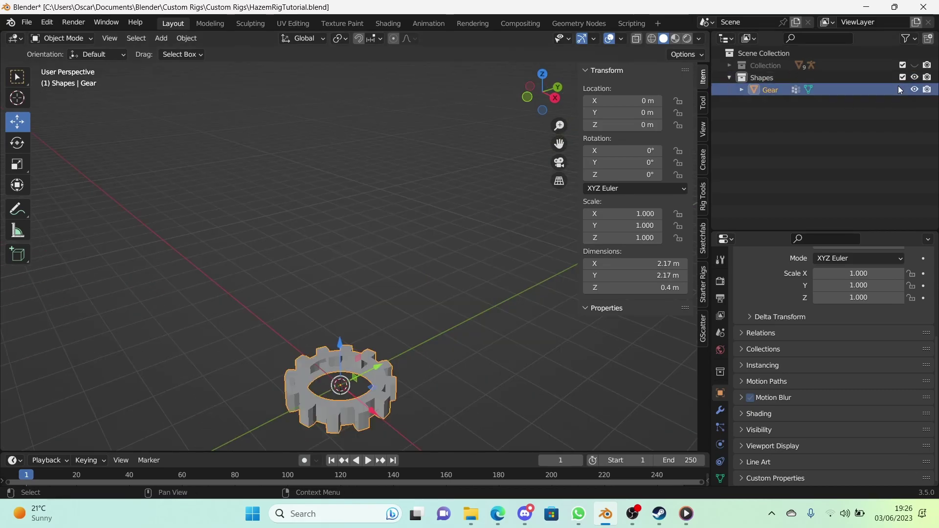
key(Delete)
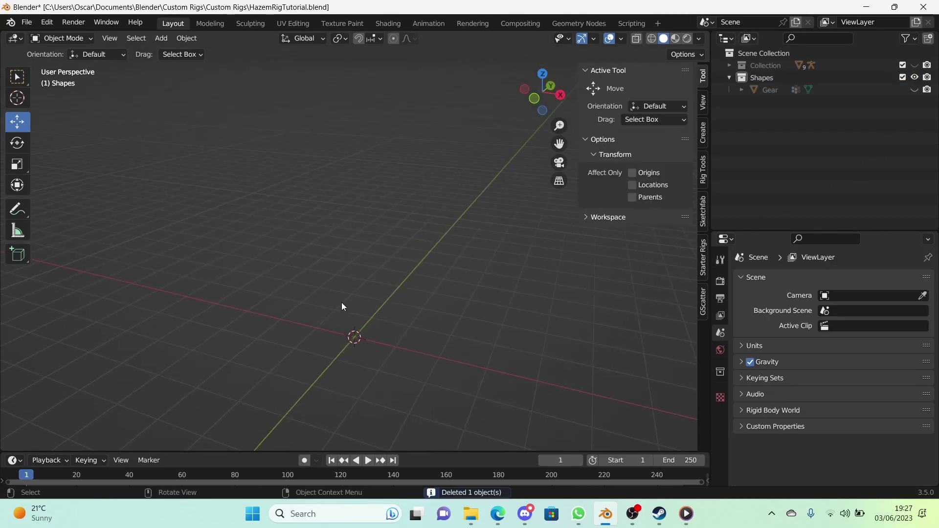
Add a cube mesh to the Shapes collection and make the gear visible again
key(shift+a)
click(451, 242)
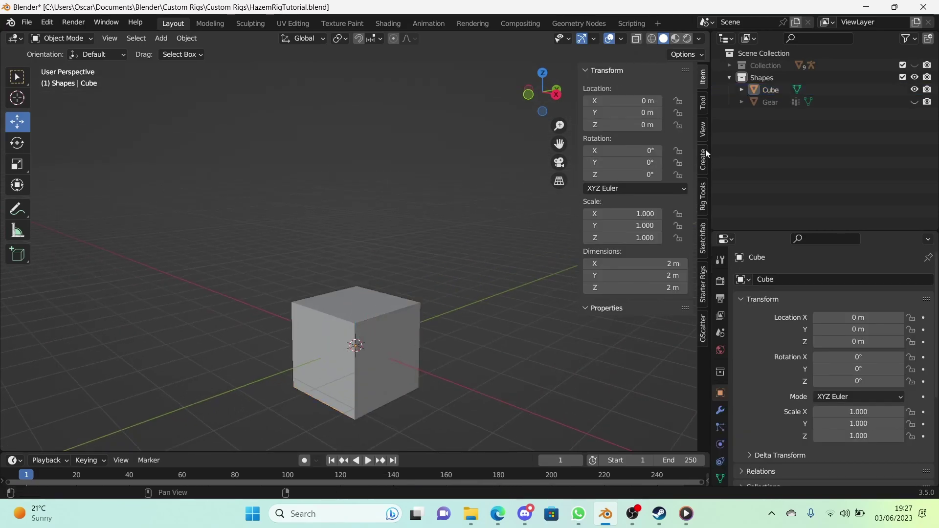
click(914, 102)
Add a circle mesh to the Shapes collection at the world origin
key(shift+a)
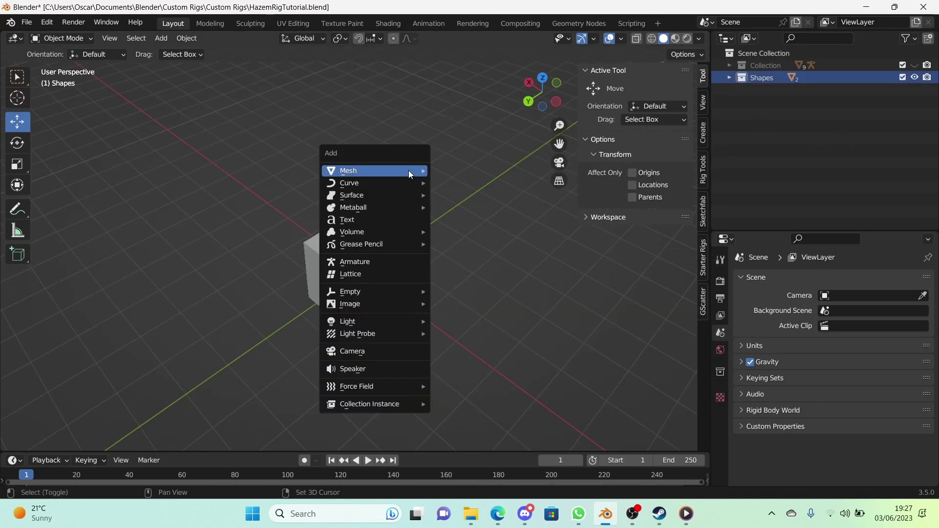
mouse_move(409, 172)
click(498, 193)
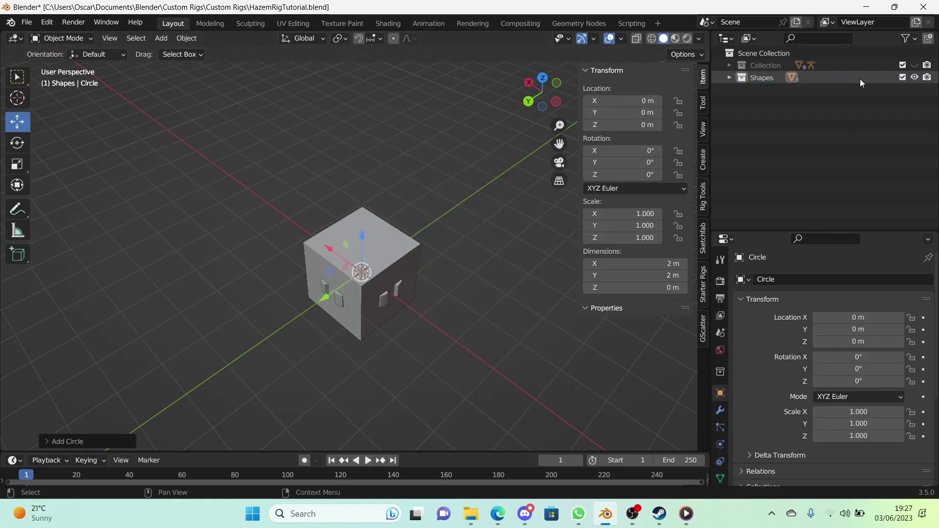
Hide the Shapes collection, show the character's collection, and select the Head bone in Pose Mode
ctrl+click(914, 65)
scroll(459, 184, up, 6)
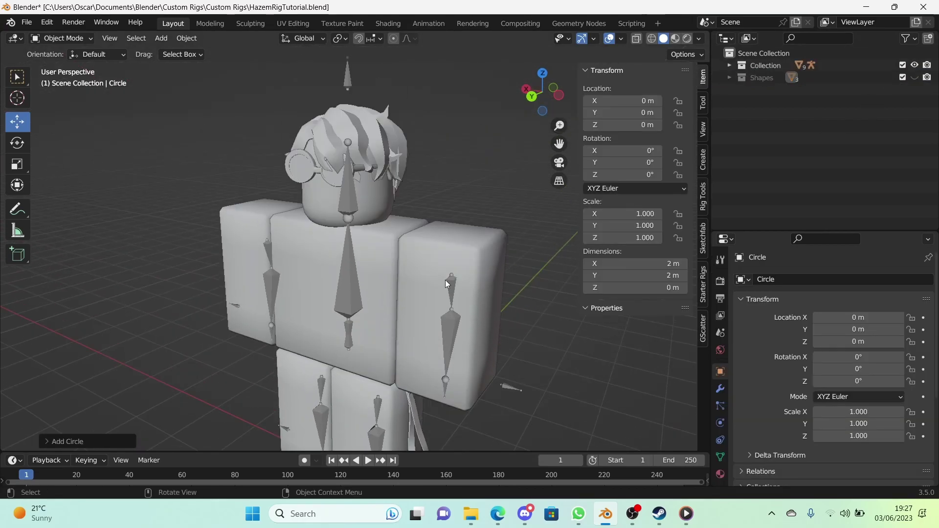
click(358, 170)
click(352, 181)
key(ctrl+Tab)
click(342, 191)
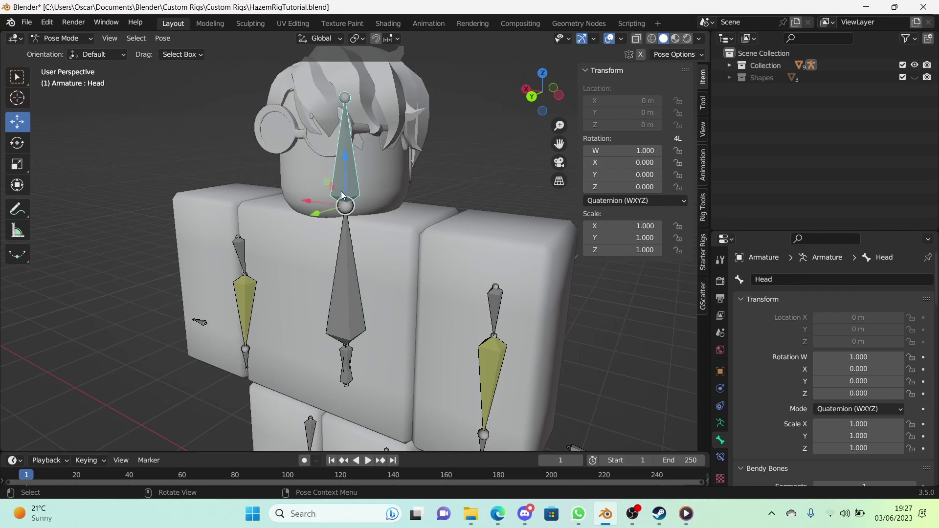
middle_drag(343, 191, 404, 264)
scroll(404, 264, up, 3)
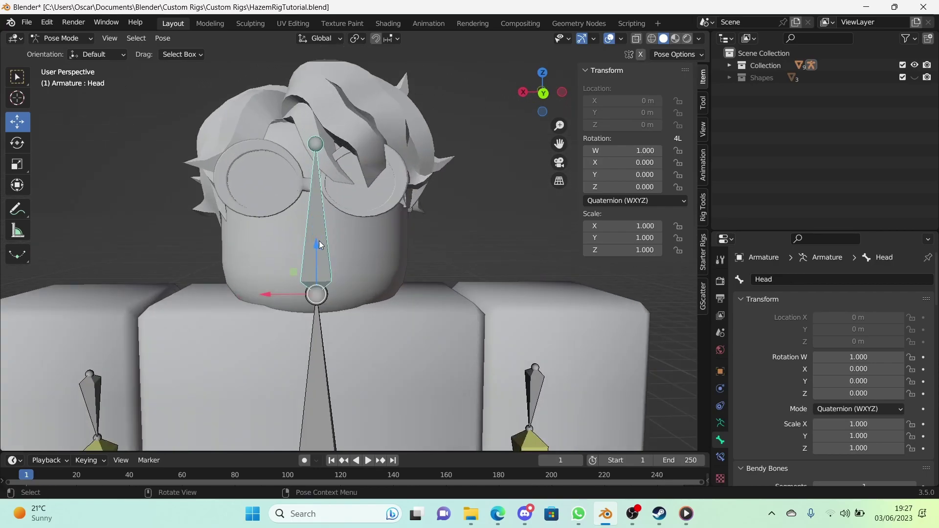
Assign the Circle object as the Head bone's custom shape
drag(781, 231, 780, 110)
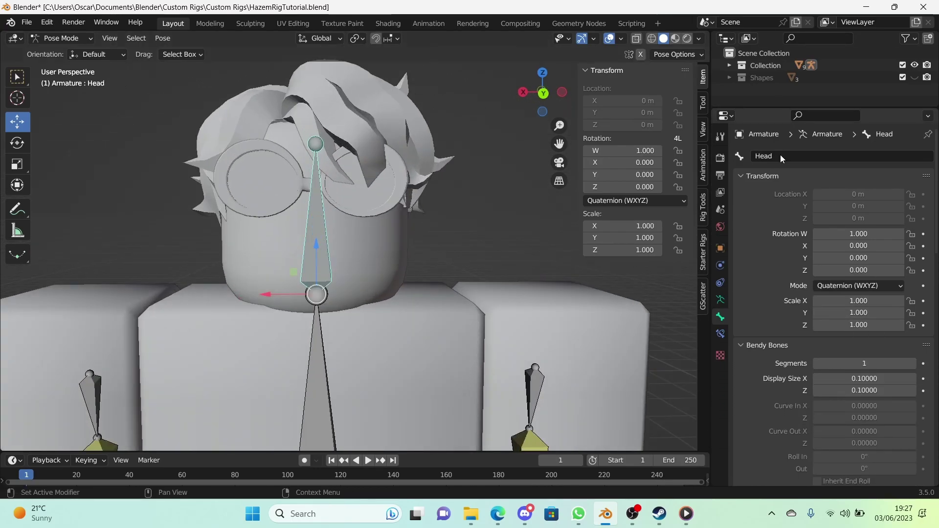
scroll(755, 215, down, 20)
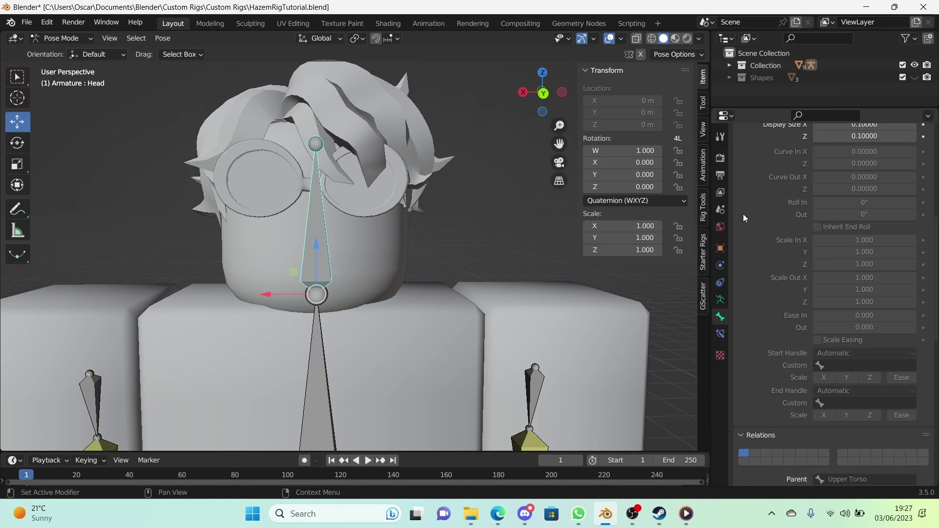
scroll(753, 196, down, 10)
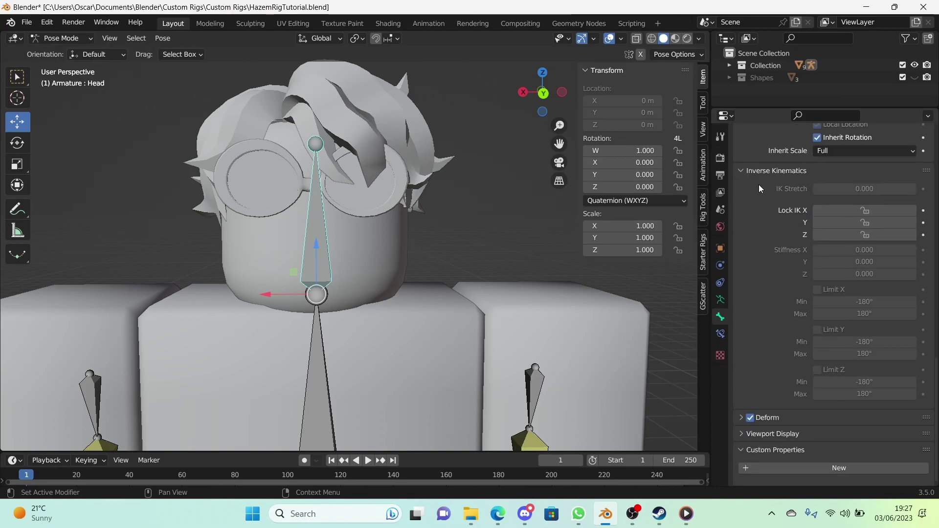
click(788, 433)
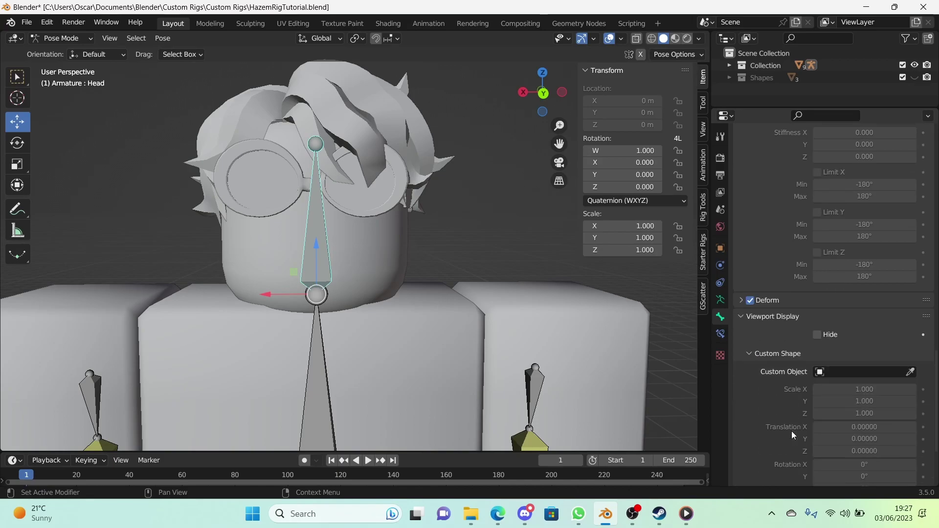
scroll(784, 427, down, 8)
click(832, 294)
text(cir)
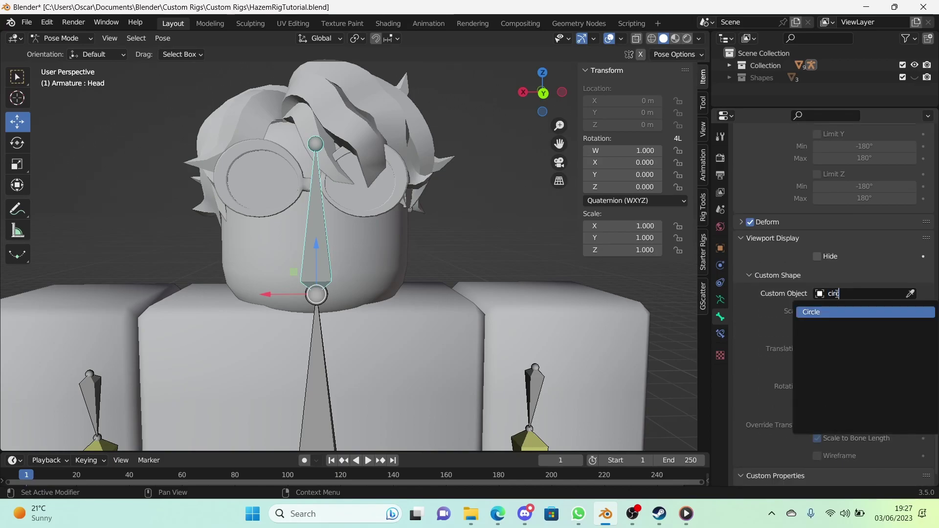
key(Return)
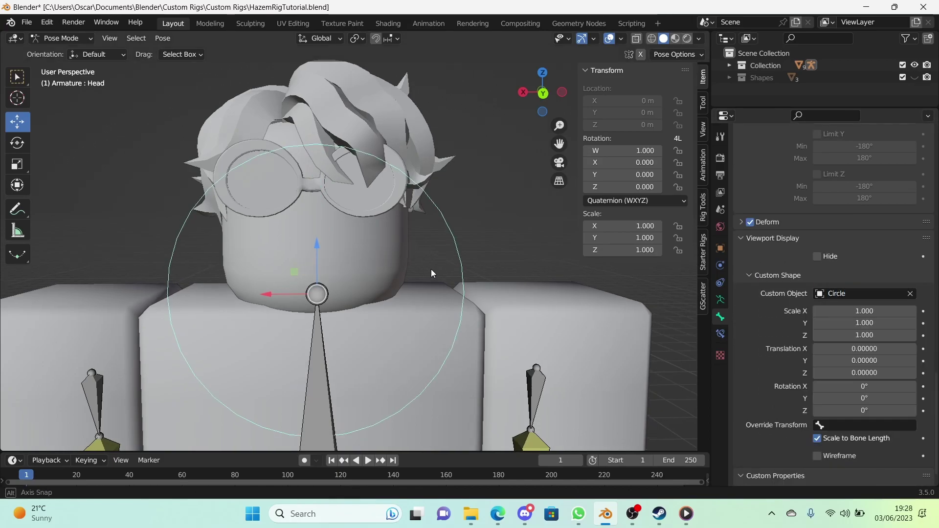
middle_drag(430, 269, 369, 254)
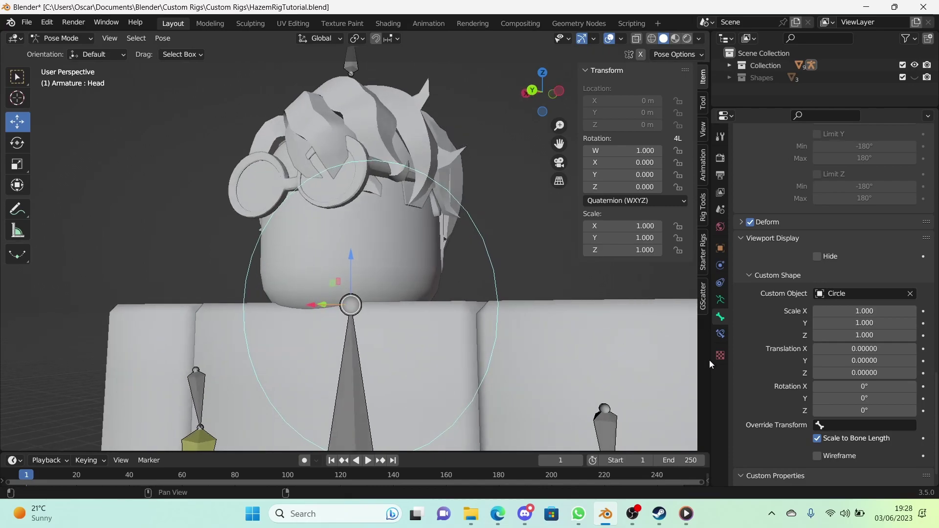
Turn off the armature's In Front display
click(720, 300)
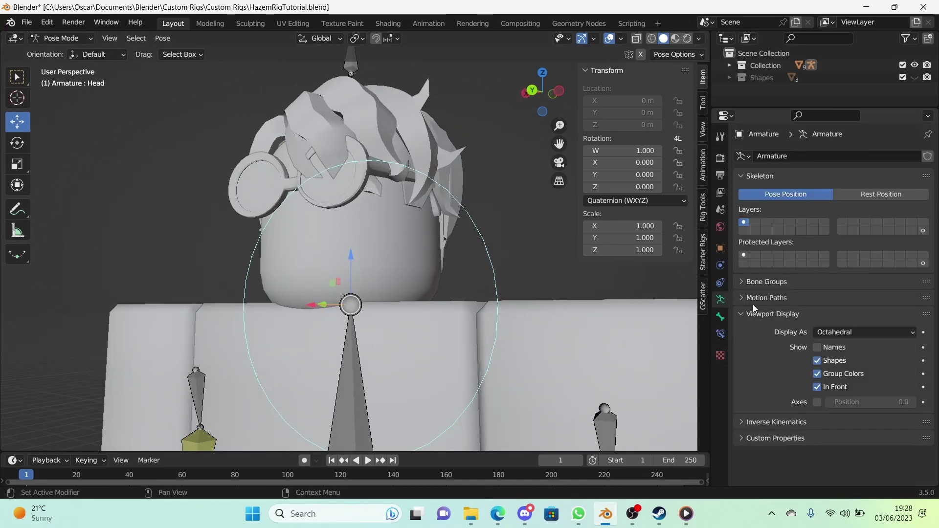
click(817, 387)
middle_drag(544, 310, 564, 327)
Set the Head bone's custom shape rotation to 90° on X
click(720, 318)
scroll(760, 402, down, 15)
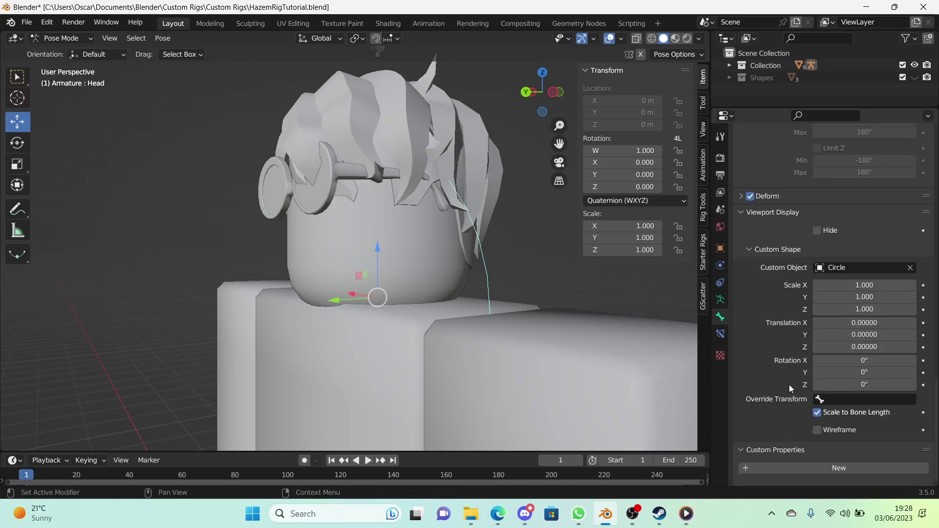
click(841, 360)
text(90)
key(Return)
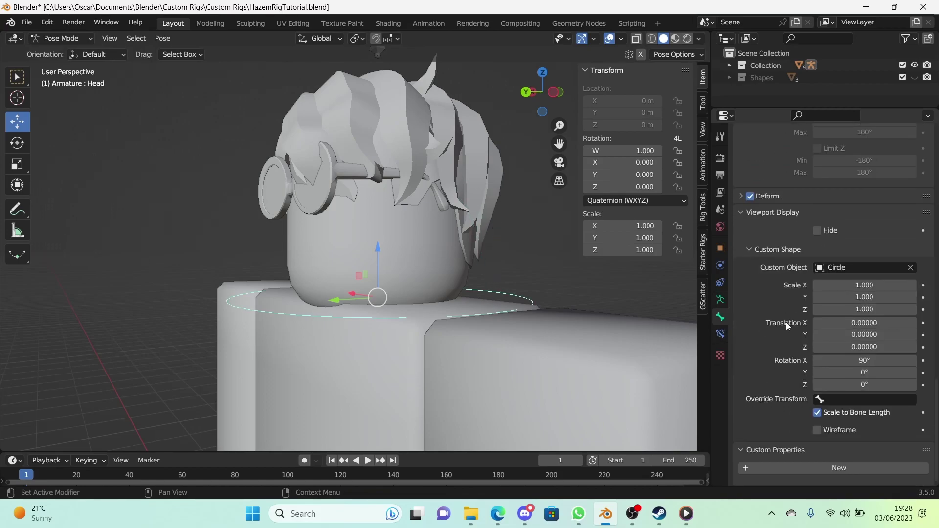
Set the head circle's custom shape translation to 0.06 on Y and its scale to 0.7 on all axes
drag(864, 335, 885, 335)
middle_drag(518, 313, 457, 314)
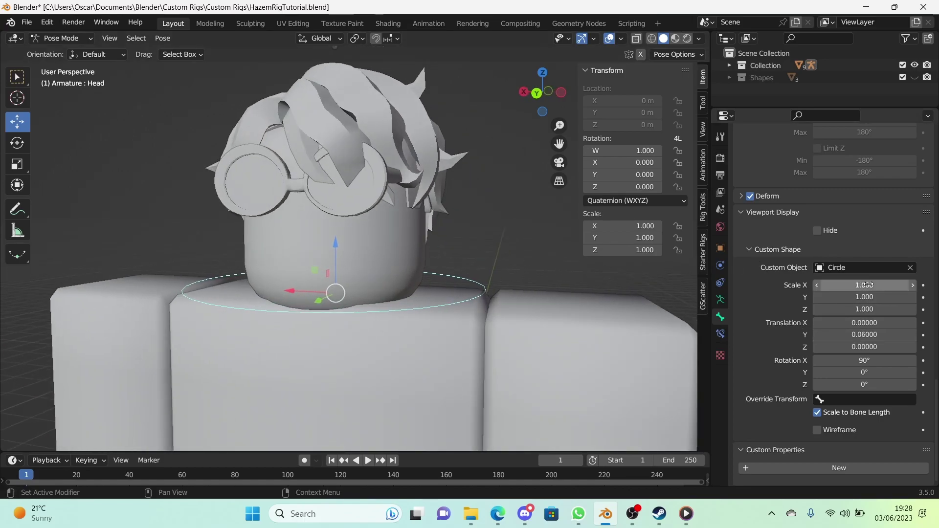
drag(864, 297, 864, 309)
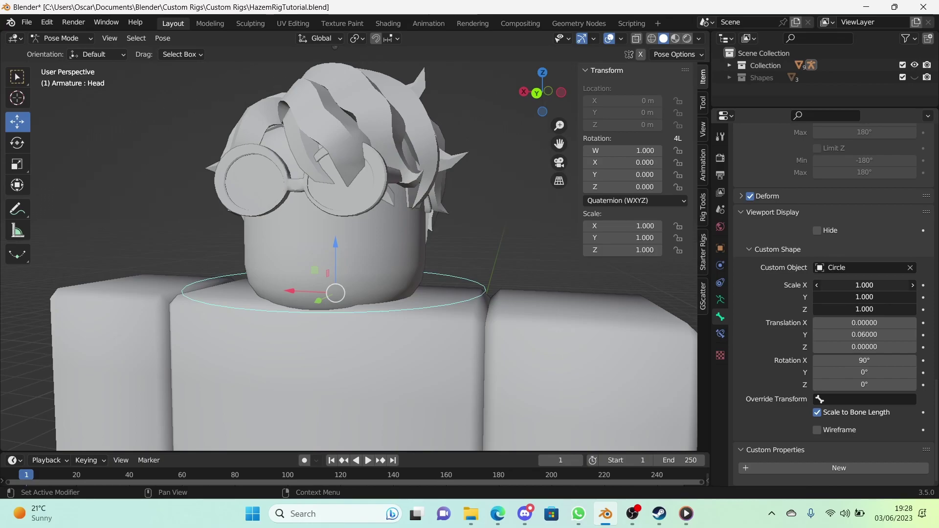
drag(864, 309, 852, 309)
middle_drag(371, 260, 427, 257)
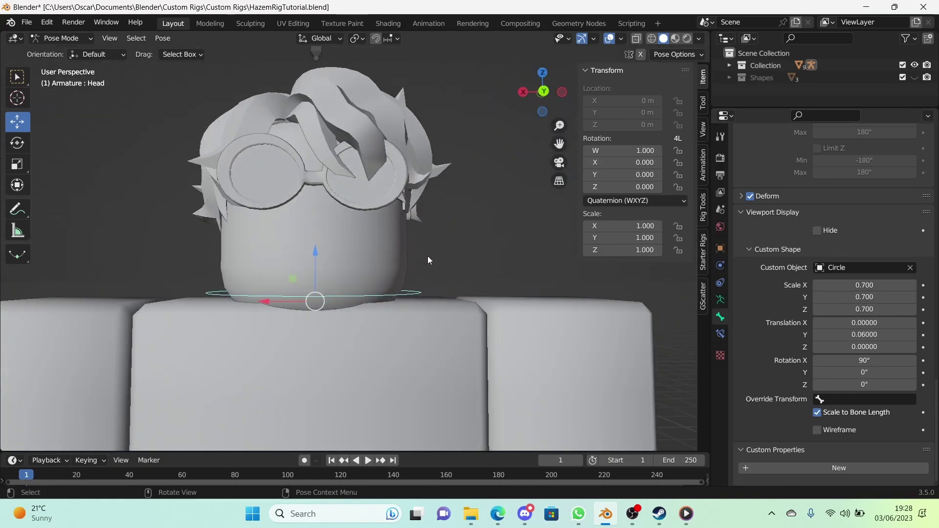
Try rotating the Head bone to test its circle control, cancelling the rotation
scroll(427, 256, down, 5)
key(r)
key(Escape)
scroll(353, 176, up, 3)
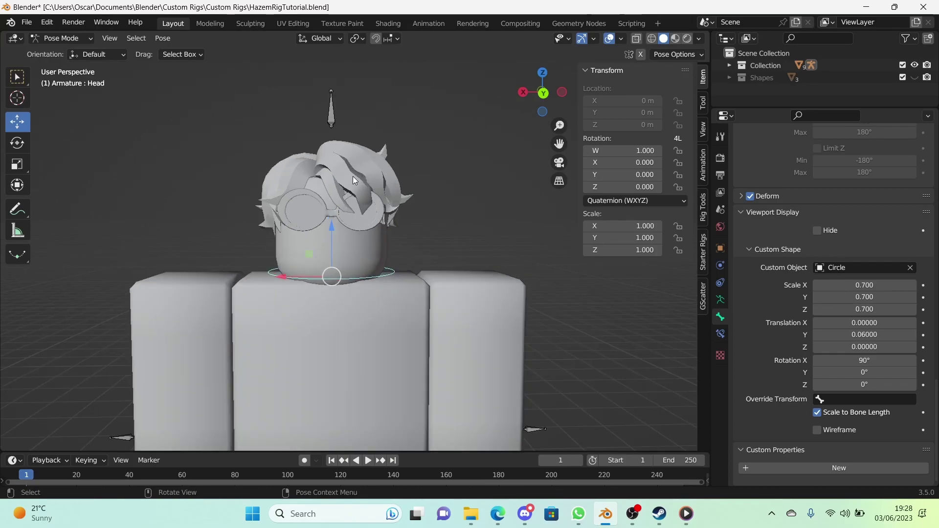
Assign the Gear object as the custom shape of the Settings bone above the head
click(342, 162)
scroll(341, 163, down, 3)
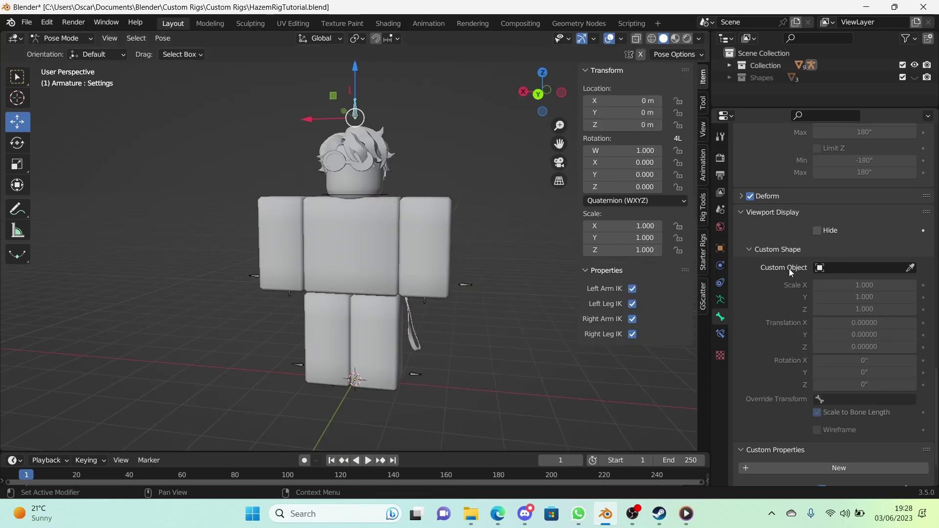
click(828, 268)
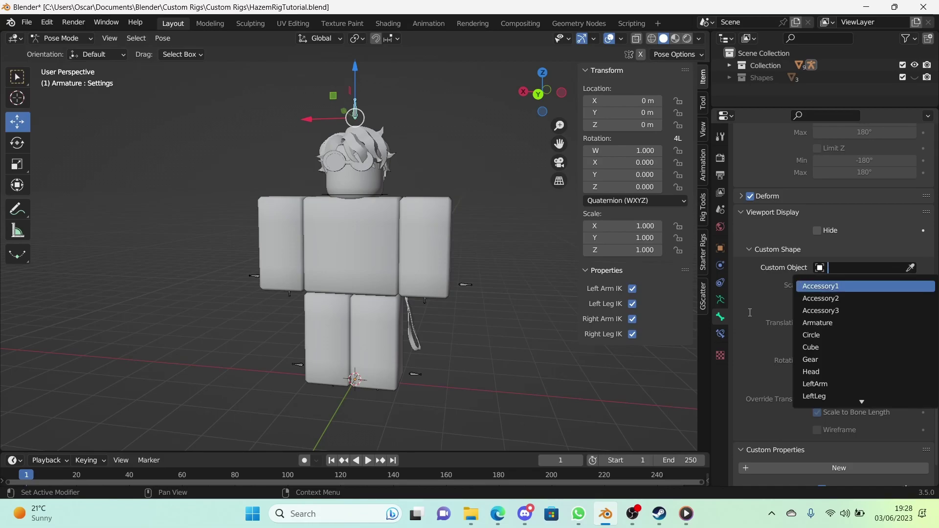
text(gr)
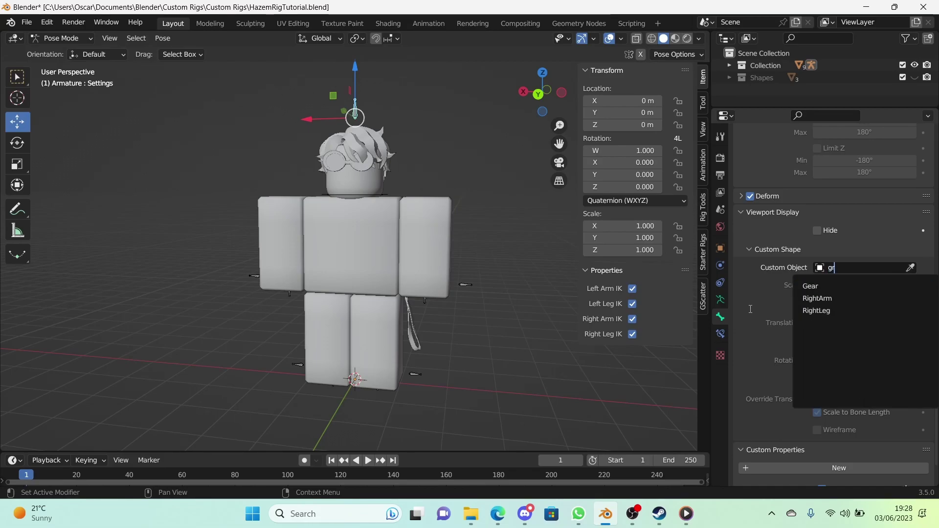
key(Down)
key(Return)
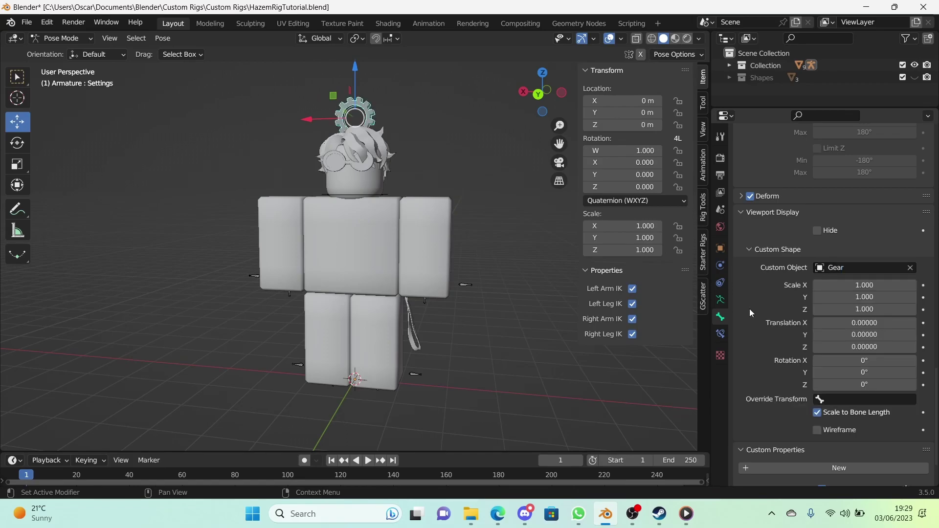
Display the Settings bone's gear shape as a wireframe
scroll(212, 168, up, 3)
shift+middle_drag(212, 168, 235, 359)
scroll(235, 359, up, 3)
middle_drag(430, 190, 494, 162)
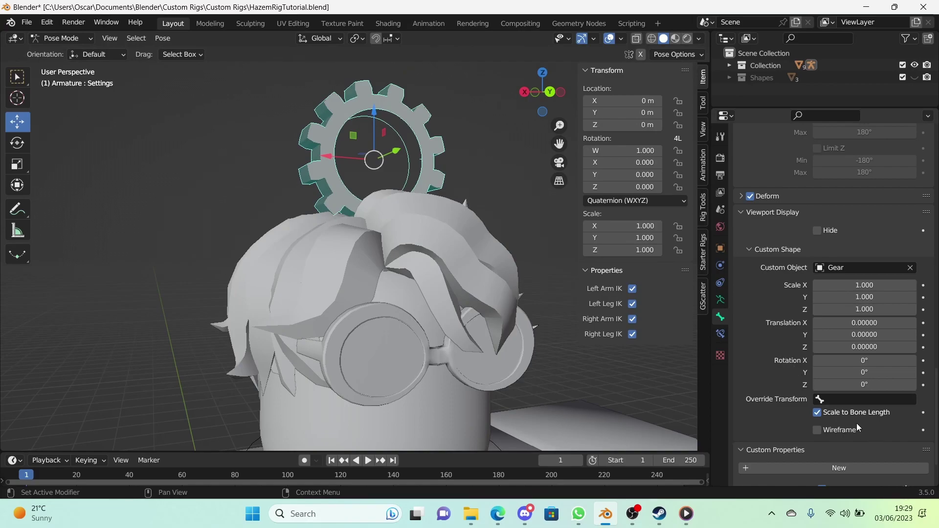
click(817, 430)
middle_drag(416, 191, 444, 168)
click(448, 183)
click(405, 177)
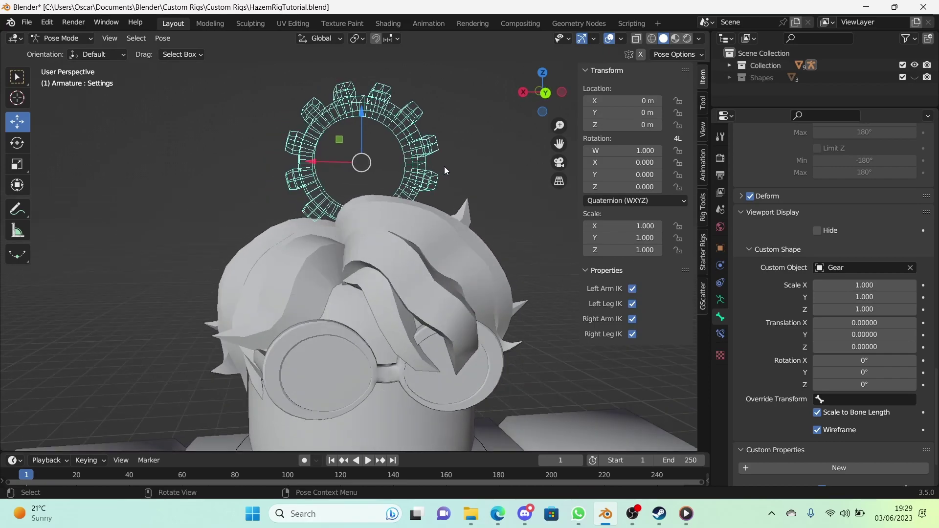
Move the Settings bone up along Z in Edit Mode so its gear clears the character's hair
key(Tab)
key(g)
key(z)
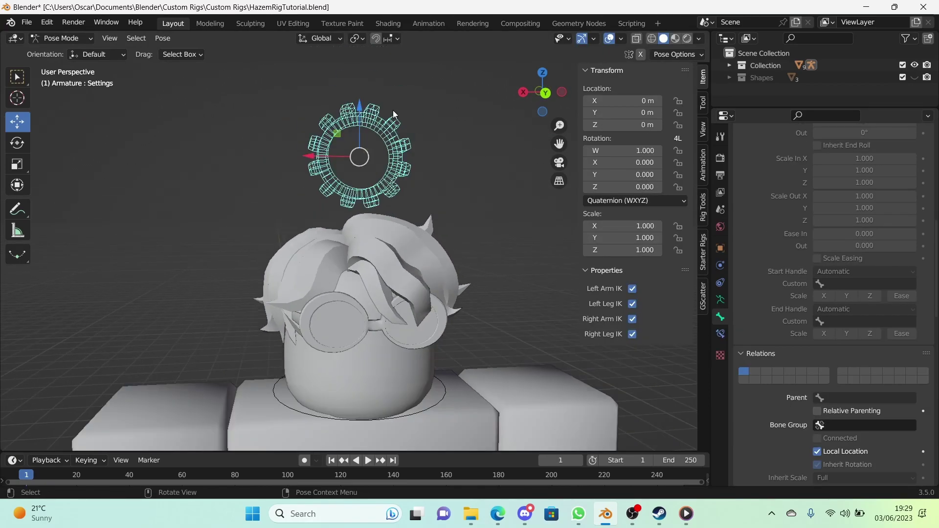
click(466, 120)
Raise the Settings bone a further 0.08 m or so along Z in Edit Mode, and return to Pose Mode
middle_drag(466, 120, 444, 138)
click(372, 122)
scroll(752, 356, down, 10)
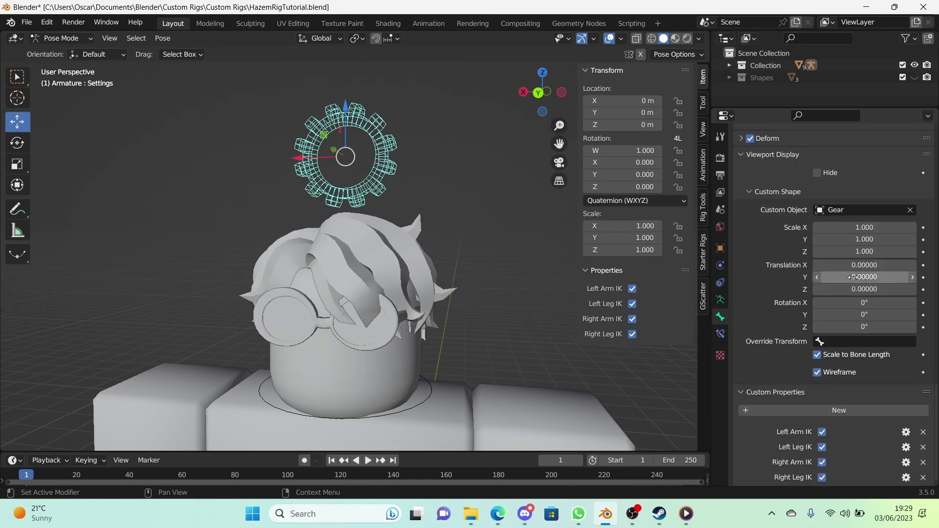
middle_drag(421, 234, 458, 231)
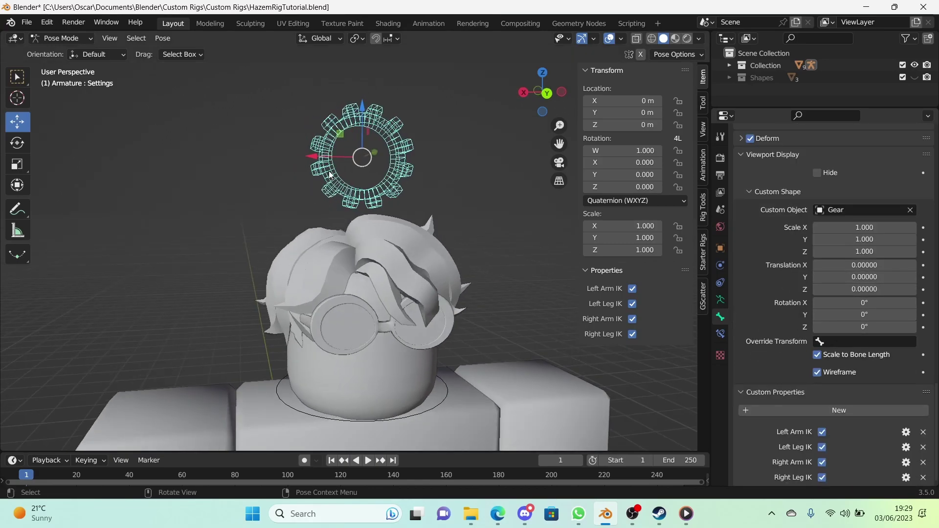
key(Tab)
key(Tab)
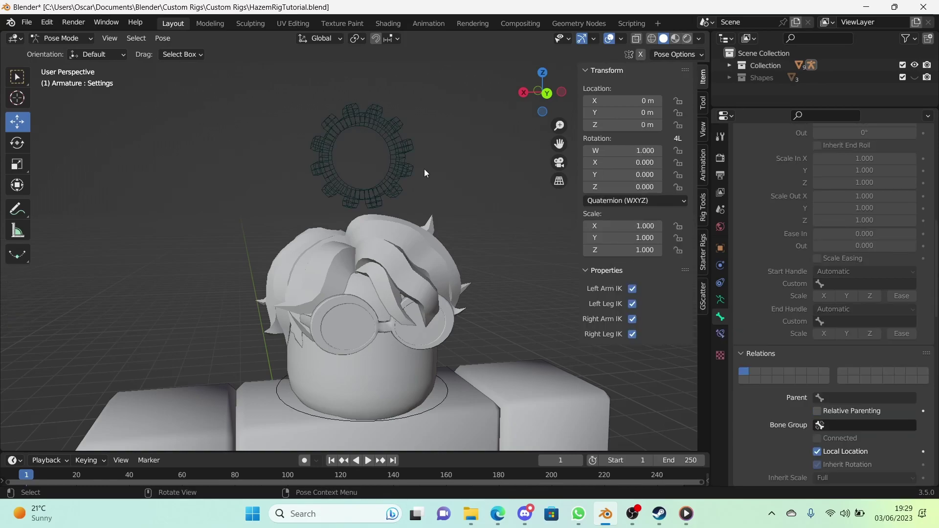
scroll(430, 181, down, 3)
key(Tab)
key(g)
key(z)
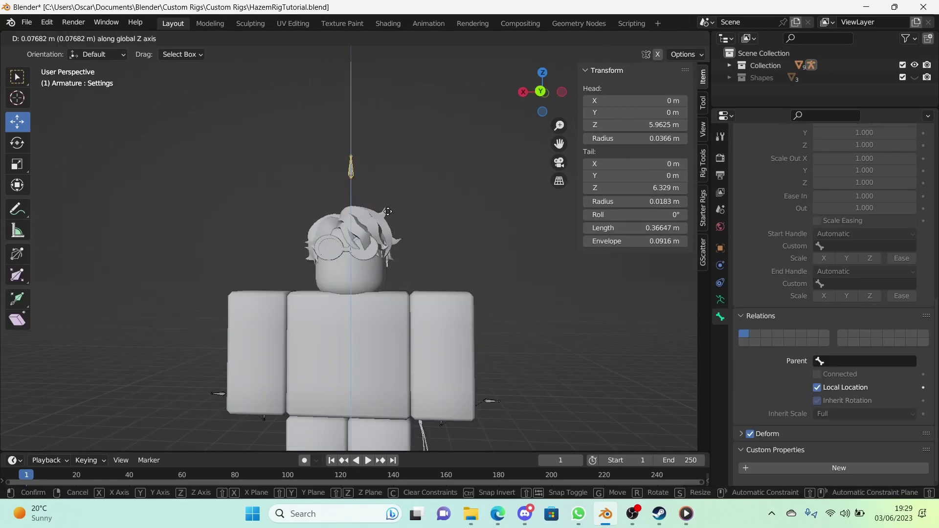
click(389, 211)
key(Tab)
Assign the Cube object as the Upper Torso bone's custom shape and scale it to X 0.7, Y 0.1, Z 0.4
click(413, 210)
middle_drag(412, 215, 425, 201)
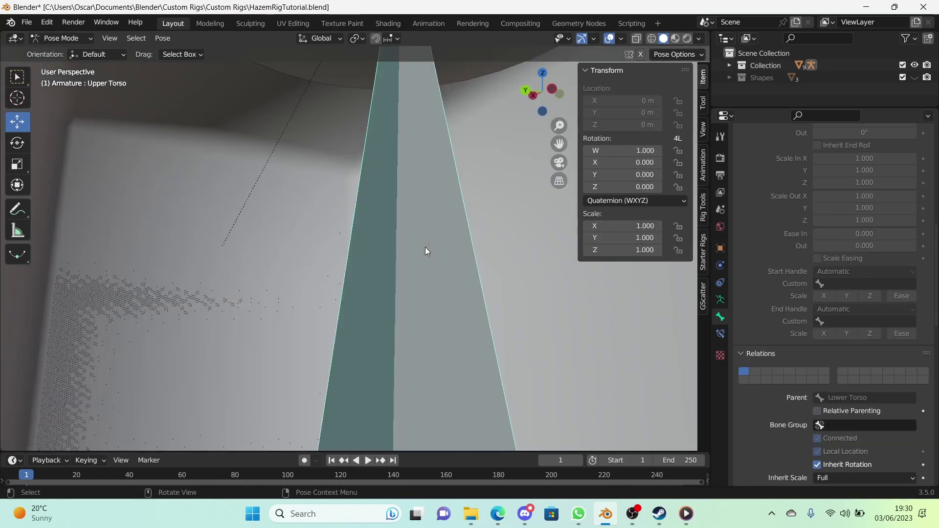
key(shift+grave)
key(s)
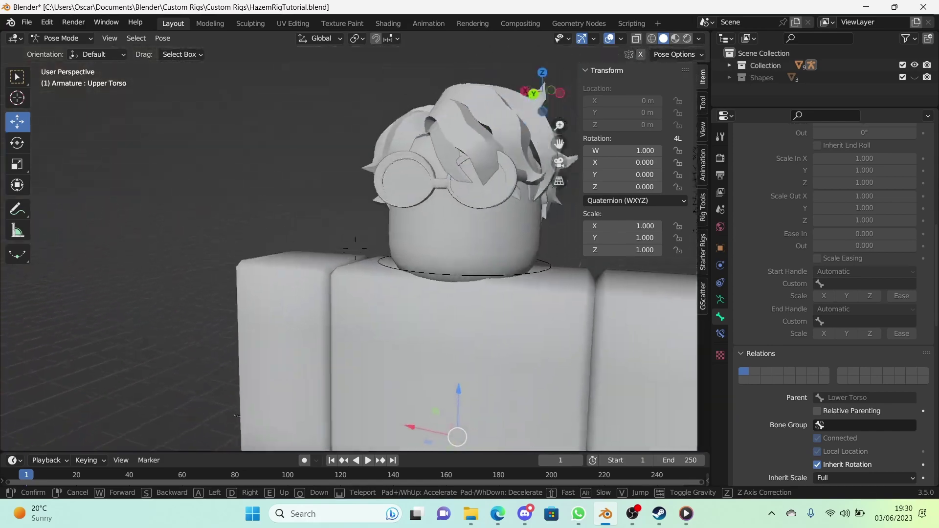
click(355, 249)
scroll(745, 353, down, 5)
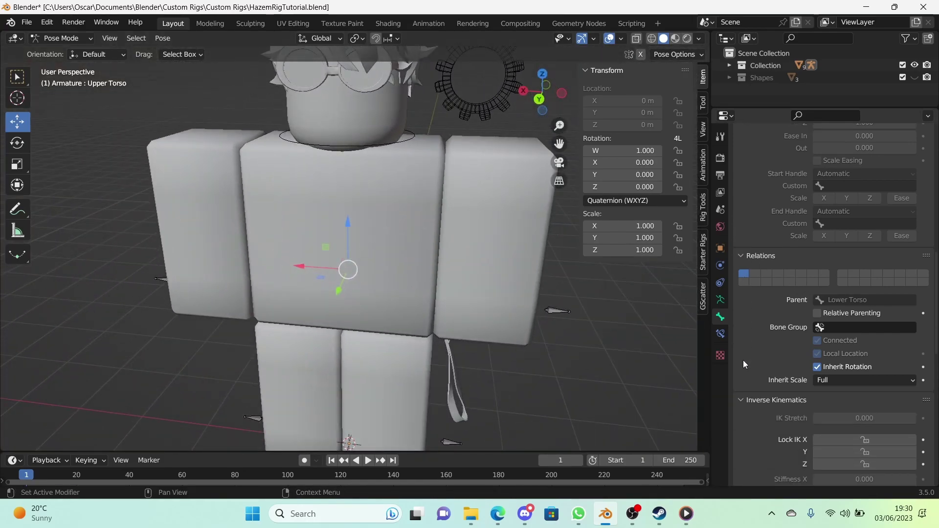
scroll(744, 362, down, 2)
scroll(761, 339, down, 20)
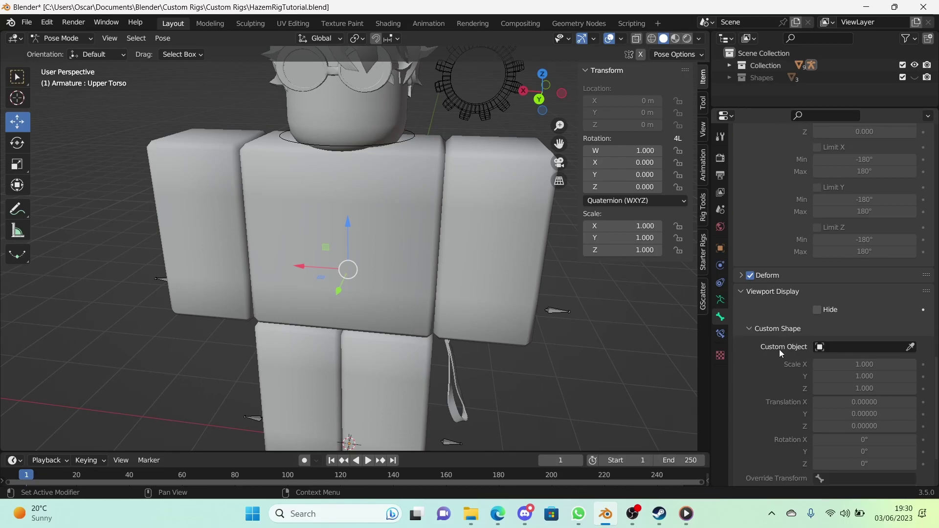
click(825, 269)
text(cube)
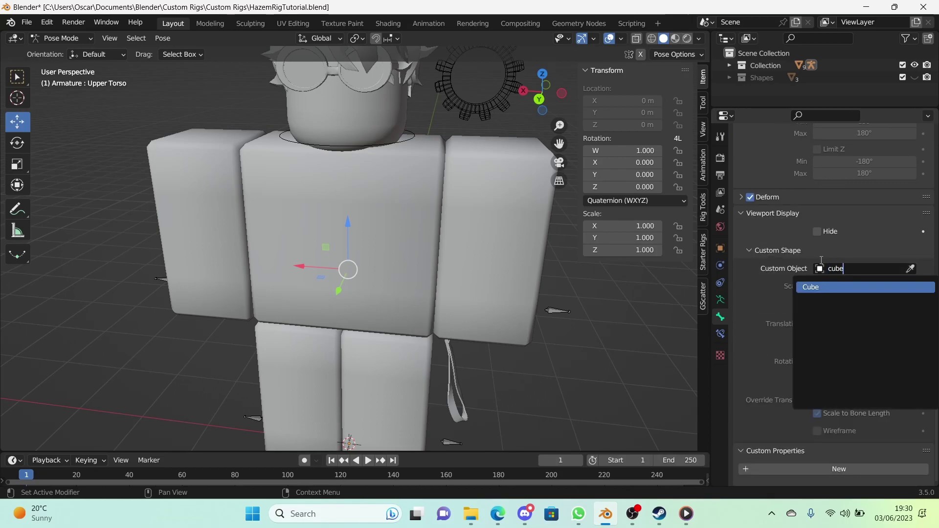
key(Return)
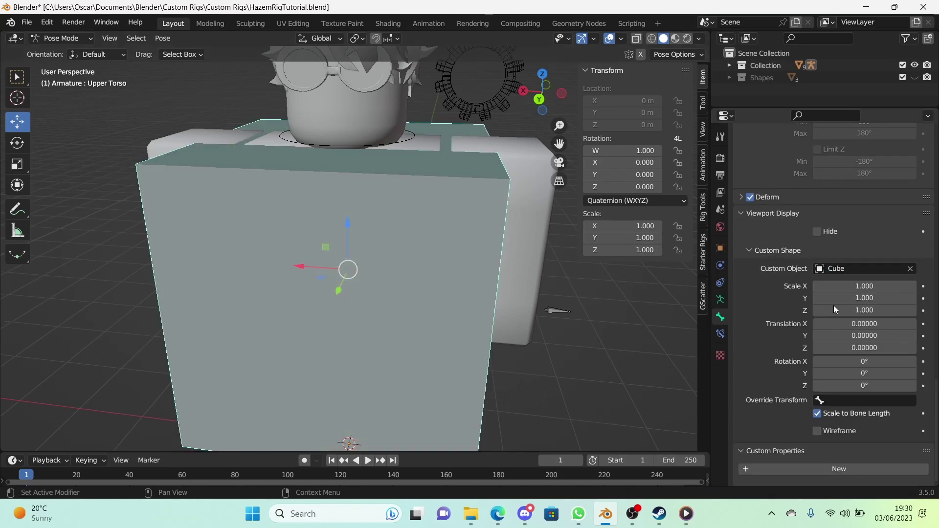
drag(864, 310, 809, 298)
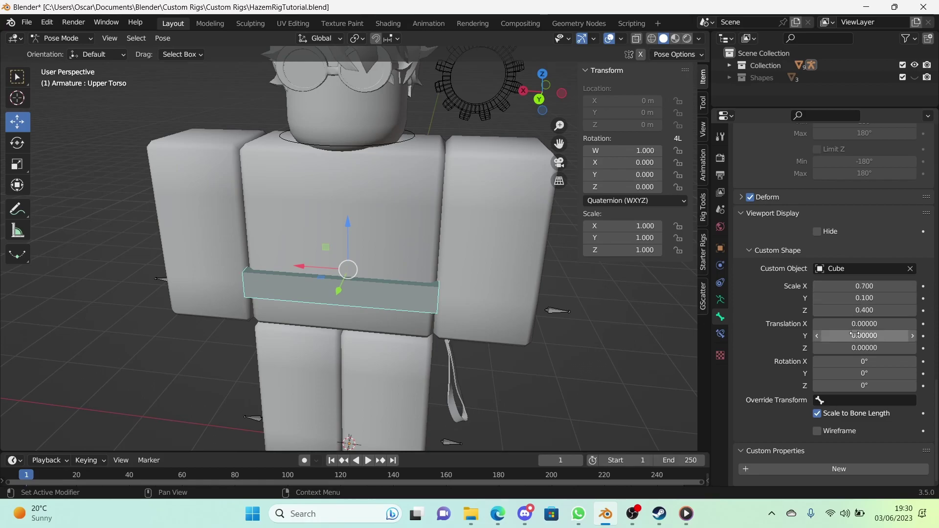
Offset the Upper Torso bone's cube shape to 1.15 along Y and display it as a wireframe
drag(864, 336, 880, 335)
middle_drag(629, 432, 621, 362)
click(847, 429)
middle_drag(528, 338, 466, 337)
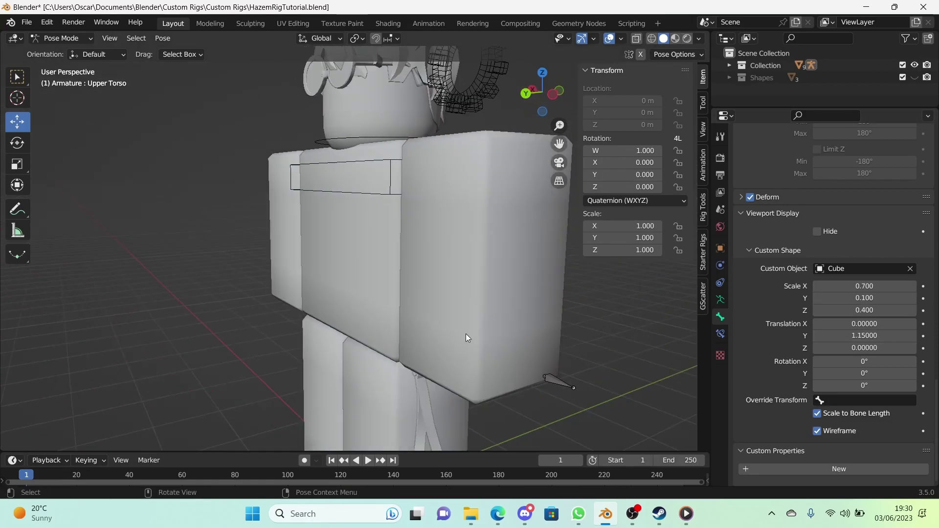
middle_drag(402, 195, 512, 309)
key(r)
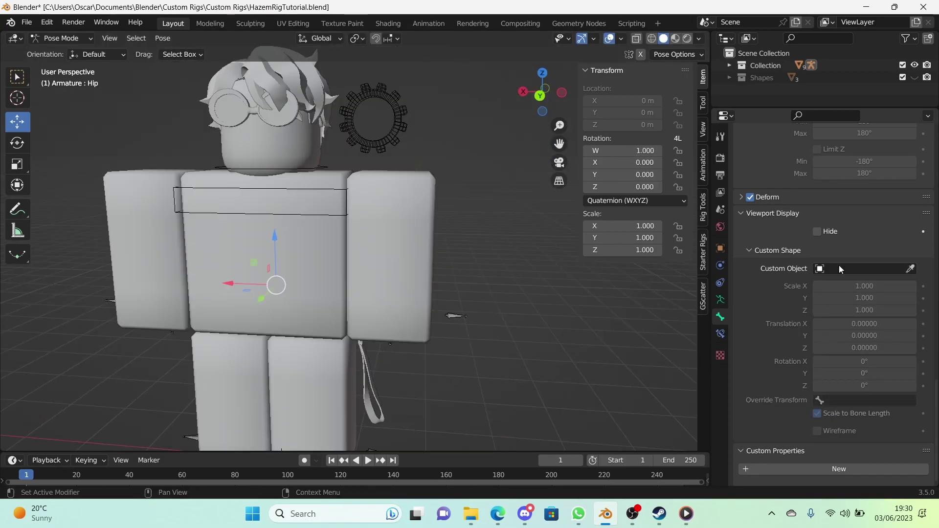
Assign the Cube object as the Hip bone's custom shape and scale it to X 1.2 and Z 2.2
click(839, 269)
text(cube)
key(Return)
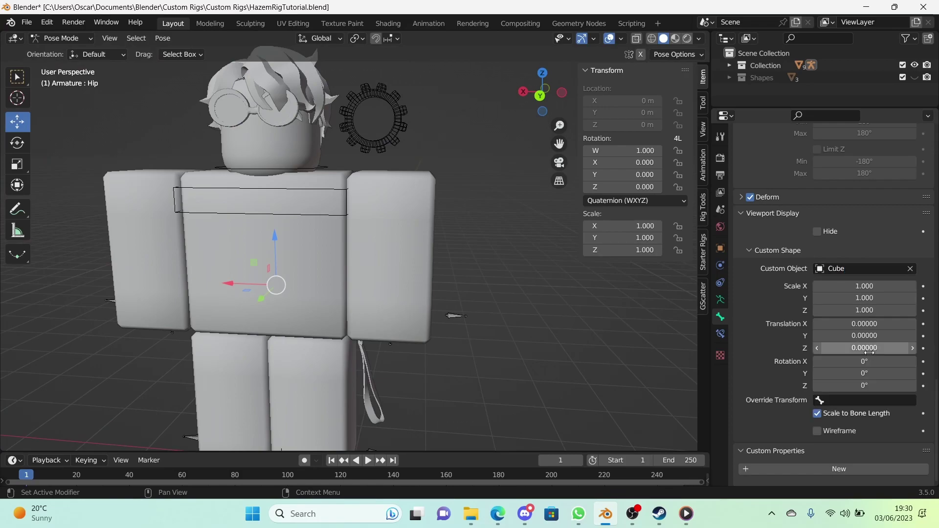
drag(860, 287, 869, 310)
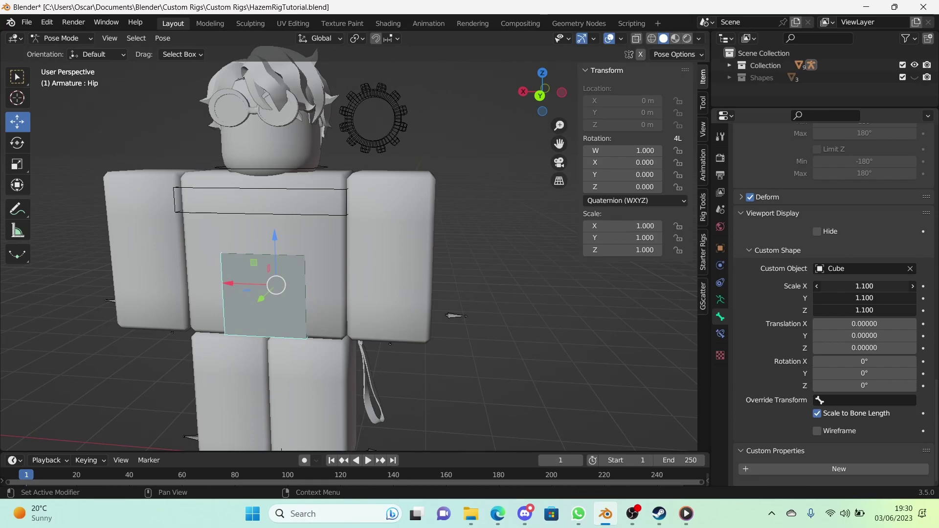
click(864, 310)
text(0.6)
key(Return)
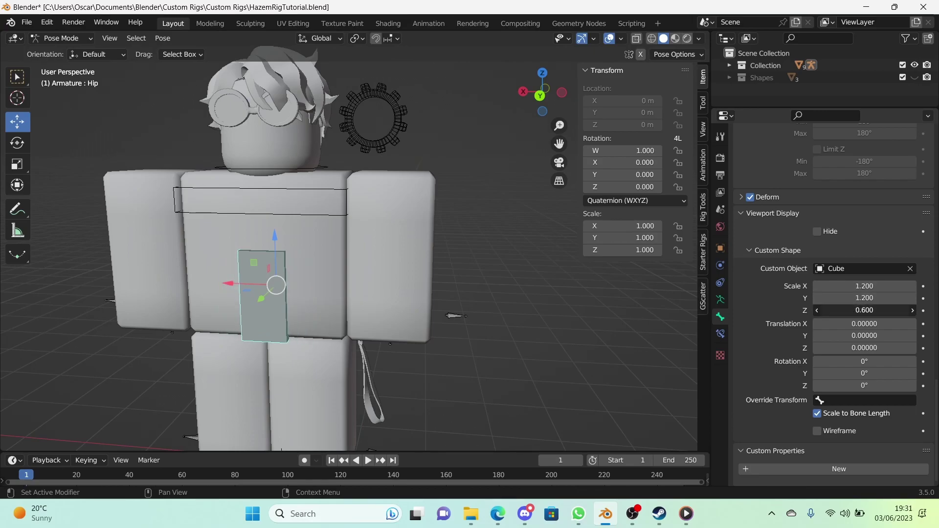
drag(864, 310, 887, 310)
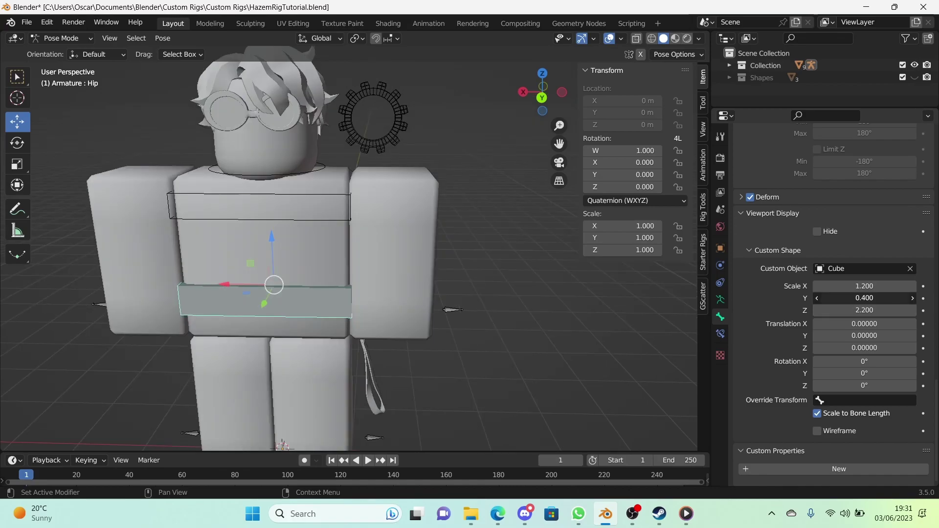
Set the Hip shape's Y scale to 0.3 and Y translation to 0.31, and display it as a wireframe
mouse_move(864, 336)
mouse_down()
mouse_move(880, 335)
mouse_move(868, 335)
mouse_up()
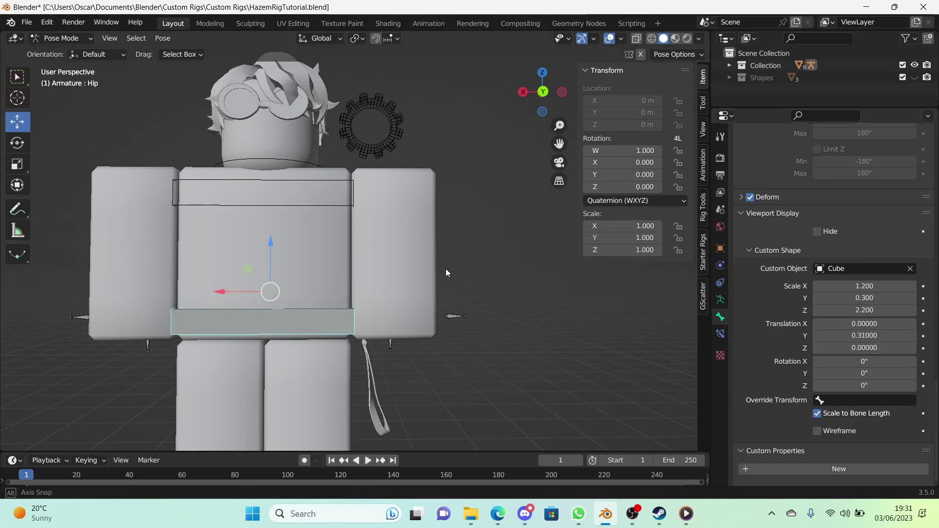
middle_drag(445, 273, 436, 256)
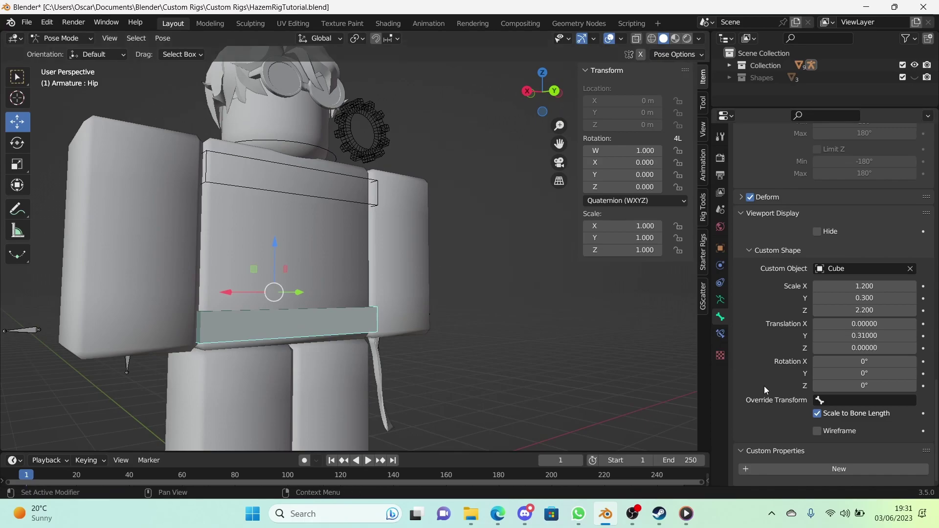
click(846, 432)
Widen the Lower Torso bone's cube shape to an X scale of 2.2 and display it as a wireframe
middle_drag(613, 376, 587, 374)
key(shift+grave)
key(w)
key(d)
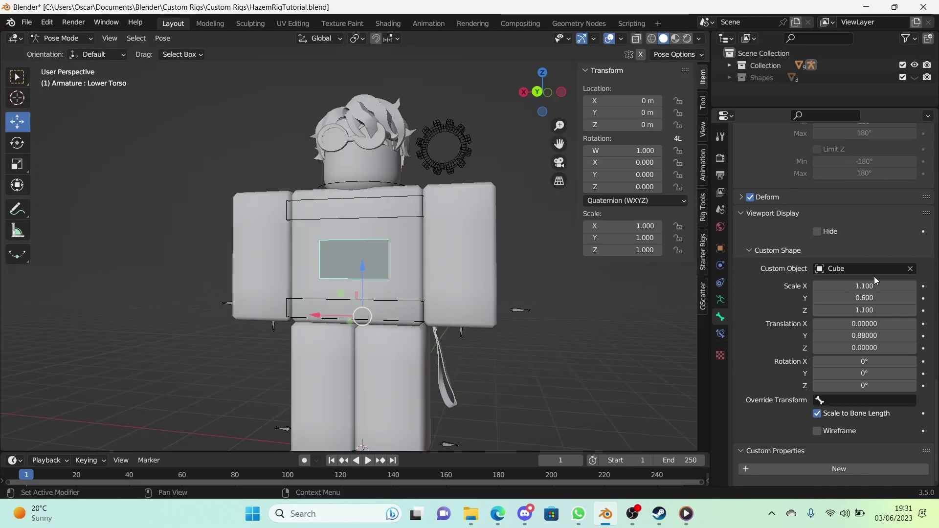
drag(864, 286, 885, 286)
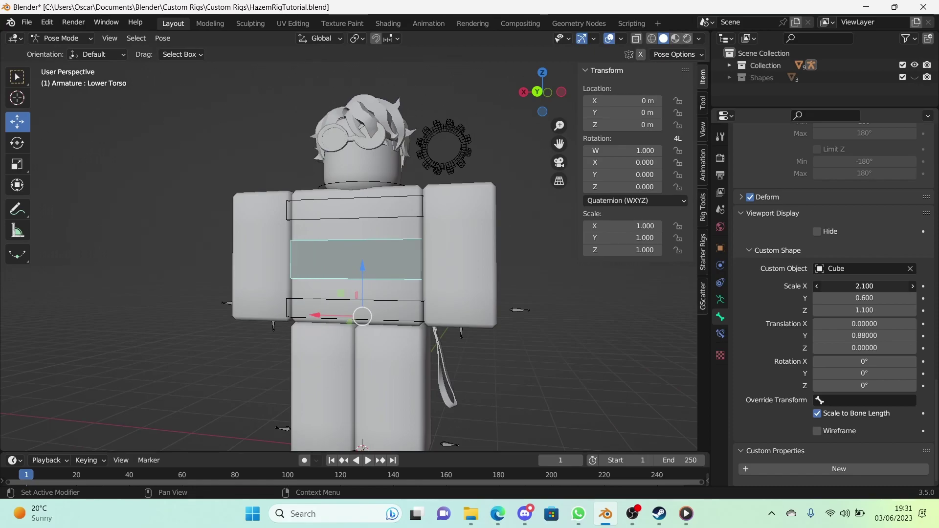
middle_drag(576, 312, 593, 350)
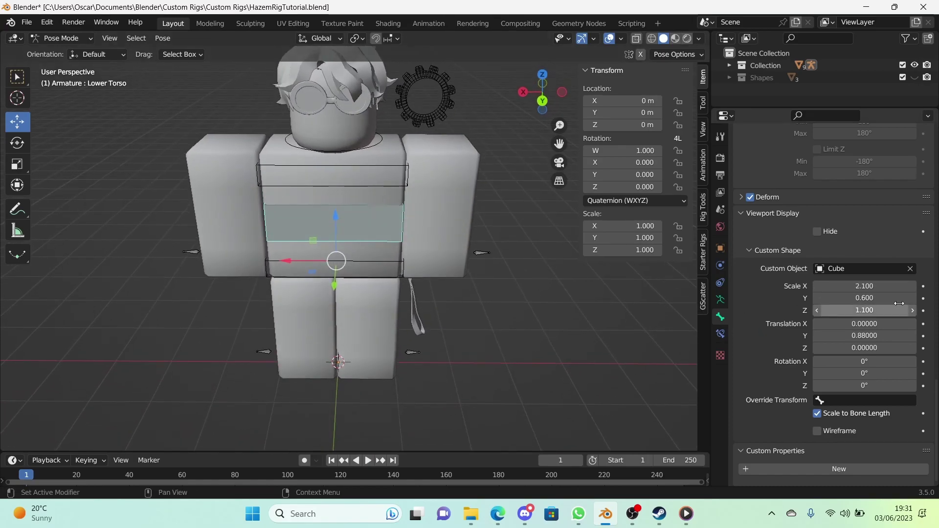
click(912, 286)
middle_drag(401, 361, 281, 302)
click(817, 430)
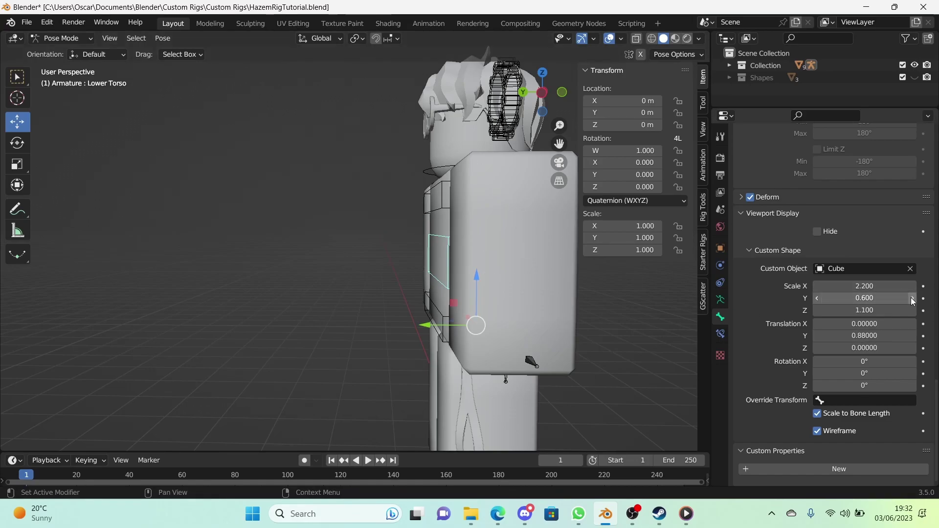
Set the Lower Torso shape's Z scale to 1.2, then test-move the bone and cancel the move
click(818, 298)
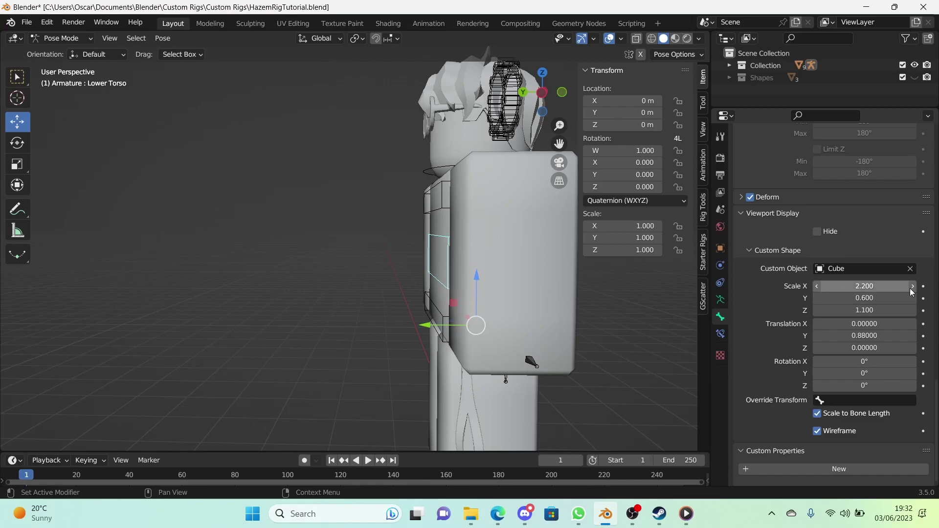
click(820, 289)
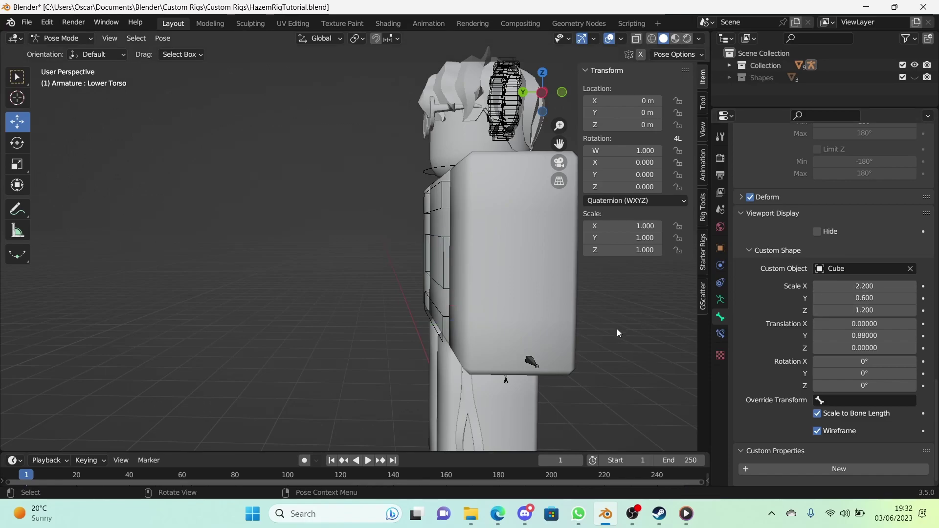
middle_drag(617, 333, 218, 268)
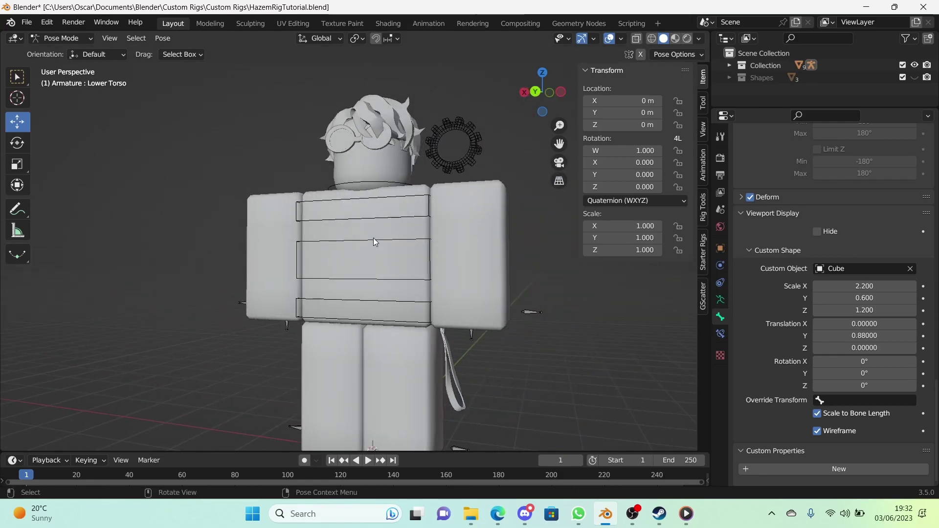
click(373, 240)
key(g)
right_click(373, 256)
Unhide the Shapes collection, add a Sphere empty to it in Object Mode, and hide the collection again
click(472, 334)
middle_drag(565, 320, 502, 295)
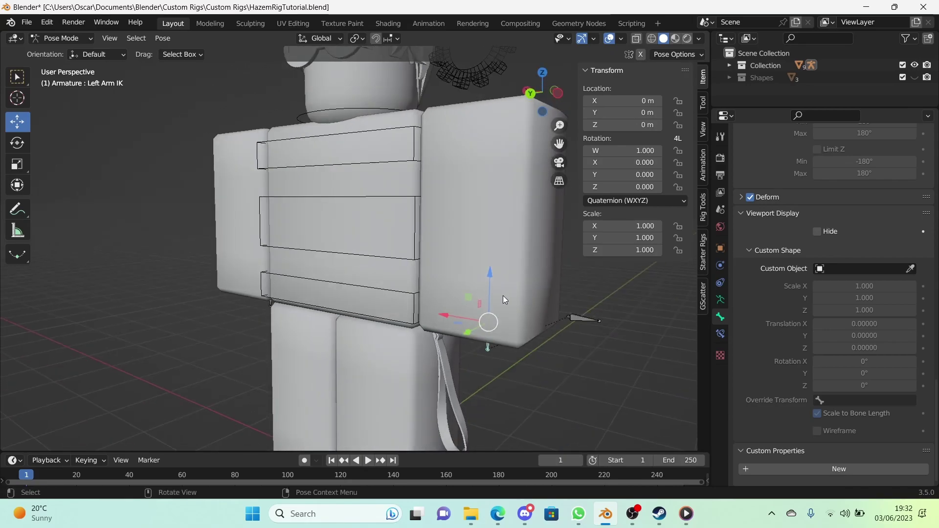
click(914, 77)
key(ctrl+Tab)
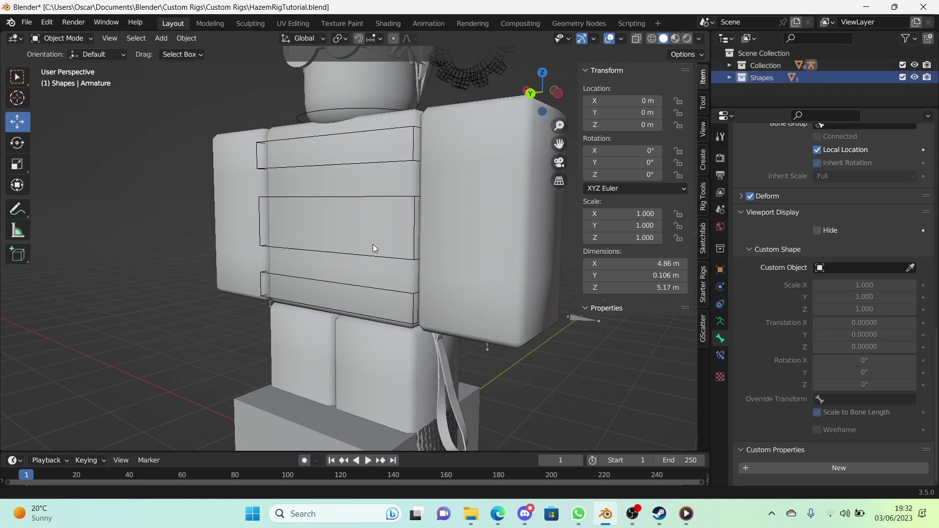
shift+middle_drag(373, 248, 385, 150)
key(shift+a)
mouse_move(368, 272)
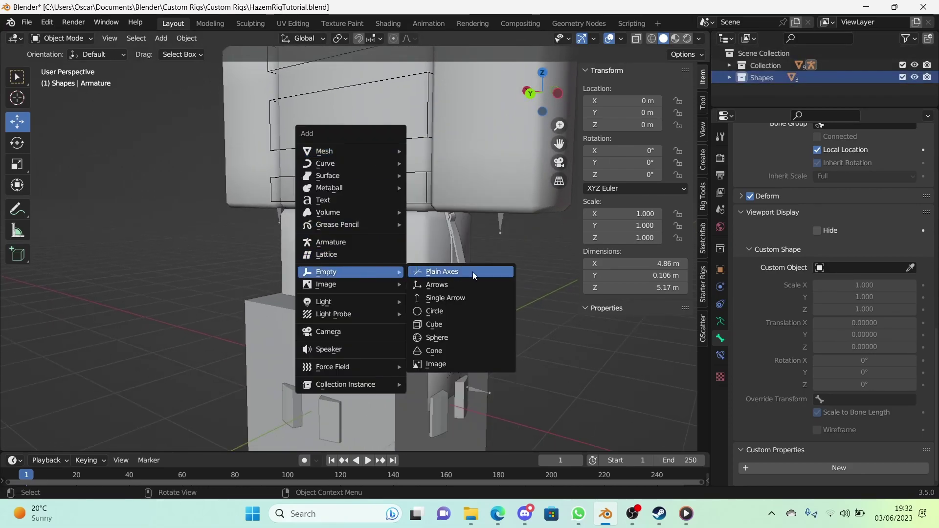
click(471, 334)
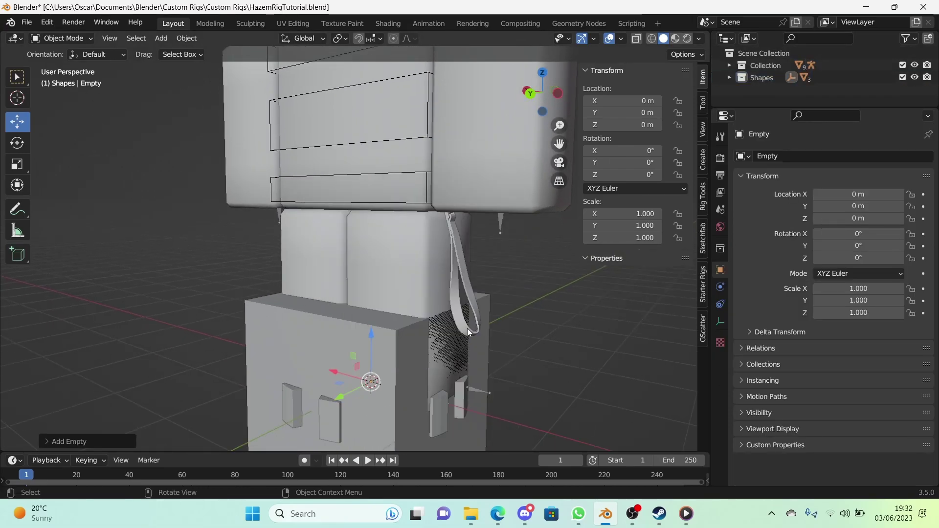
click(914, 77)
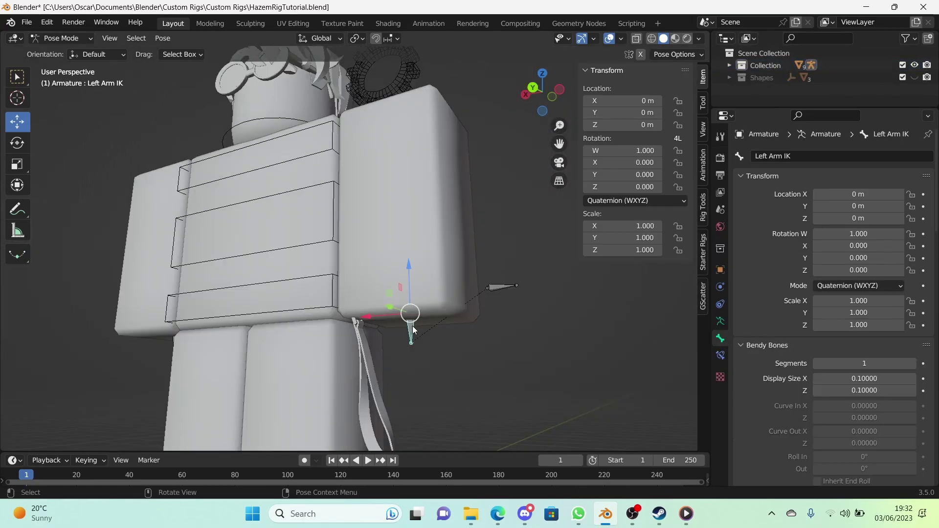
Assign the Empty object as the Left Arm IK bone's custom shape and scale it to 2.5 on all axes
middle_drag(409, 320, 421, 319)
scroll(832, 360, down, 10)
click(872, 267)
text(empty)
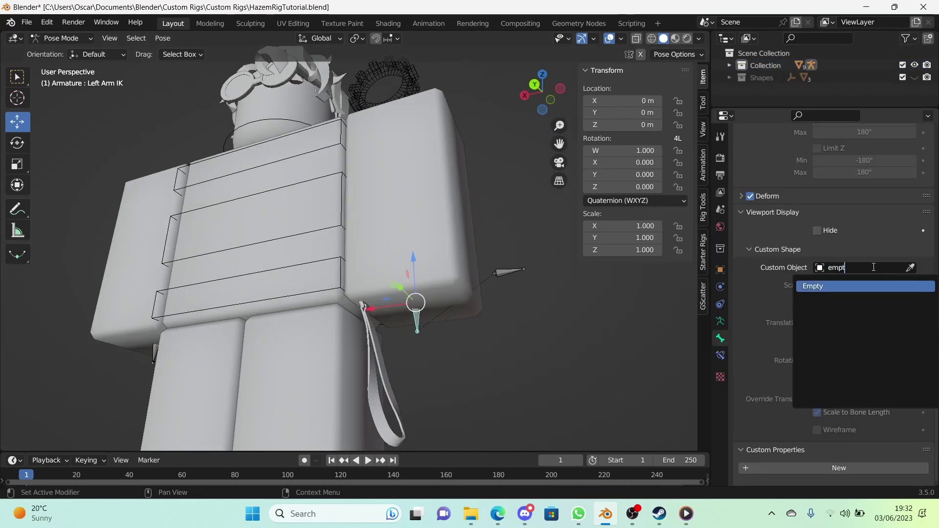
key(Return)
drag(861, 285, 862, 309)
text(2.5)
key(Return)
Test-move the Left Arm IK bone to check how its sphere shape sits around the hand
middle_drag(428, 369, 329, 409)
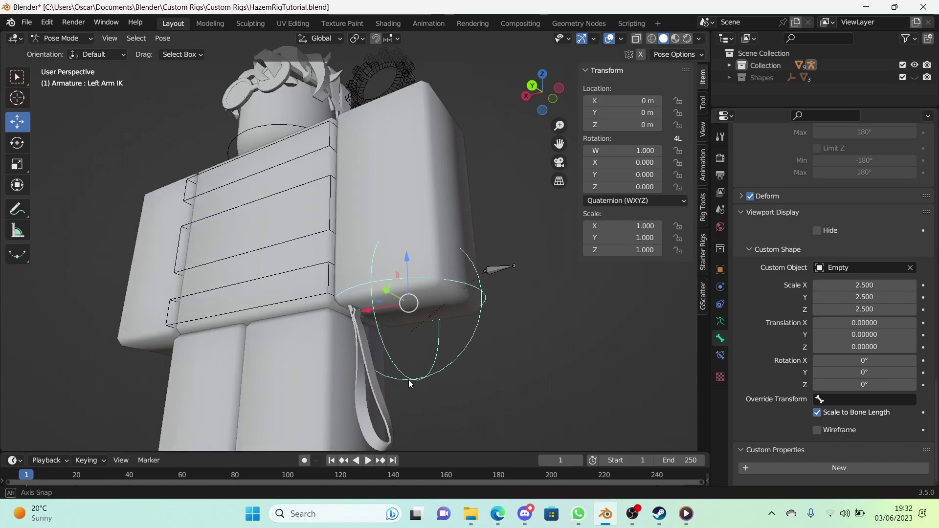
click(329, 409)
middle_drag(392, 421, 479, 415)
middle_drag(449, 376, 377, 367)
click(374, 369)
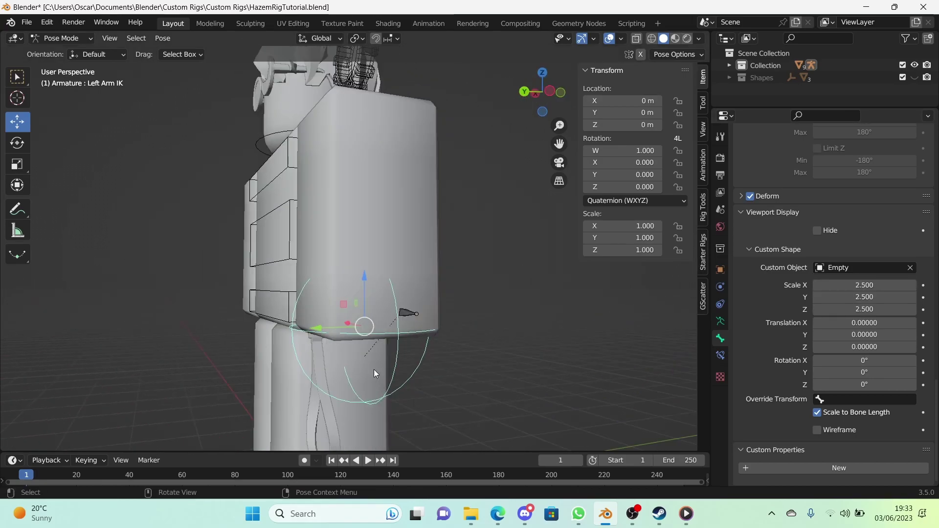
key(g)
click(349, 325)
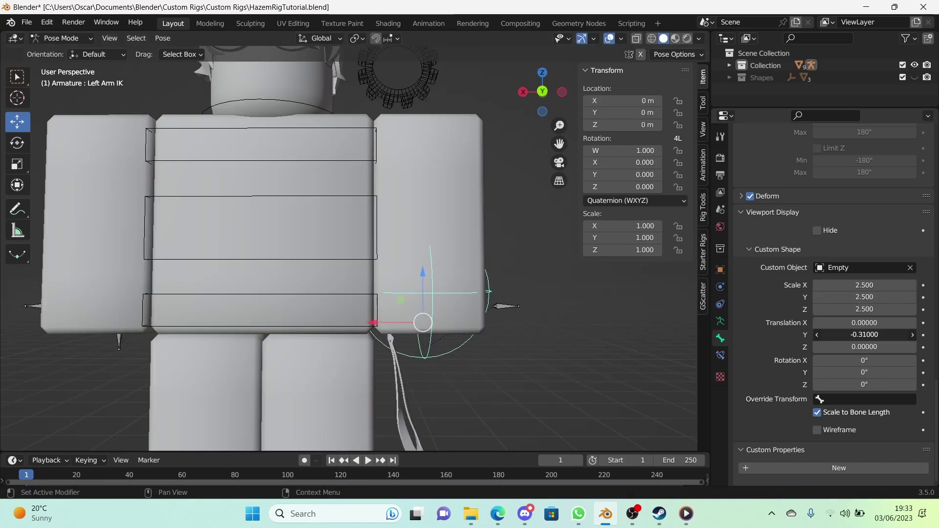
Set the Left Arm IK sphere shape's Y translation to -0.38
drag(864, 335, 857, 335)
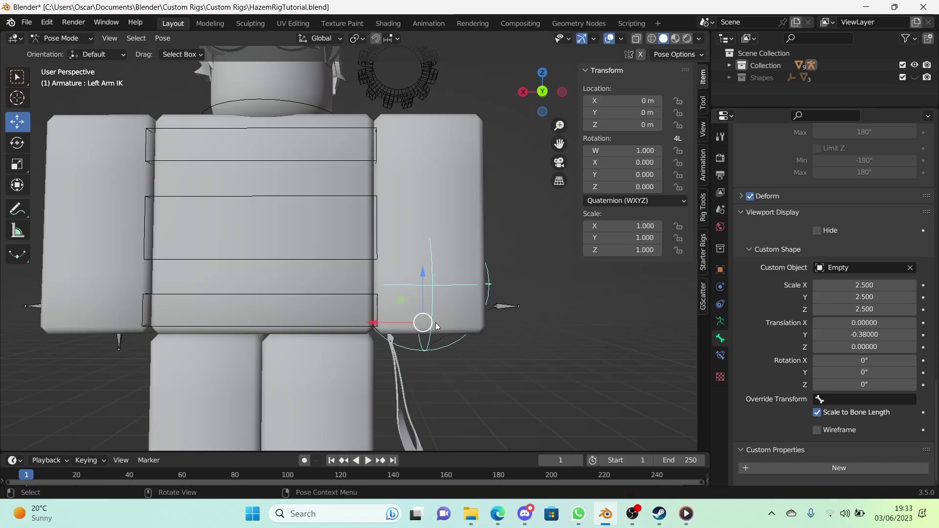
middle_drag(434, 325, 340, 327)
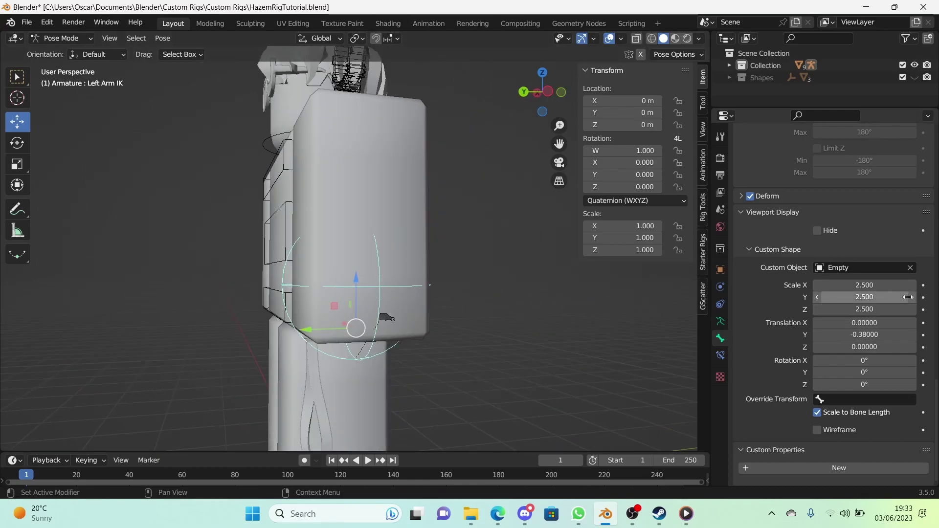
Enlarge the Left Arm IK sphere shape to a scale of 2.7 on all axes and test-move the bone, cancelling the move
middle_drag(361, 287, 328, 239)
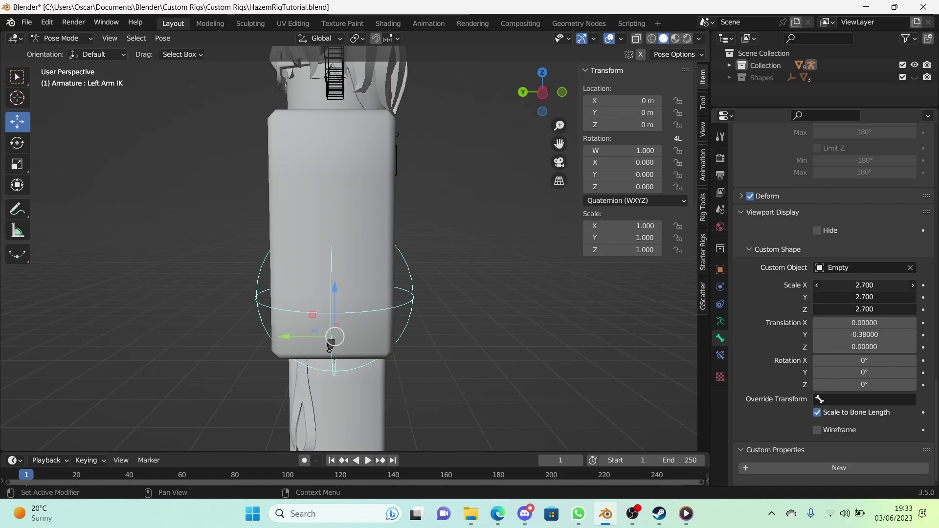
middle_drag(461, 291, 523, 366)
key(g)
right_click(333, 280)
Enter Edit Mode for the Left Arm Pole bone and open its Roll value for editing
middle_drag(445, 342, 431, 342)
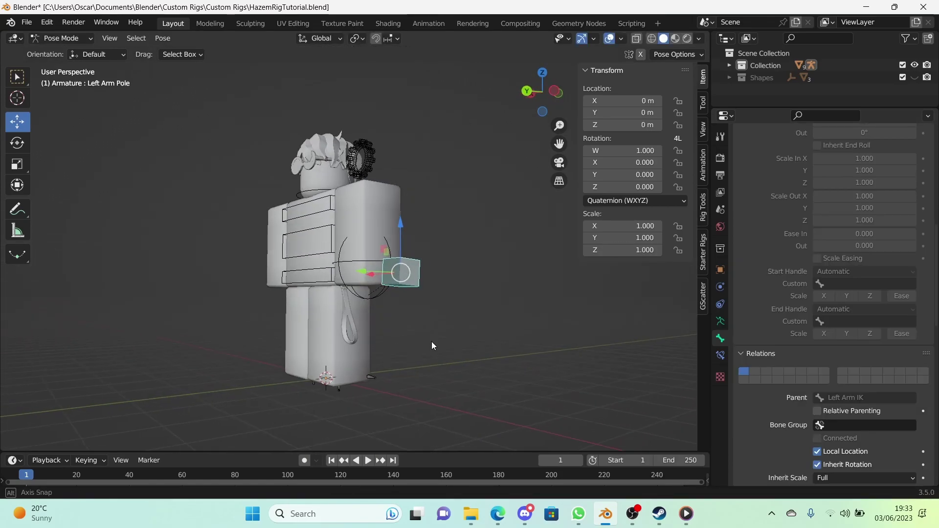
scroll(435, 339, up, 6)
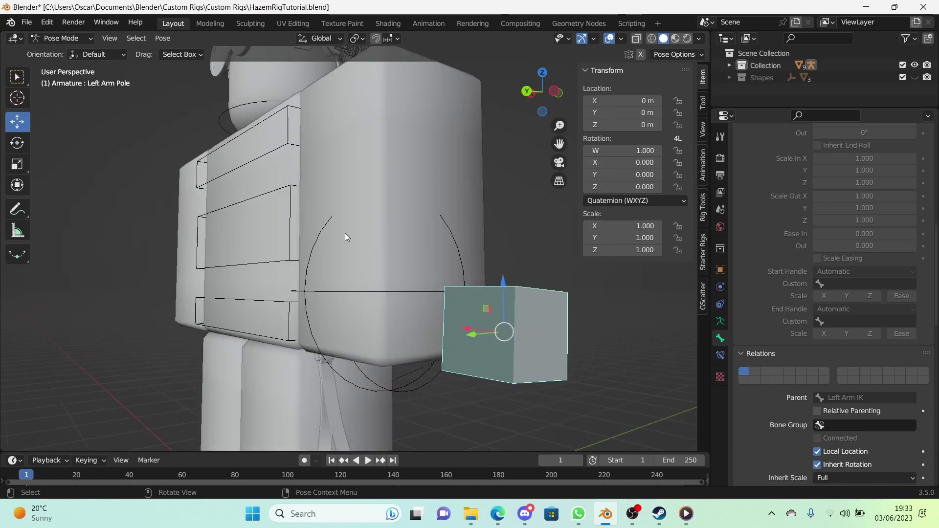
shift+middle_drag(505, 310, 467, 291)
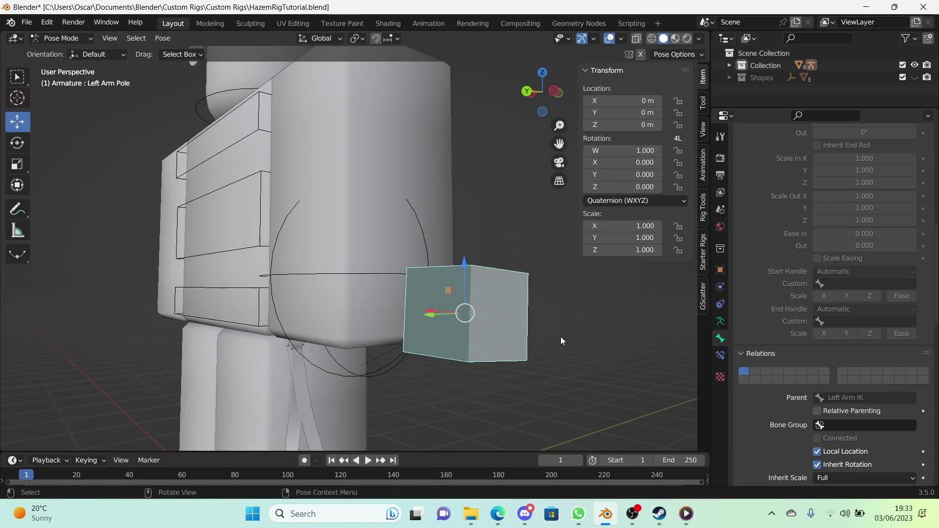
middle_drag(561, 337, 482, 342)
key(Tab)
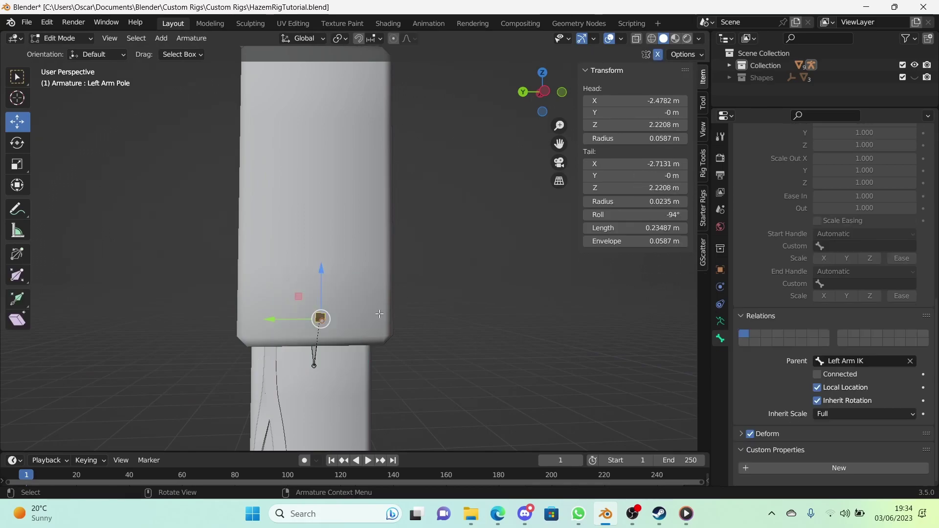
double_click(639, 214)
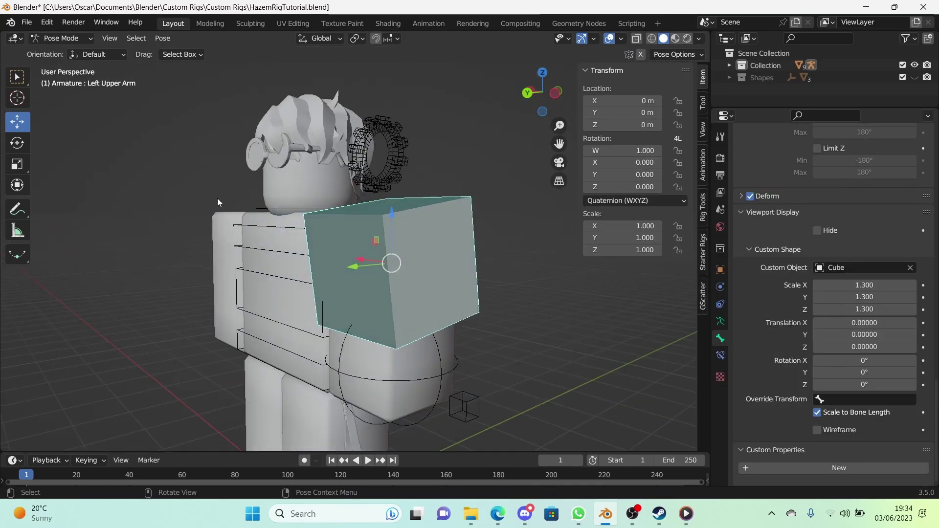
Straighten the Left Upper Arm bone's cube shape in the left orthographic view with an X rotation of -8.3°
click(557, 95)
scroll(440, 293, up, 5)
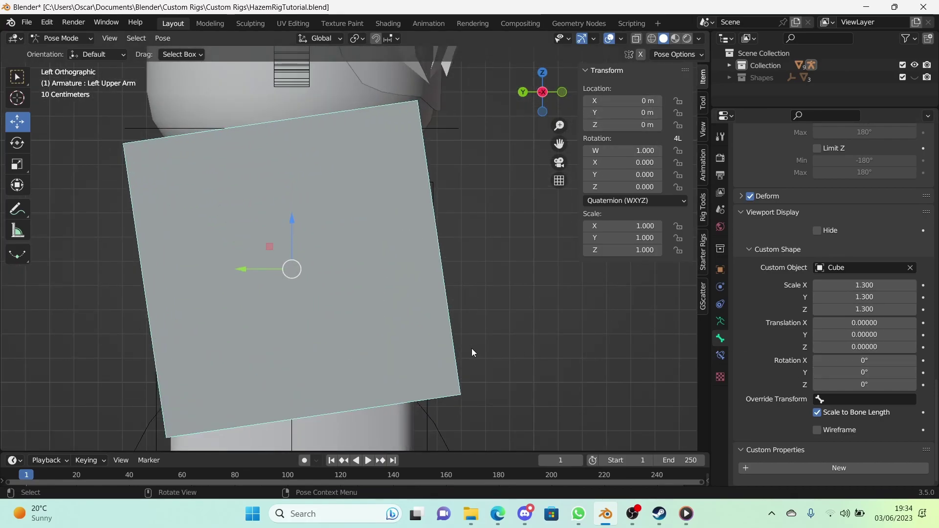
scroll(472, 352, down, 1)
drag(861, 384, 834, 360)
right_click(886, 374)
right_click(866, 373)
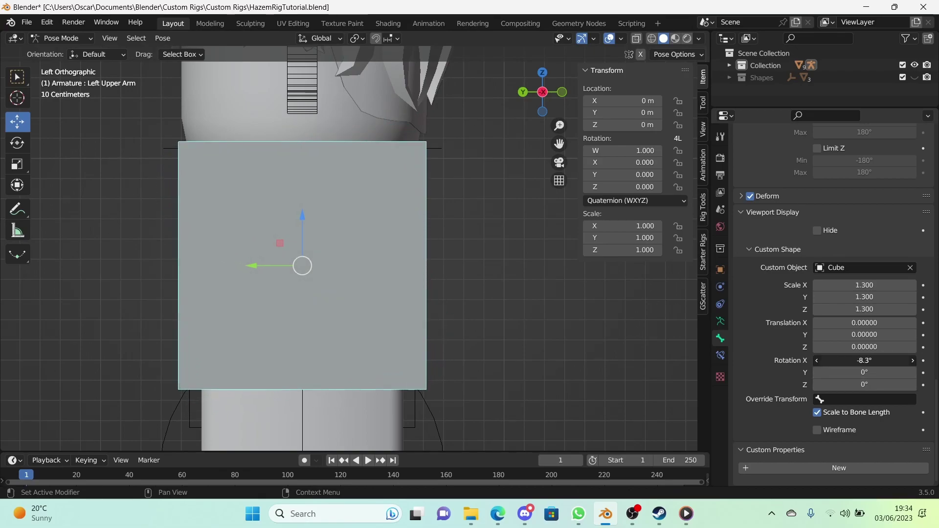
Flatten the Left Upper Arm bone's cube shape to a scale of Y 0.3 and Z 1.1
scroll(471, 262, up, 4)
scroll(358, 224, down, 4)
shift+middle_drag(358, 223, 418, 184)
mouse_move(862, 297)
mouse_down()
mouse_move(848, 309)
mouse_move(862, 309)
mouse_move(851, 309)
mouse_up()
middle_drag(443, 283, 553, 284)
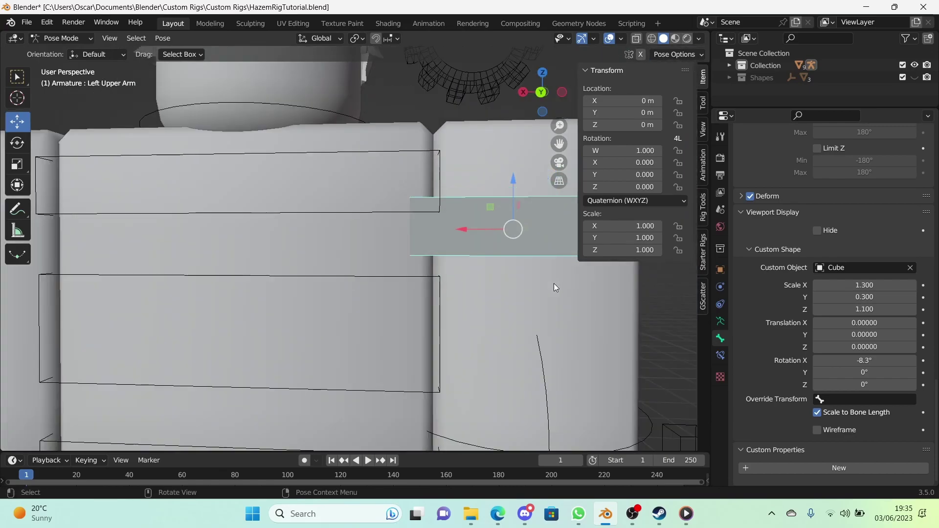
Fit the Left Upper Arm bone's cube shape with X scale 1.1, Y translation -0.22 and Z translation 0.03, displayed as wireframe
scroll(554, 283, down, 1)
drag(863, 285, 850, 285)
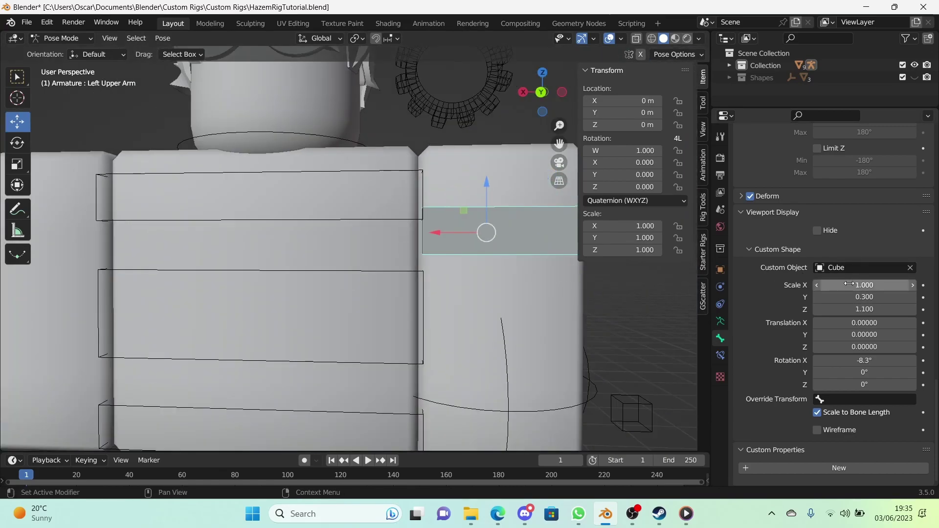
middle_drag(552, 284, 538, 284)
scroll(537, 284, down, 2)
drag(873, 335, 860, 335)
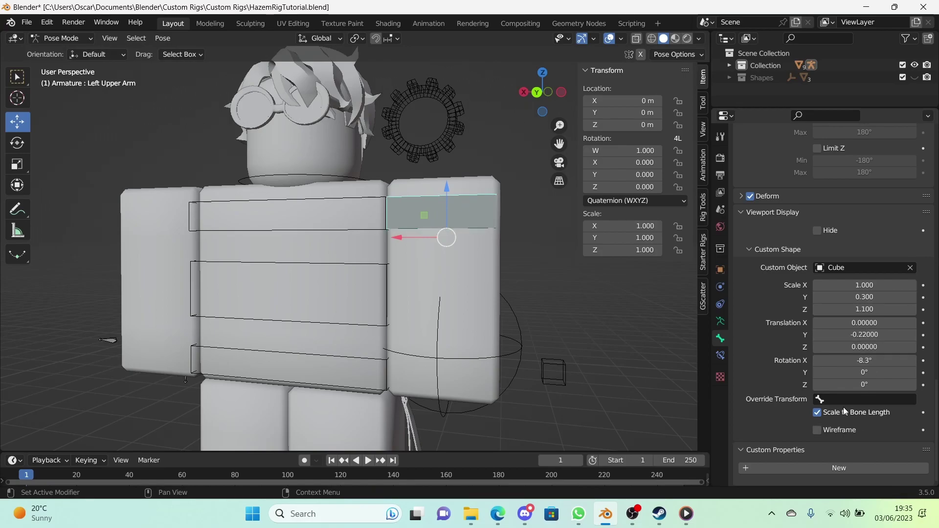
click(816, 430)
middle_drag(518, 320, 514, 236)
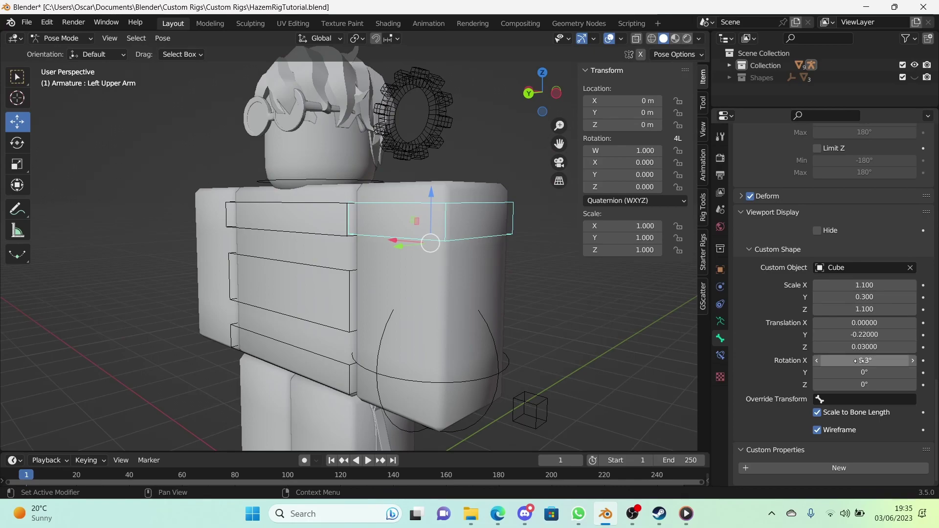
middle_drag(485, 289, 452, 275)
Select the Left Lower Arm bone hidden inside the arm mesh and assign Cube as its custom shape
key(shift+grave)
key(w)
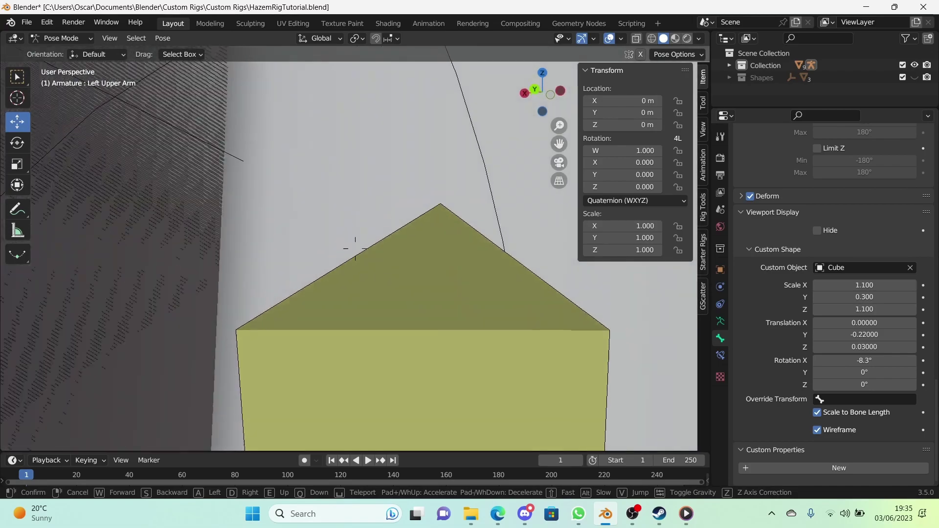
click(355, 248)
click(459, 284)
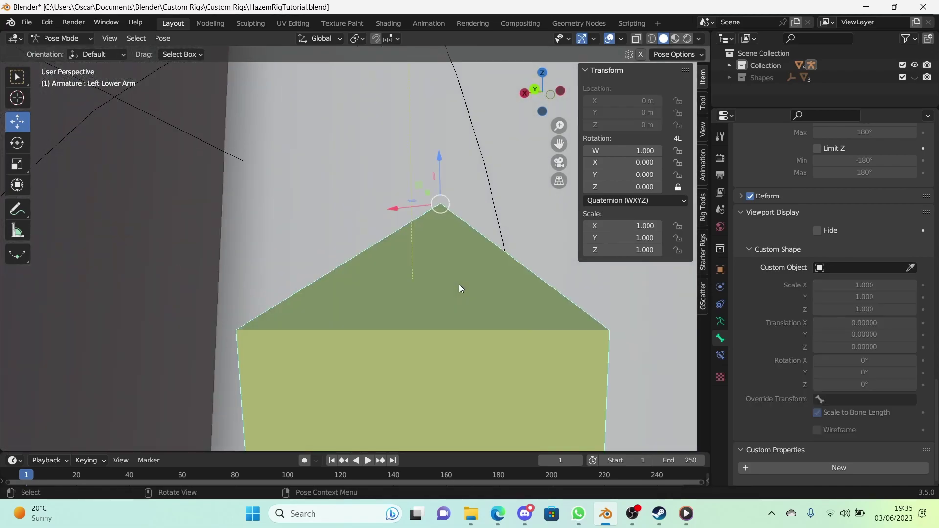
key(shift+grave)
key(Escape)
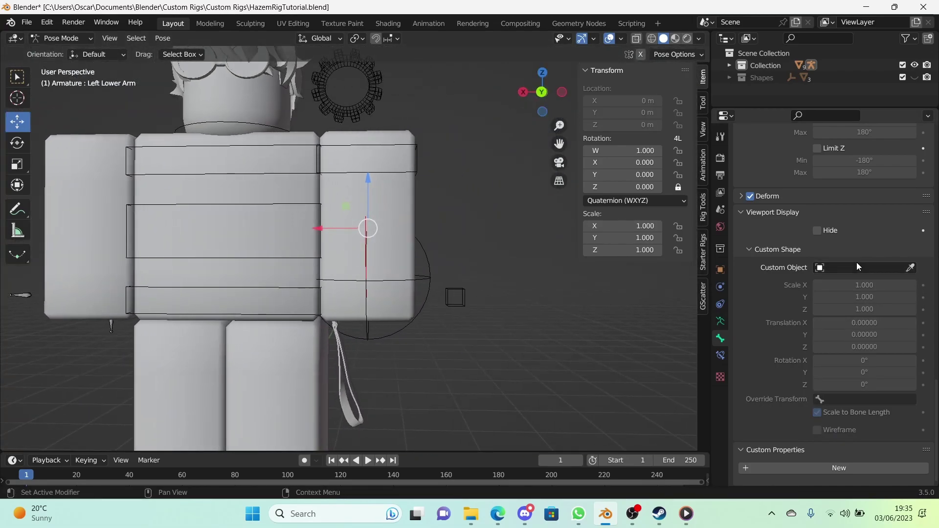
click(856, 267)
text(cu)
key(Down)
key(Return)
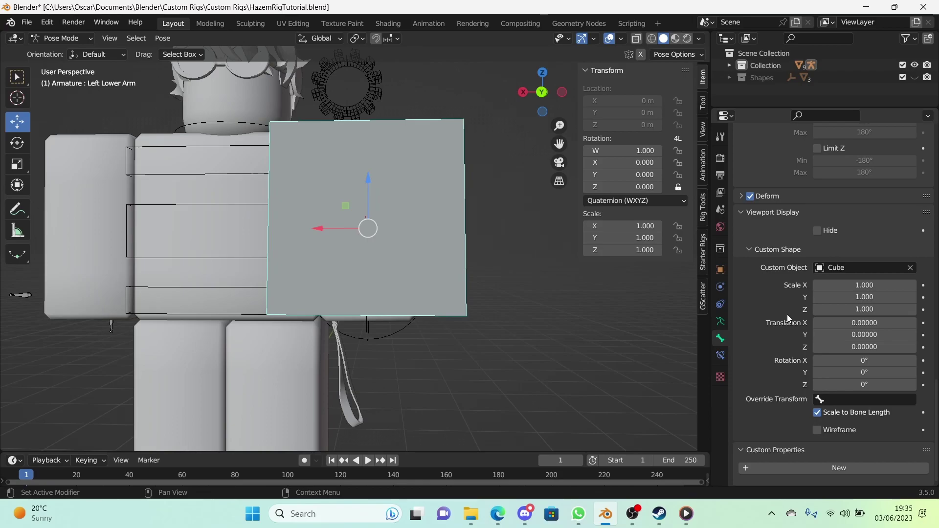
Scale the Left Lower Arm bone's cube shape to 0.7 on all axes and inspect it in the left orthographic view
drag(839, 285, 823, 309)
drag(536, 96, 425, 99)
click(536, 95)
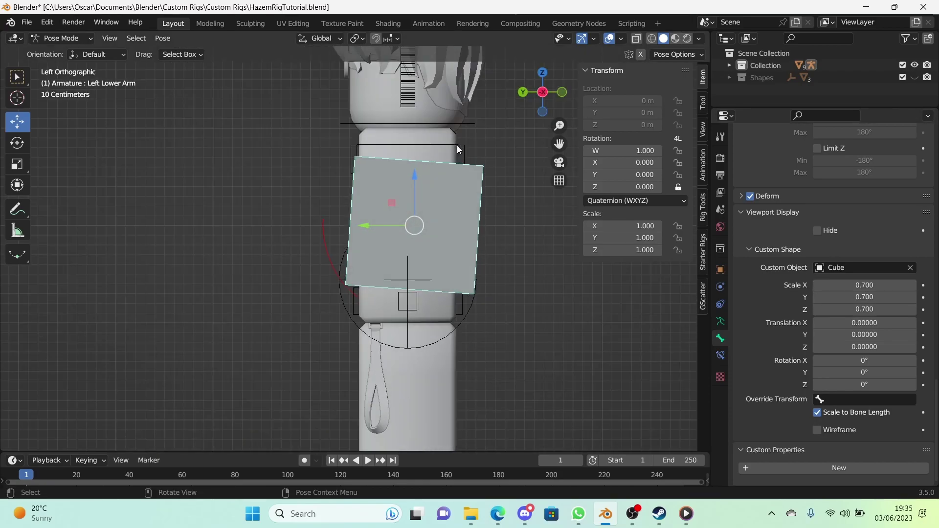
click(457, 145)
scroll(401, 208, up, 4)
shift+middle_drag(390, 213, 316, 267)
click(557, 298)
click(463, 298)
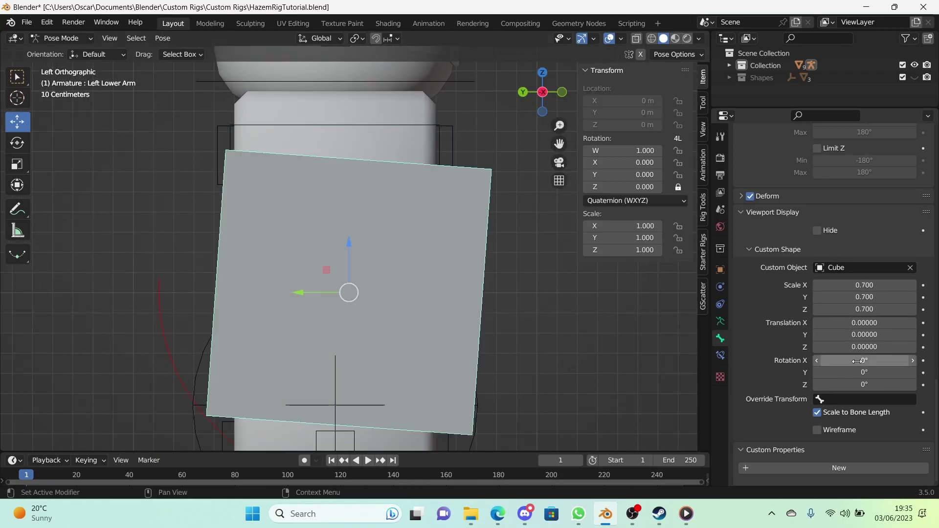
Straighten the Left Lower Arm bone's cube shape with an X rotation of 4.1°
key(Return)
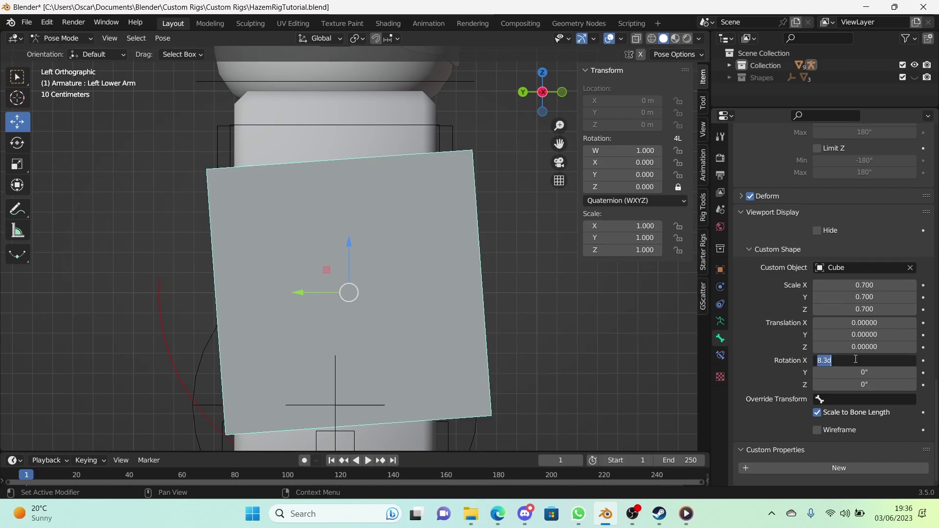
click(855, 359)
text(90-8.3)
key(Return)
click(847, 364)
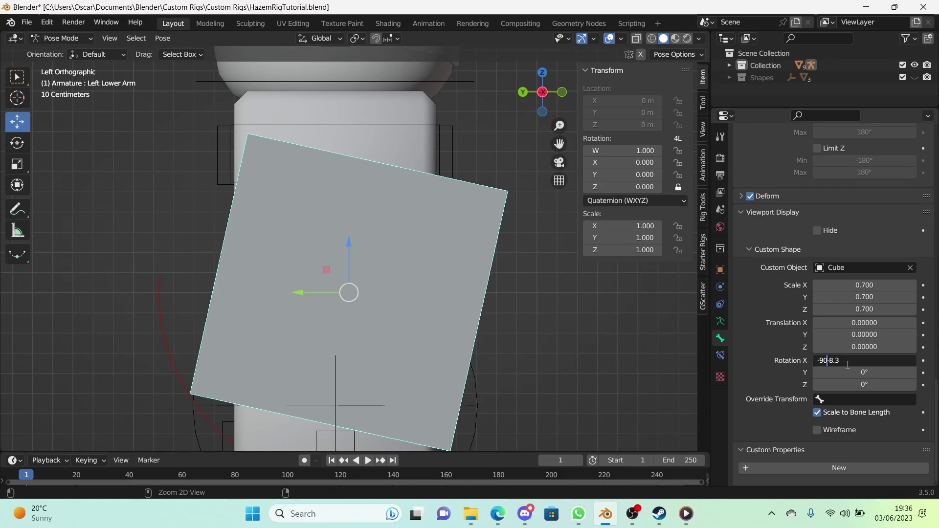
key(Return)
key(BackSpace)
drag(860, 361, 877, 361)
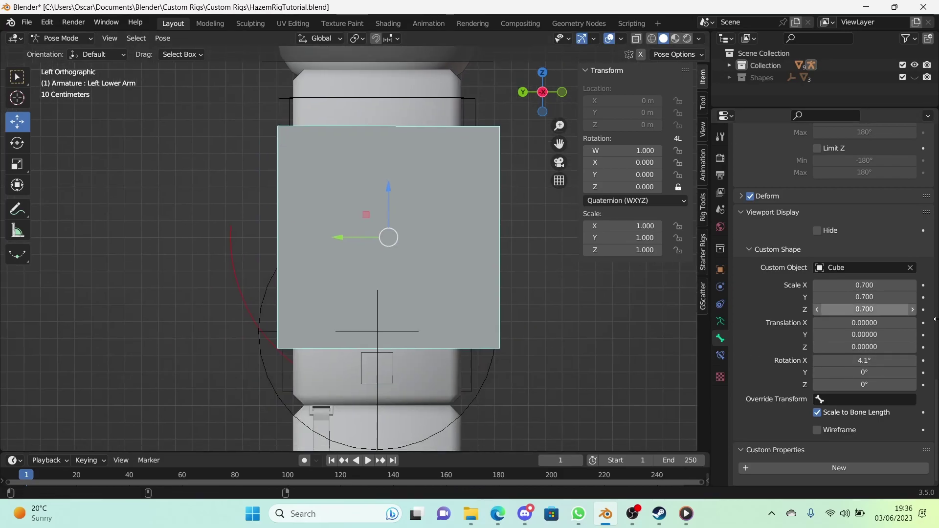
Resize the Left Lower Arm bone's cube shape to 0.6, 0.2, 0.6 and offset it by Y 0.64 and Z -0.03
mouse_move(874, 286)
mouse_down()
mouse_move(875, 310)
mouse_move(863, 311)
mouse_move(870, 298)
mouse_move(831, 297)
mouse_move(867, 297)
mouse_up()
mouse_move(866, 309)
mouse_down()
mouse_move(826, 309)
mouse_move(866, 309)
mouse_up()
mouse_move(865, 347)
mouse_down()
mouse_move(889, 335)
mouse_move(867, 347)
mouse_move(875, 335)
mouse_move(863, 336)
mouse_up()
drag(864, 347, 851, 346)
middle_drag(611, 303, 569, 297)
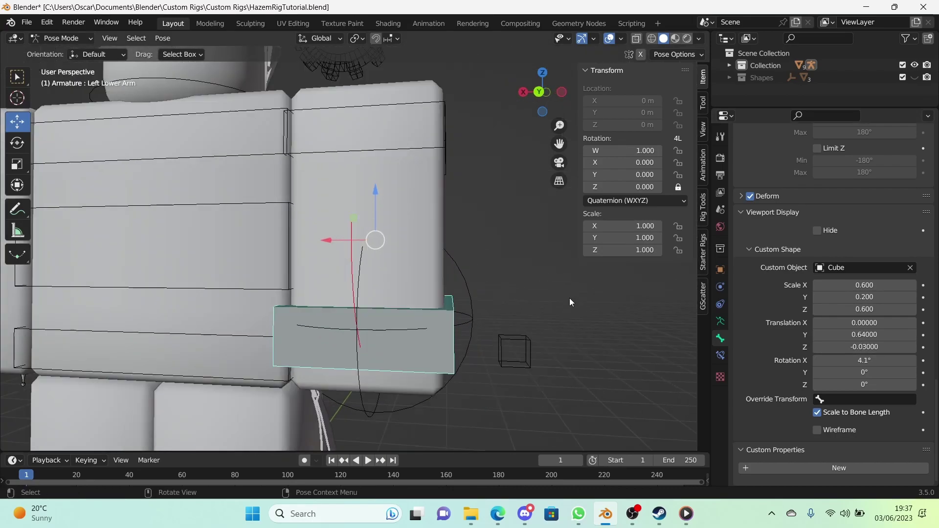
Refine the Left Lower Arm bone's cube shape to X scale 0.55 and Y scale 0.15, displayed as wireframe
drag(864, 285, 850, 285)
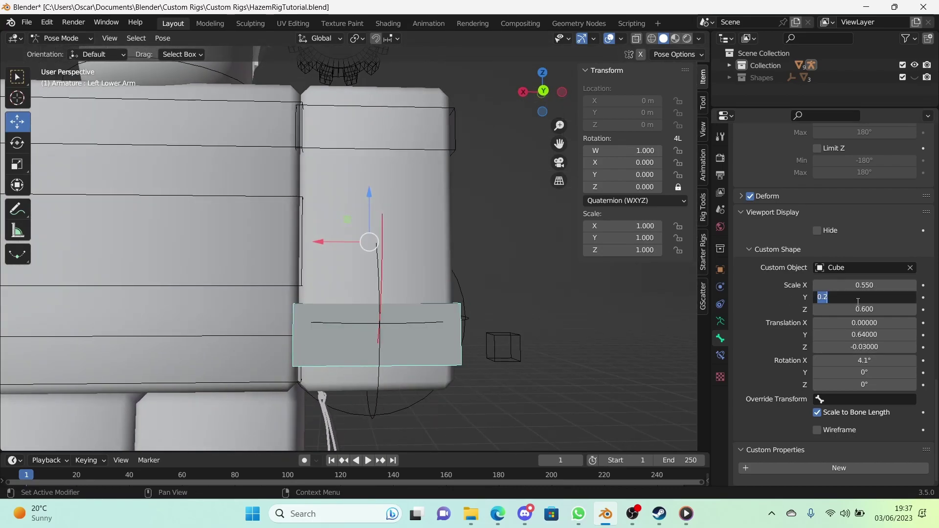
text(0.15)
key(Return)
click(816, 430)
scroll(516, 352, down, 6)
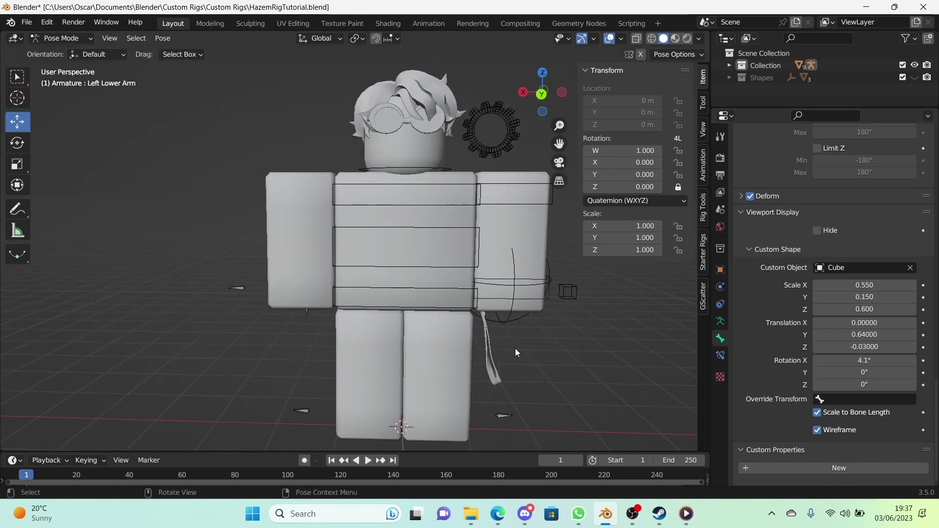
Select the Right Upper Arm bone inside the mesh and assign Cube as its custom shape
middle_drag(516, 353, 577, 337)
click(486, 216)
scroll(485, 215, up, 8)
click(338, 312)
click(861, 268)
text(cub)
key(Return)
scroll(390, 260, down, 6)
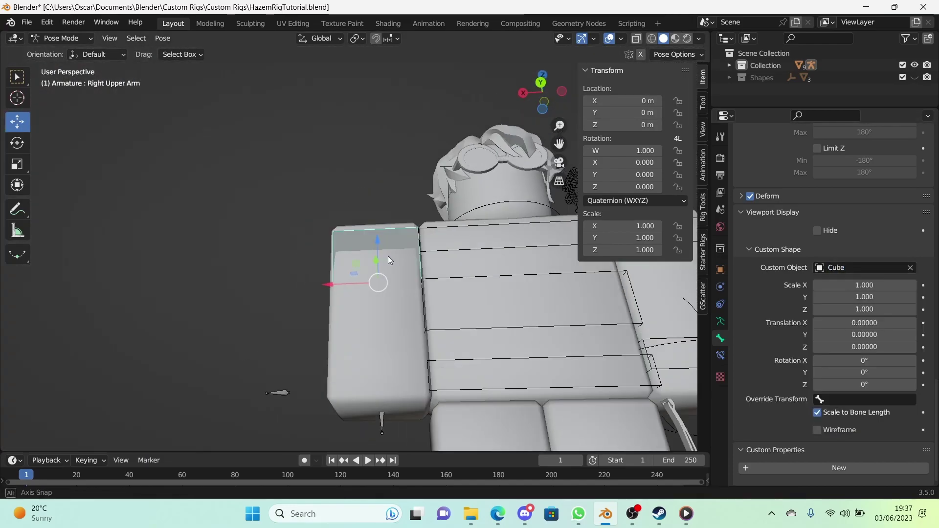
Set the Right Upper Arm bone's cube shape X scale to 1.1
middle_drag(390, 260, 395, 265)
shift+middle_drag(394, 265, 242, 301)
click(503, 298)
double_click(864, 285)
click(215, 294)
double_click(865, 285)
text(1.1)
key(Return)
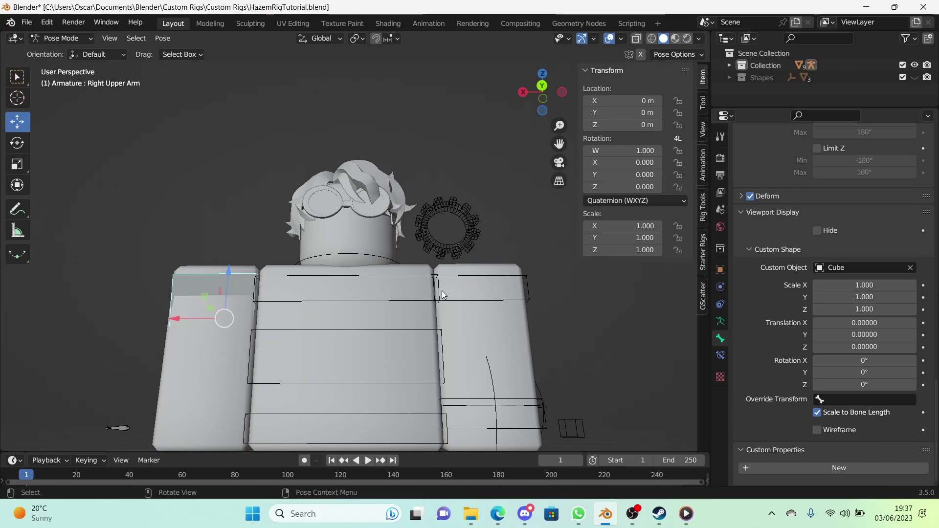
click(498, 298)
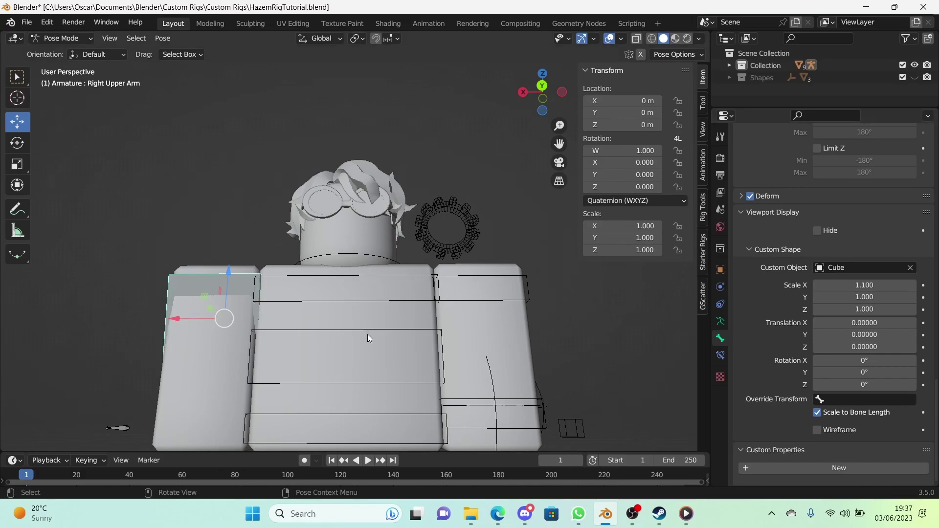
Copy the Left Upper Arm bone's shape scales of Y 0.3 and Z 1.1 to the Right Upper Arm bone's cube
click(468, 300)
key(ctrl+c)
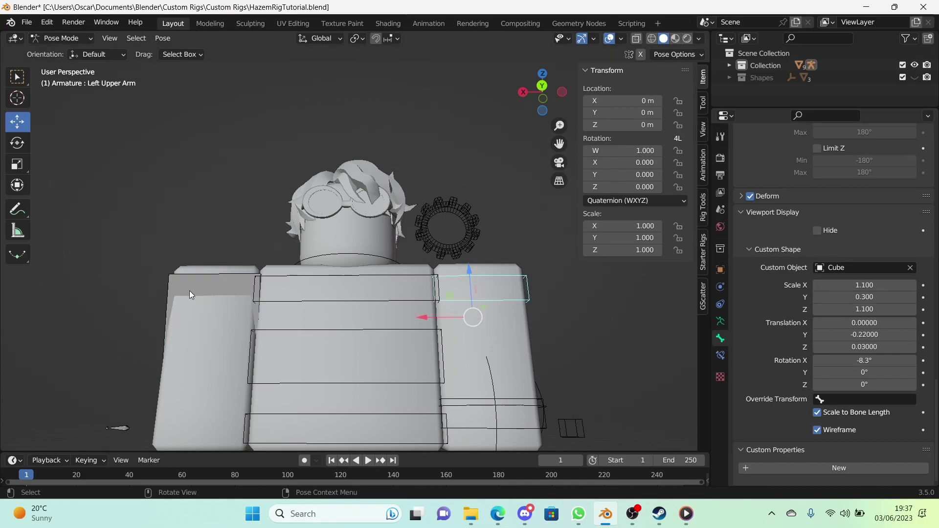
click(187, 292)
key(ctrl+v)
click(508, 300)
key(ctrl+c)
Offset the Right Upper Arm bone's cube shape by Y -0.22 and Z 0.03 to match the left arm
click(256, 311)
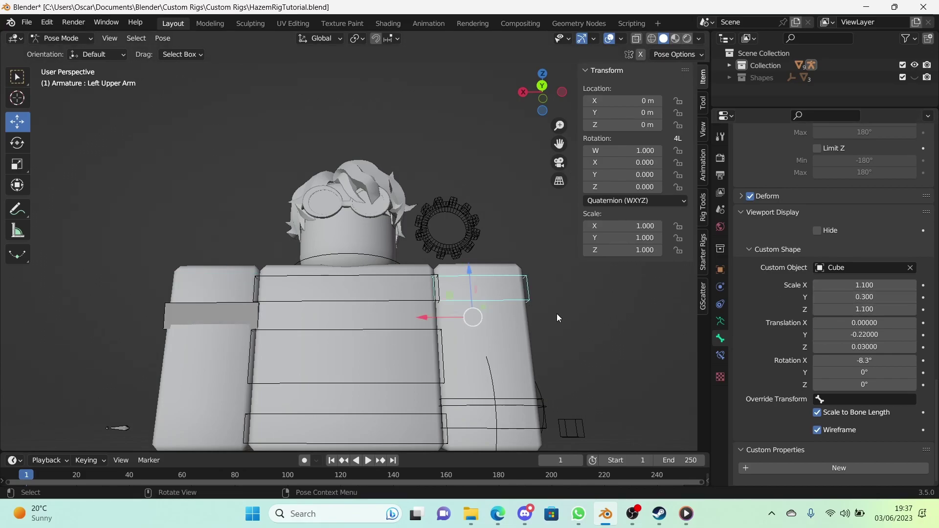
click(211, 315)
double_click(865, 335)
text(-0.22)
click(499, 301)
click(215, 299)
double_click(859, 345)
text(0.03)
Display the Right Upper Arm bone's cube shape as wireframe and copy over the left arm's X rotation of -8.3°
middle_drag(267, 276, 317, 276)
click(817, 430)
click(384, 283)
key(ctrl+c)
click(230, 265)
key(ctrl+v)
click(266, 348)
Select the Right Lower Arm bone inside the mesh and assign Cube as its custom shape
key(shift+grave)
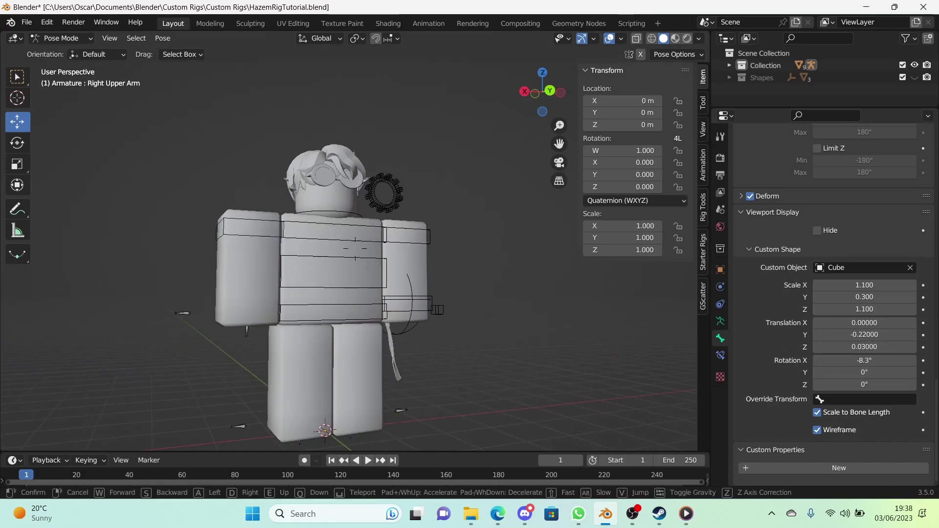
key(w)
click(430, 234)
click(859, 267)
text(cube)
key(Return)
scroll(355, 248, down, 8)
middle_drag(313, 196, 355, 215)
Shrink the Right Lower Arm bone's cube shape and copy the left bone's X scale of 0.55 to it
drag(864, 285, 851, 309)
shift+middle_drag(522, 205, 421, 200)
click(413, 213)
click(264, 250)
key(ctrl+v)
click(415, 210)
Copy the Left Lower Arm bone's shape scales of Y 0.15 and Z 0.6 to the Right Lower Arm bone's cube
click(859, 297)
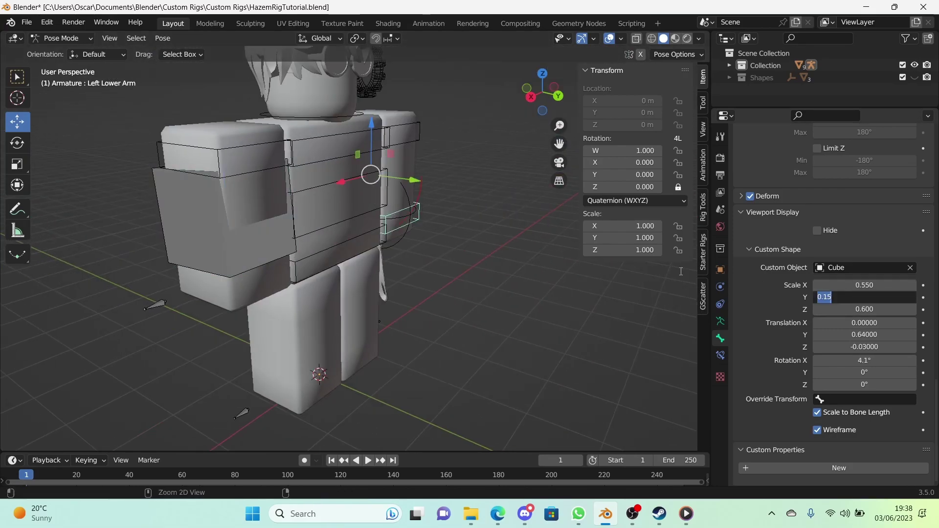
click(240, 240)
double_click(864, 296)
key(ctrl+v)
click(413, 213)
double_click(885, 310)
click(244, 228)
double_click(856, 310)
Offset the Right Lower Arm bone's cube shape by Y 0.64 and Z -0.03 to match the left bone
click(413, 213)
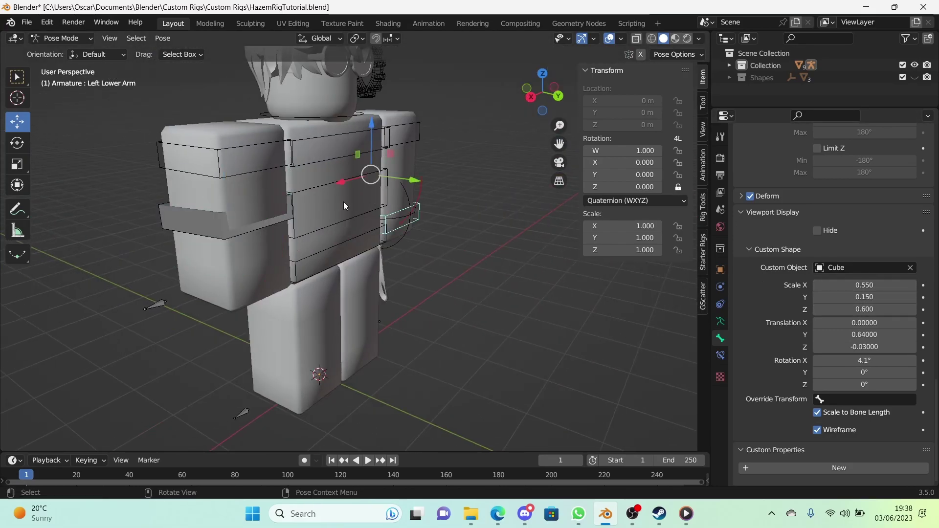
click(220, 228)
double_click(859, 346)
Copy the left bone's X rotation of 4.1° to the Right Lower Arm bone's cube shape and display it as wireframe
click(418, 215)
click(239, 279)
double_click(859, 360)
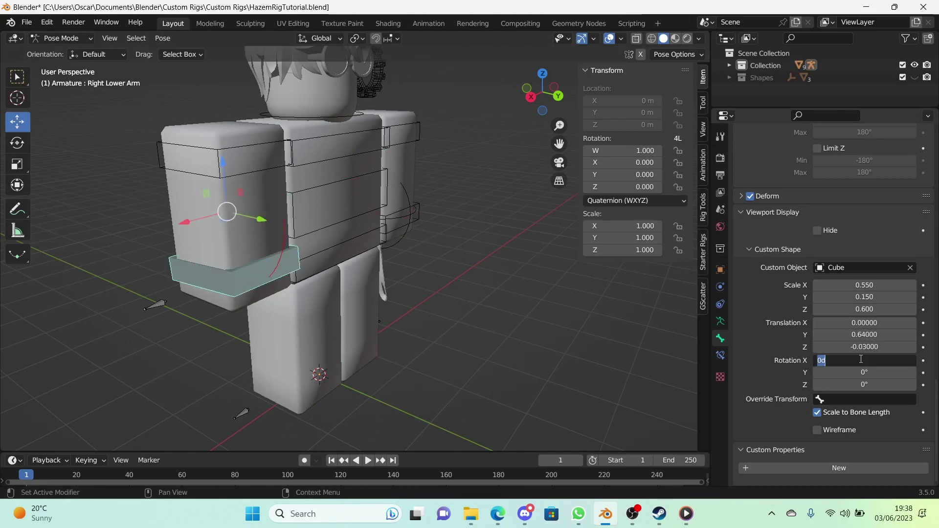
key(ctrl+v)
click(817, 429)
click(489, 342)
Assign Empty as the Right Arm IK bone's custom shape
middle_drag(470, 342, 494, 362)
key(shift+grave)
click(239, 307)
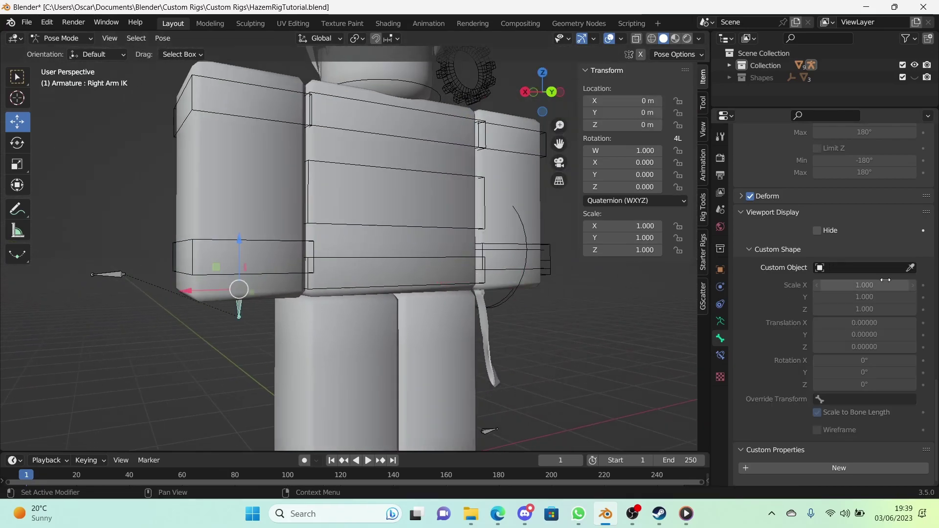
click(864, 268)
click(859, 263)
click(837, 265)
text(empt)
click(853, 286)
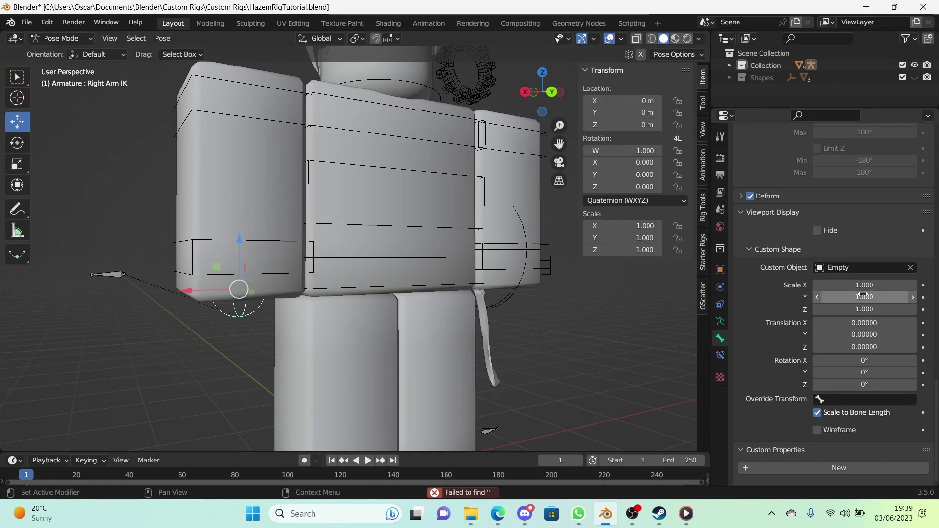
Scale the Right Arm IK bone's sphere shape to 2.7 on all axes and copy the left IK's Y translation of -0.38
drag(873, 285, 872, 309)
text(2.7)
key(Return)
click(513, 289)
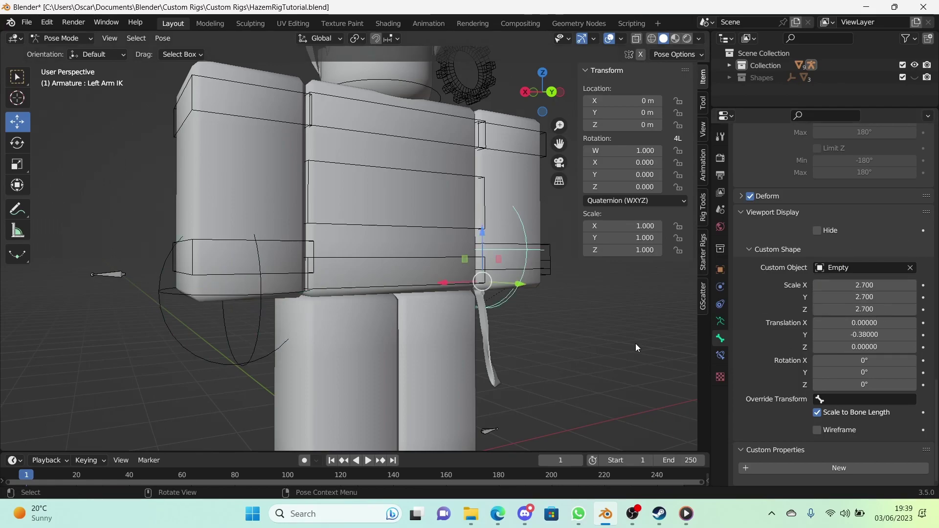
double_click(865, 334)
key(ctrl+c)
key(Return)
click(251, 362)
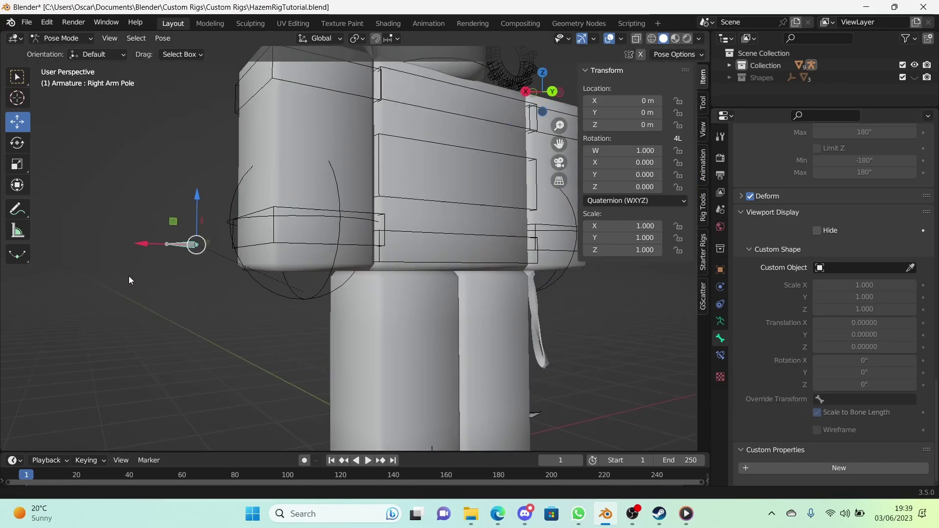
Assign Cube as the custom shape of the Right Arm Pole and Left Upper Leg bones
click(836, 268)
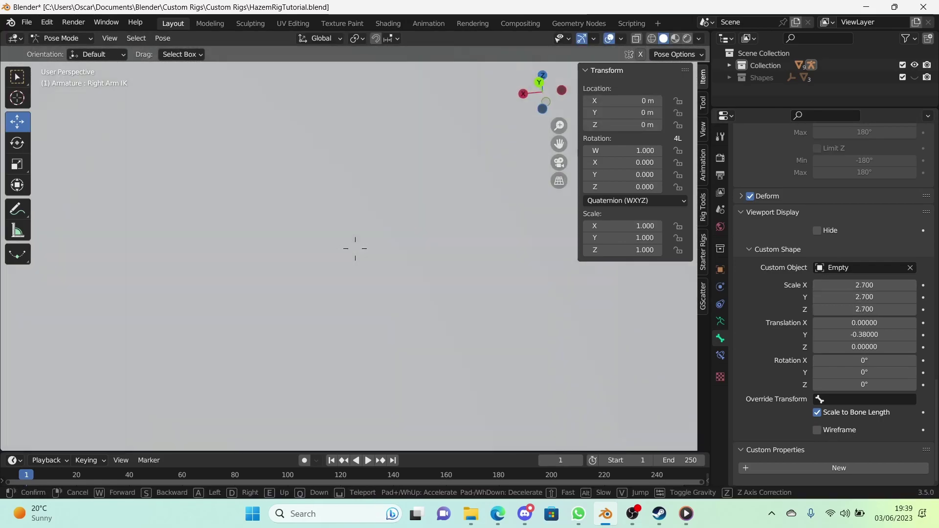
click(842, 268)
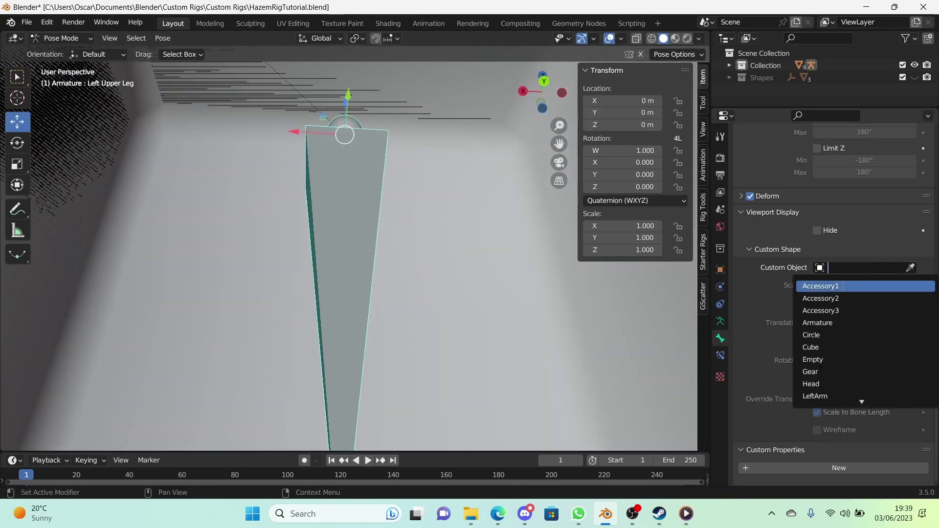
click(810, 347)
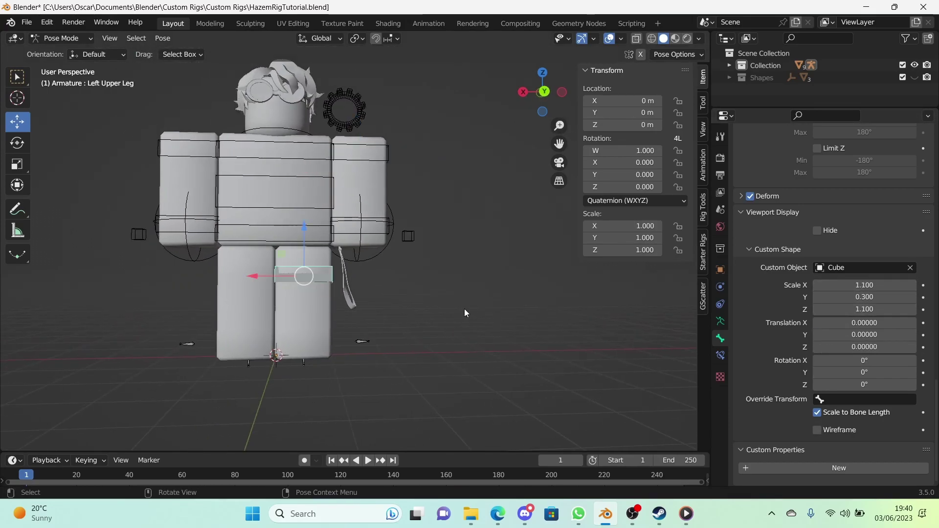
Try shifting the Left Upper Leg bone's cube shape along Z with a translation of -0.03
click(867, 347)
text(0.02)
key(Return)
click(848, 347)
text(-0.02)
key(Return)
Set the Left Upper Leg bone's cube shape translation to X -0.03, Y -0.22 and Z 0
click(848, 335)
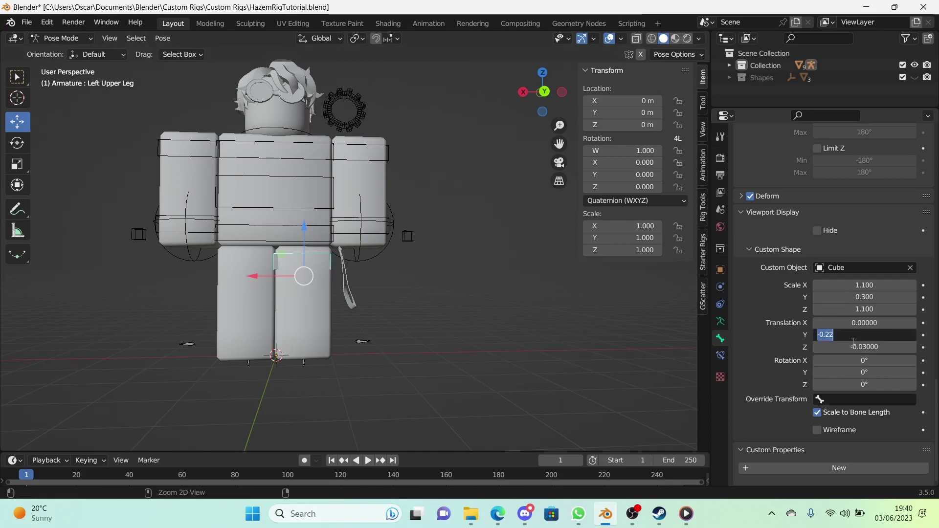
key(ctrl+c)
key(ctrl+v)
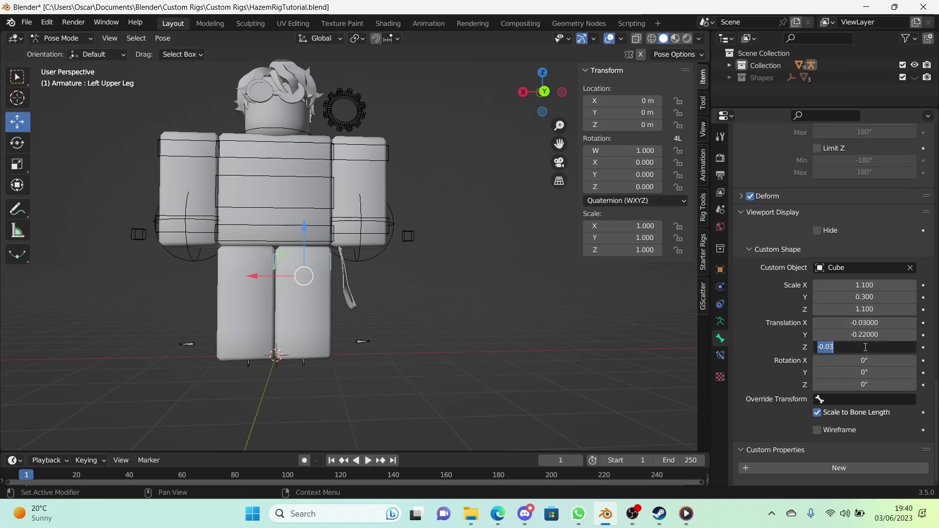
text(0)
key(Return)
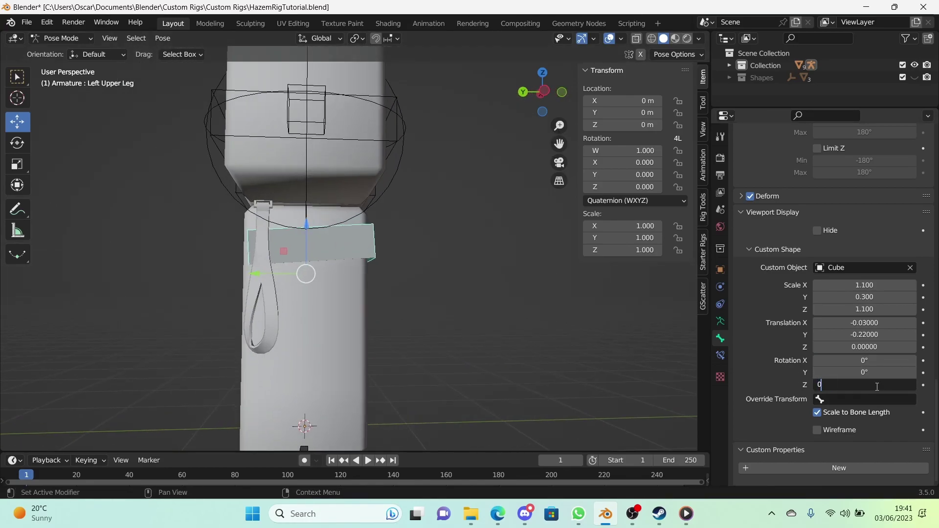
Reset the Y and Z rotation of the Left Upper Leg bone's cube shape to 0°
double_click(876, 376)
text(0)
double_click(872, 384)
text(0)
key(Return)
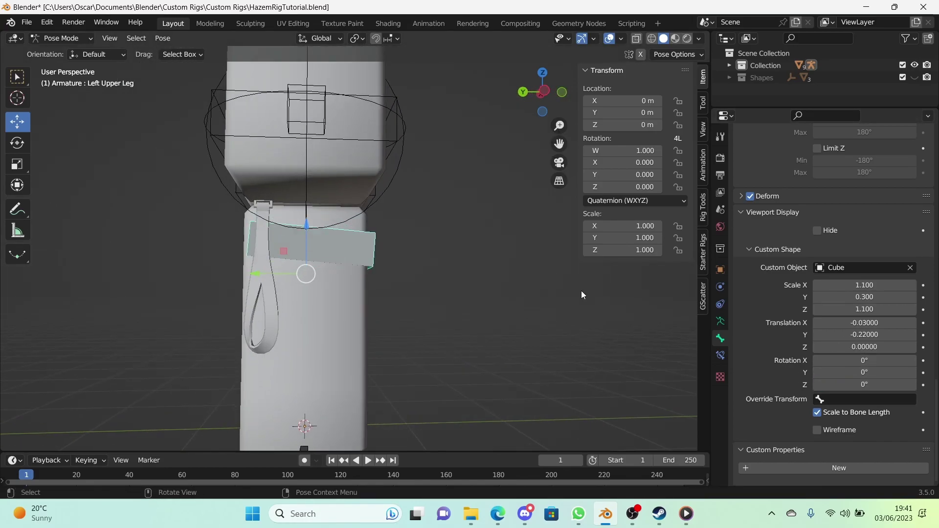
Set the Z rotation of the Left Upper Leg bone's cube shape to 4.5°
double_click(853, 385)
text(4.1)
key(Return)
middle_drag(552, 264, 626, 151)
click(543, 91)
shift+middle_drag(195, 271, 286, 272)
scroll(284, 272, up, 3)
drag(864, 384, 875, 385)
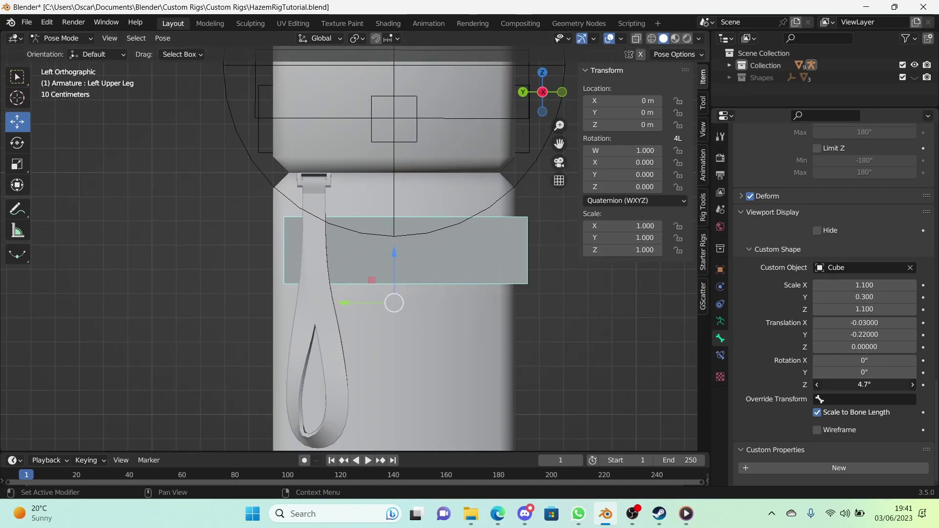
Set the Left Upper Leg cube shape's X translation to 0.02 and its X scale to 1.2
drag(880, 323, 887, 324)
drag(880, 285, 884, 285)
middle_drag(342, 252, 413, 256)
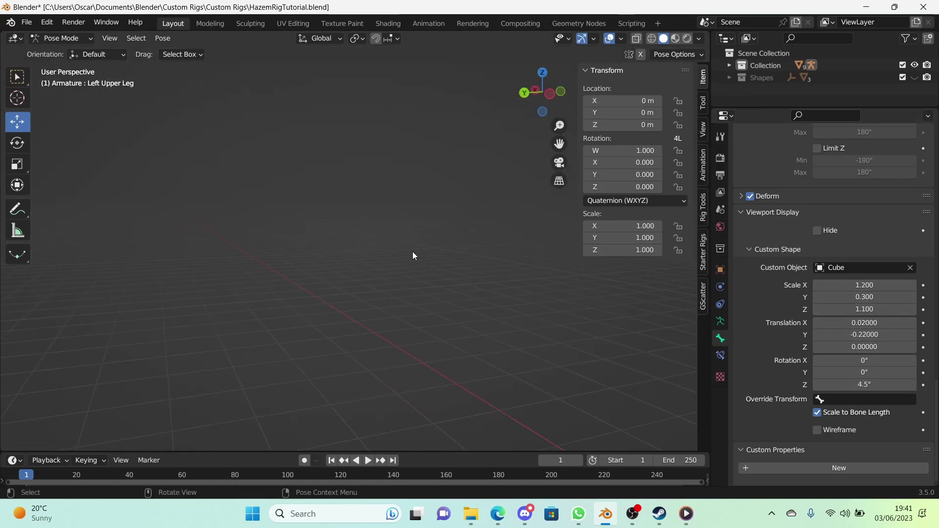
Display the Left Upper Leg bone's cube shape as wireframe
key(shift+grave)
key(s)
click(355, 249)
click(823, 429)
Assign Cube as the custom shape of the Left Lower Leg bone
key(shift+grave)
key(w)
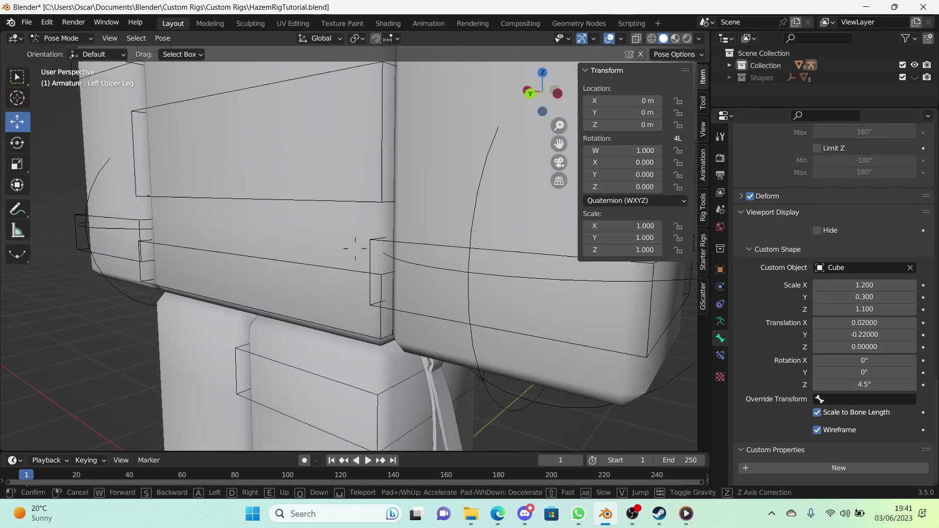
click(486, 327)
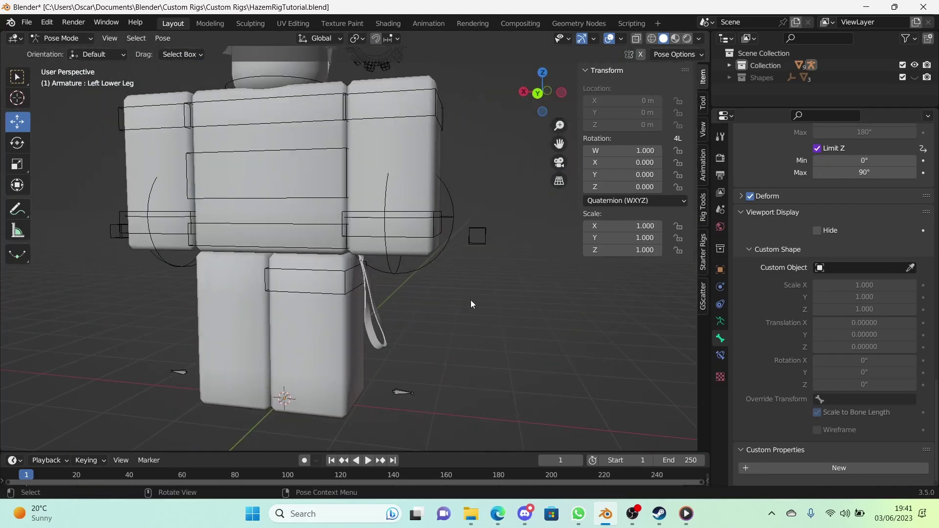
scroll(470, 301, up, 2)
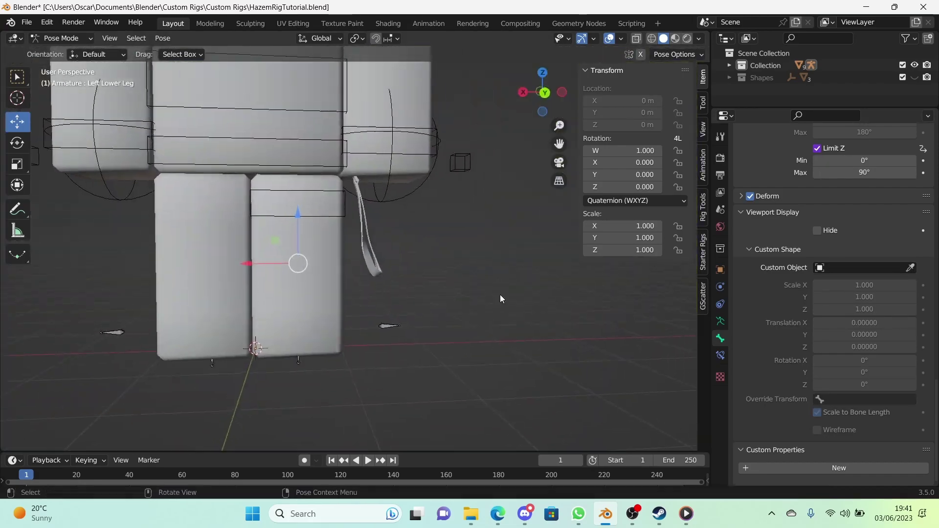
click(853, 269)
click(836, 347)
Scale the Left Lower Leg's cube shape to X 0.55, Y 0.15, Z 0.6 and translate it Y 0.54, Z -0.03
drag(854, 297, 830, 310)
drag(854, 297, 825, 297)
drag(853, 285, 839, 285)
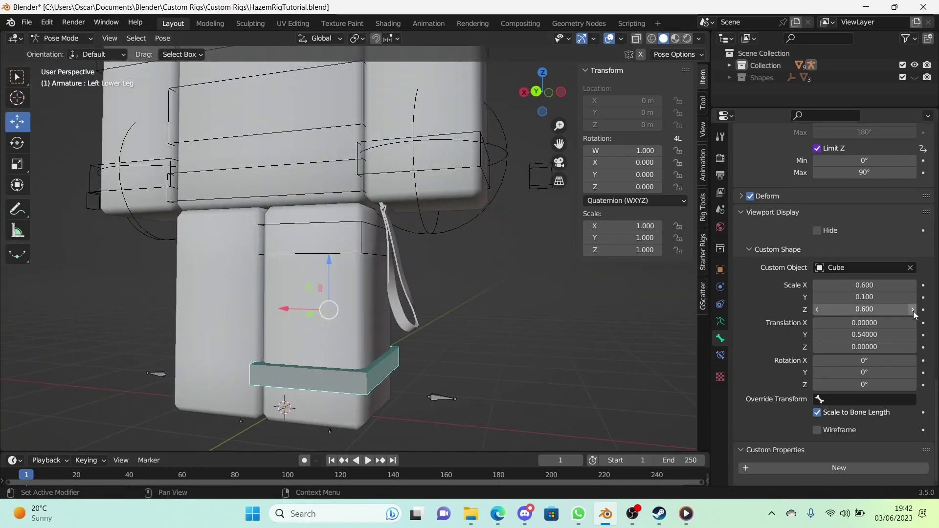
key(Return)
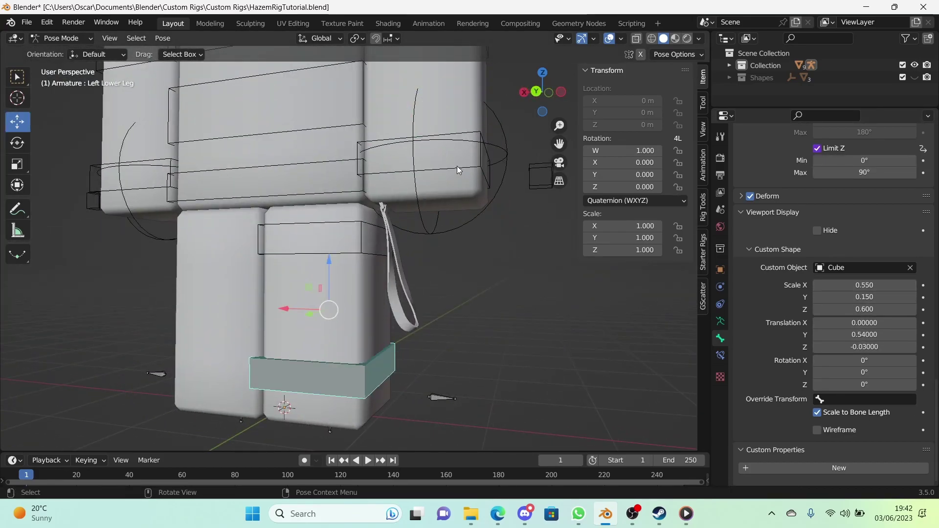
Set the Y translation of the Left Lower Leg's cube shape to 0.64, matching the Left Lower Arm's shape
click(458, 170)
click(289, 391)
drag(864, 335, 869, 335)
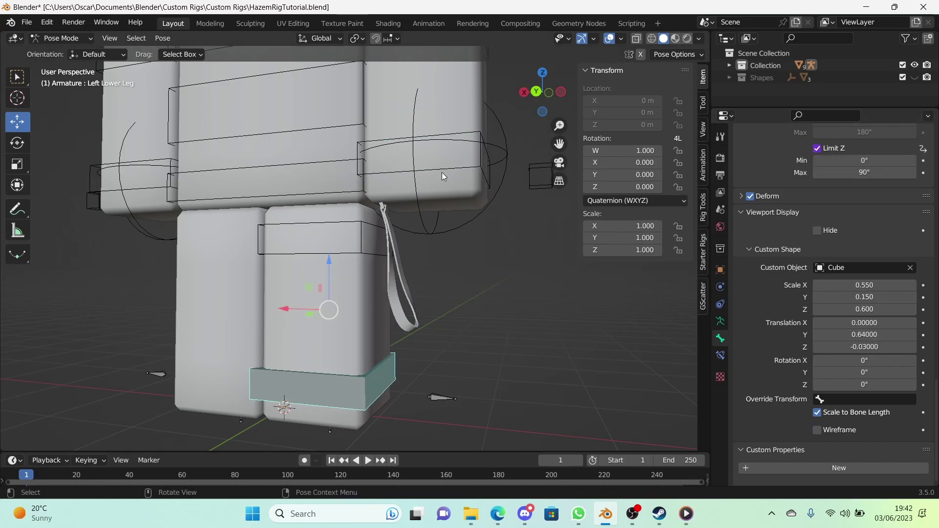
click(482, 167)
click(372, 391)
Set the Z rotation of the Left Lower Leg's cube shape to -2.25° so it sits level in side view
middle_drag(355, 375, 407, 333)
middle_drag(487, 294, 526, 193)
click(561, 93)
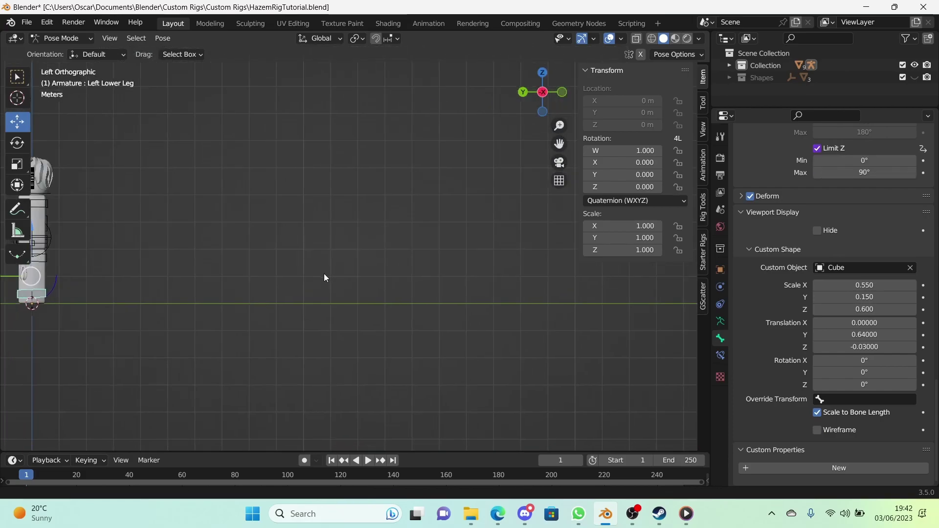
shift+middle_drag(324, 274, 421, 227)
scroll(418, 225, up, 3)
scroll(352, 191, up, 3)
shift+middle_drag(352, 191, 430, 327)
double_click(864, 384)
text(-2.25d)
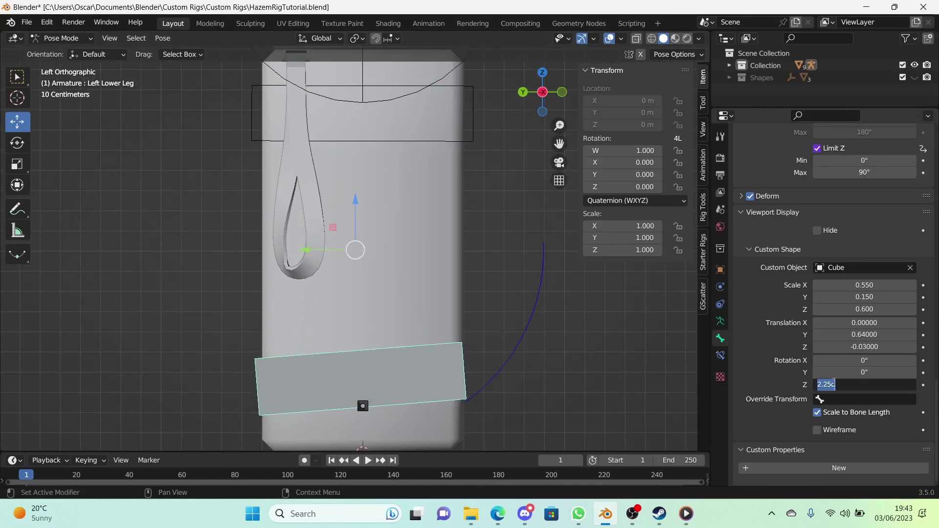
key(Return)
scroll(452, 329, down, 1)
shift+middle_drag(451, 330, 450, 259)
drag(864, 372, 866, 373)
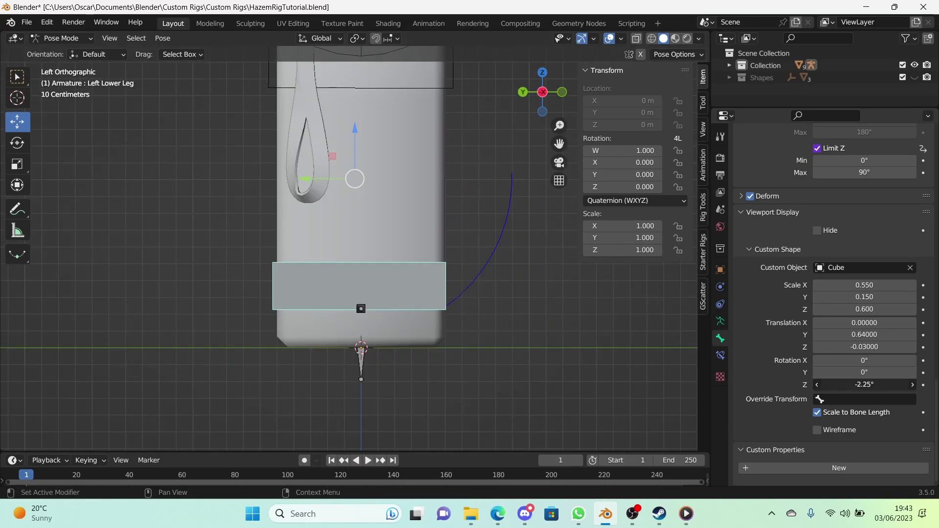
middle_drag(471, 342, 545, 355)
double_click(826, 385)
drag(820, 383, 812, 380)
key(BackSpace)
key(Return)
Display the Left Lower Leg bone's cube shape as wireframe and keep that bone selected
click(816, 430)
middle_drag(489, 343, 389, 262)
scroll(411, 342, up, 5)
click(373, 253)
scroll(373, 262, down, 5)
click(350, 270)
click(306, 373)
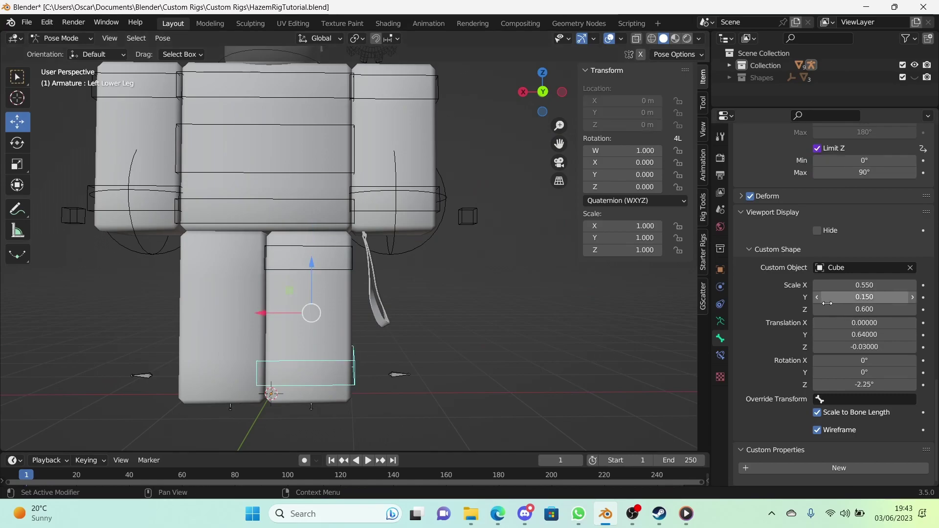
Try Z scales of 0.55 and 0.6 and an X translation of -0.03 on the Left Lower Leg's cube shape
double_click(854, 309)
text(0.55)
click(543, 91)
double_click(867, 310)
text(0.6)
key(Return)
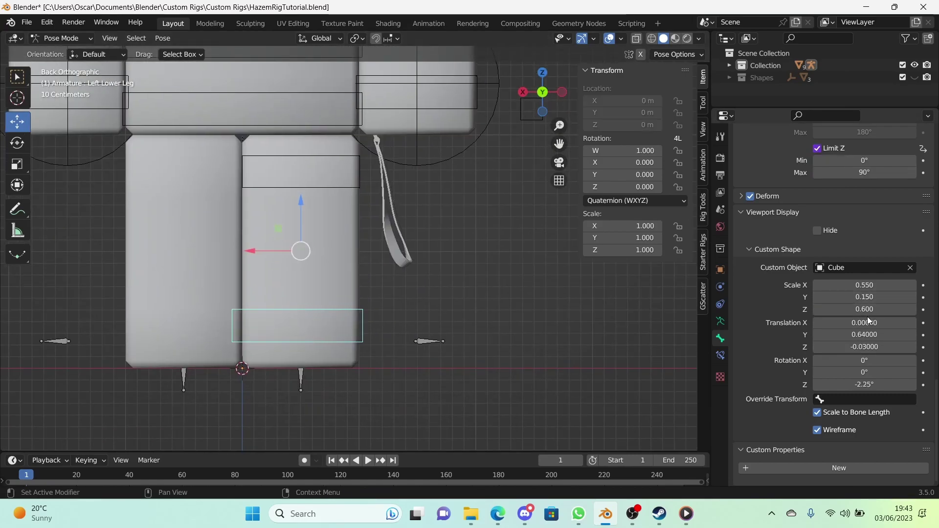
key(Return)
Examine the Left Lower Arm bone's custom shape and its settings for comparison with the Left Lower Leg
key(shift+grave)
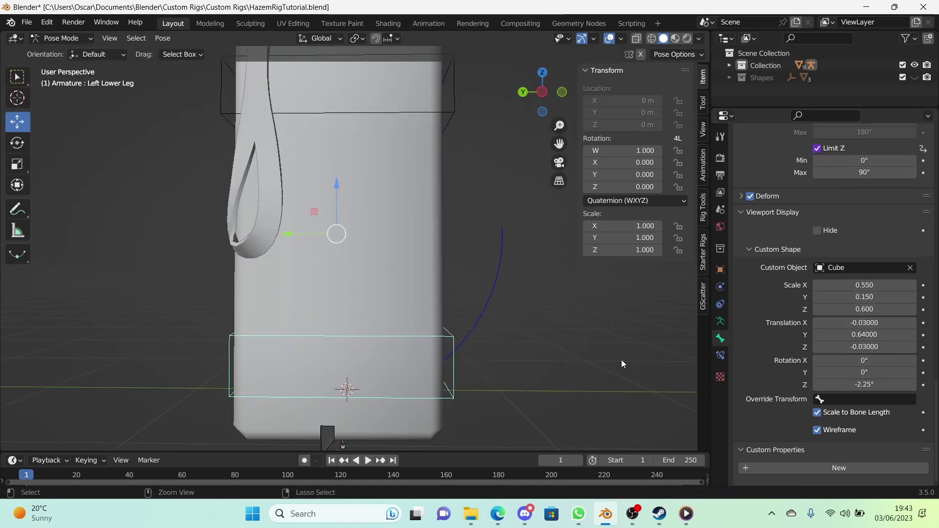
key(s)
click(355, 249)
click(496, 202)
click(499, 345)
key(shift+grave)
click(355, 249)
click(414, 380)
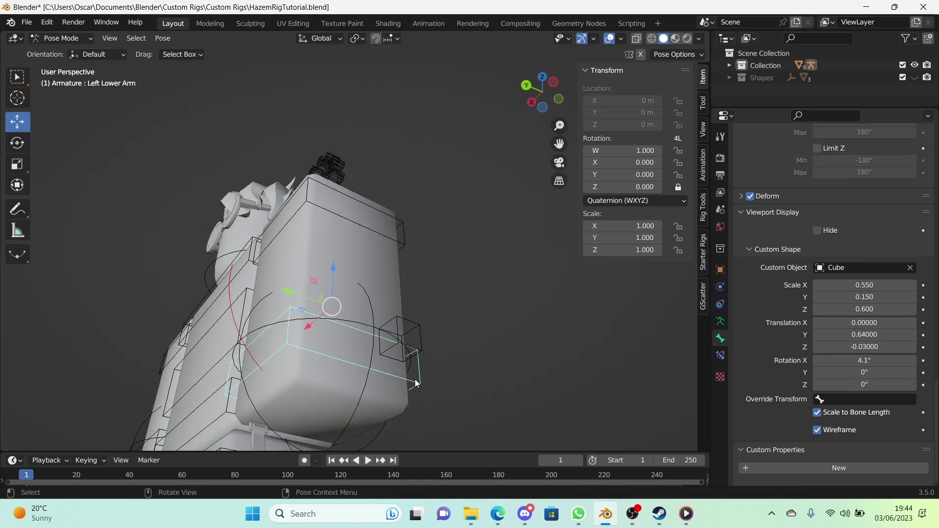
key(shift+grave)
key(a)
key(s)
click(355, 249)
Set the Z scale of the Left Lower Leg bone's cube shape to 0.55
click(449, 397)
double_click(864, 310)
text(0.55)
key(Return)
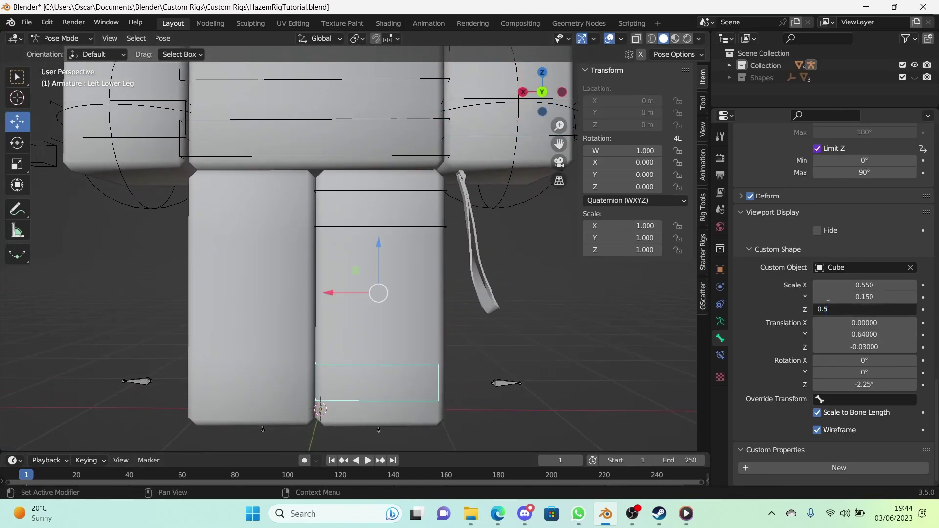
click(864, 347)
Assign Empty as the custom shape of the Left Leg IK bone
click(541, 92)
click(378, 421)
click(853, 268)
text(spher)
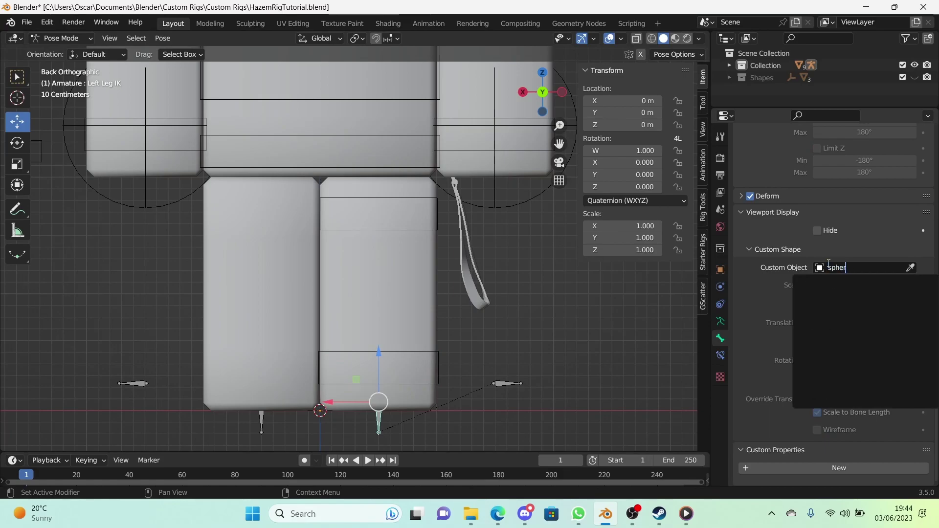
key(BackSpace)
key(BackSpace)
key(BackSpace)
key(BackSpace)
key(BackSpace)
click(879, 345)
Scale the Left Leg IK bone's custom shape to 2.7 on all three axes
drag(853, 285, 854, 309)
text(2.7)
key(Return)
shift+middle_drag(454, 325, 444, 283)
scroll(465, 339, down, 3)
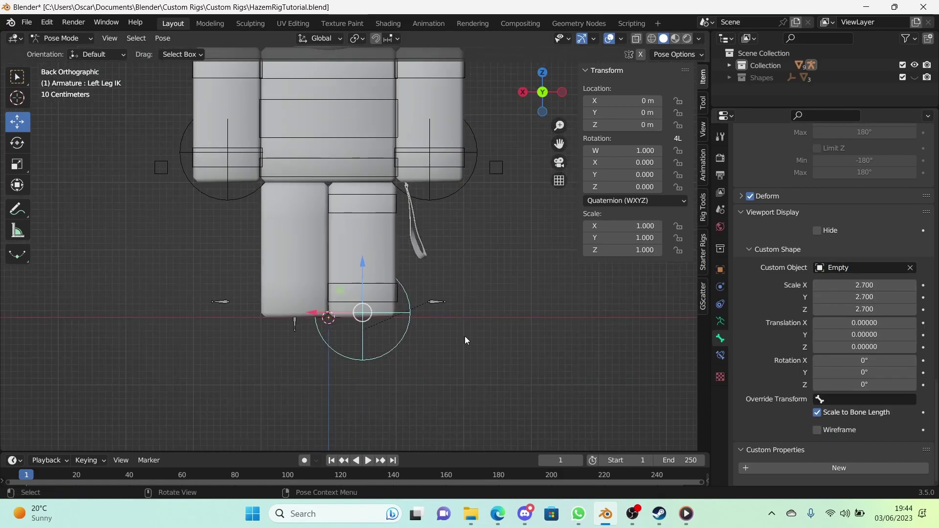
Set the Left Leg IK shape's Y translation to -0.44 and test the bone's movement without keeping it
middle_drag(465, 338, 404, 328)
drag(864, 334, 842, 335)
middle_drag(543, 376, 360, 342)
key(g)
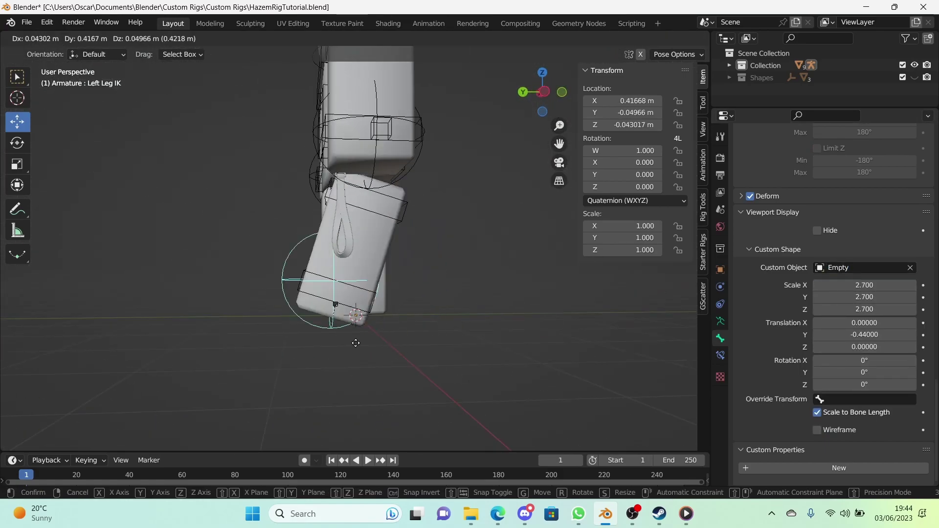
right_click(337, 310)
Select the Left Leg Pole bone and collapse its Inverse Kinematics and Deform settings to reach the custom shape options
click(424, 318)
middle_drag(424, 317, 483, 323)
click(429, 296)
click(431, 302)
click(782, 249)
click(785, 381)
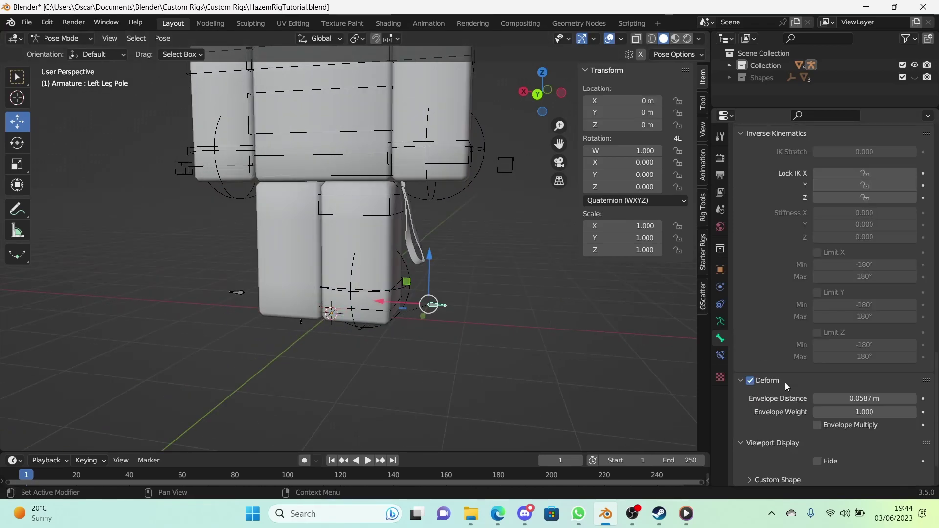
scroll(784, 383, down, 5)
scroll(782, 384, up, 2)
click(434, 305)
scroll(843, 412, up, 6)
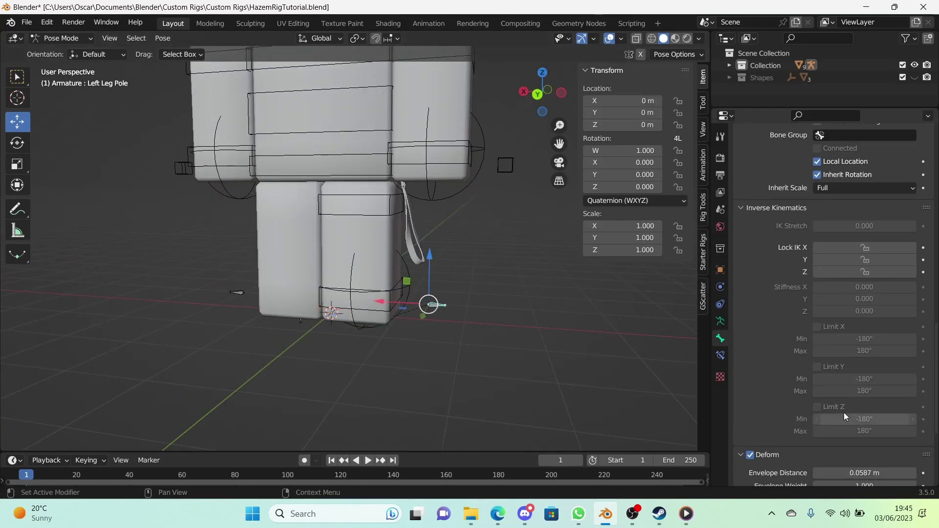
click(816, 212)
click(817, 299)
click(817, 394)
click(814, 434)
click(814, 471)
scroll(831, 391, down, 10)
Assign Cube as the Left Leg Pole bone's custom shape, scaled to 0.4 on all axes and shown as wireframe
click(850, 269)
click(848, 306)
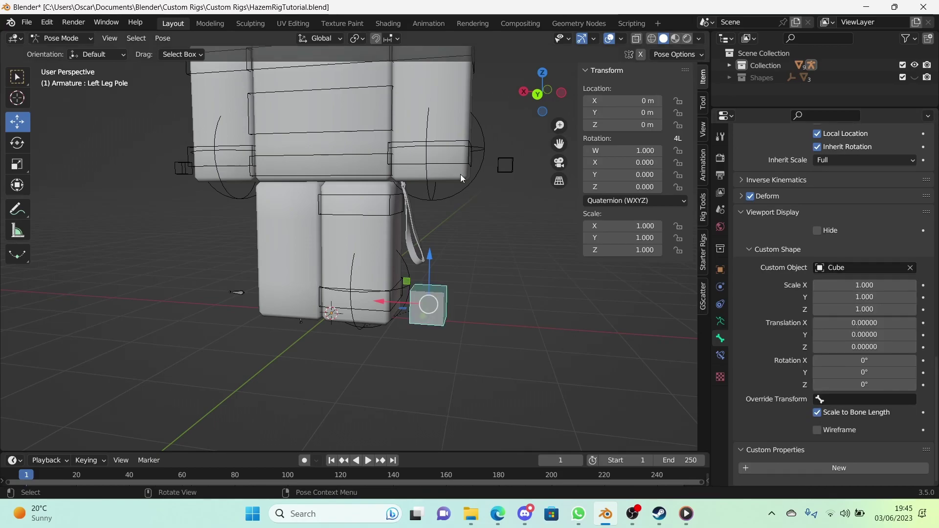
click(429, 307)
drag(849, 285, 856, 309)
text(.r)
key(Return)
text(.4)
key(Return)
Give the Right Leg Pole bone a Cube custom shape scaled to 0.4 on all axes and shown as wireframe
click(232, 299)
click(855, 267)
text(c)
click(852, 285)
text(.4)
key(Return)
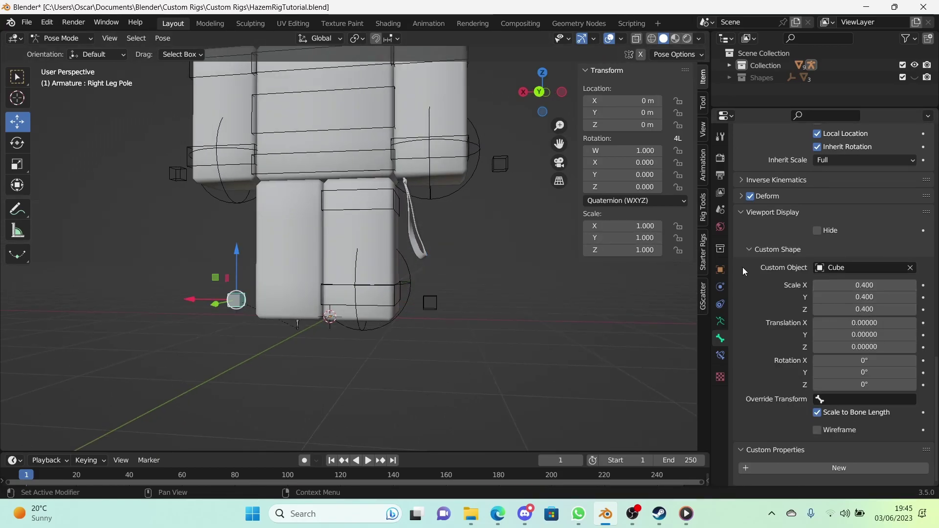
click(816, 429)
Assign Empty as the Right Leg IK bone's custom shape, scaled to 2.7 on all axes like the Left Leg IK
middle_drag(566, 369, 599, 367)
key(shift+grave)
key(w)
click(355, 248)
key(shift+grave)
key(s)
click(355, 247)
click(465, 310)
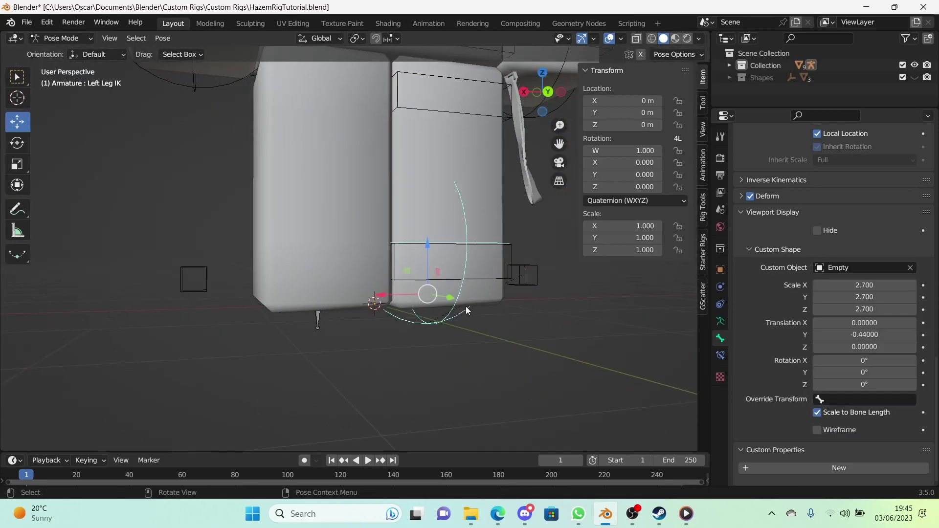
click(316, 317)
click(856, 268)
click(827, 280)
drag(865, 285, 867, 308)
text(2.7)
Set the Right Leg IK shape's Y translation to -0.44, matching the Left Leg IK bone
click(455, 321)
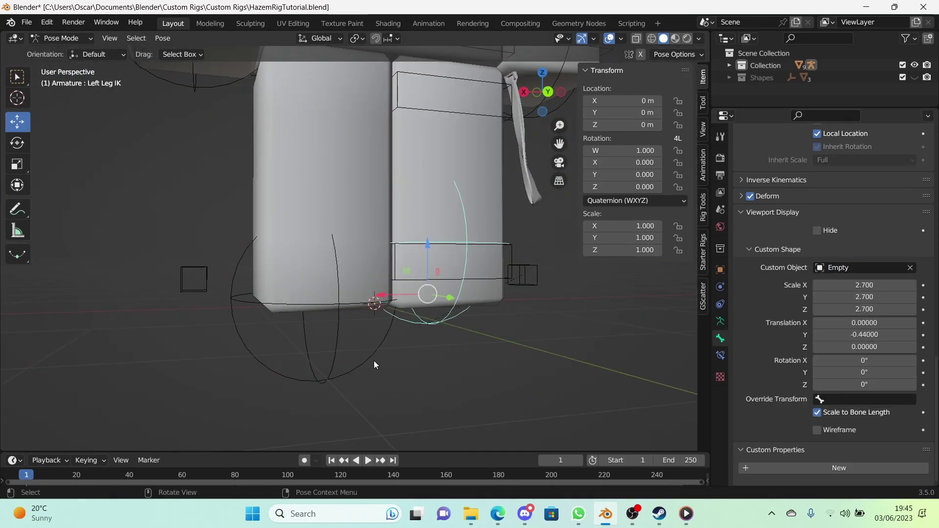
click(375, 362)
double_click(854, 335)
text(-.44)
Assign Cube as the Right Upper Leg bone's custom shape
key(shift+grave)
key(w)
click(355, 248)
click(338, 245)
key(shift+grave)
key(s)
click(355, 248)
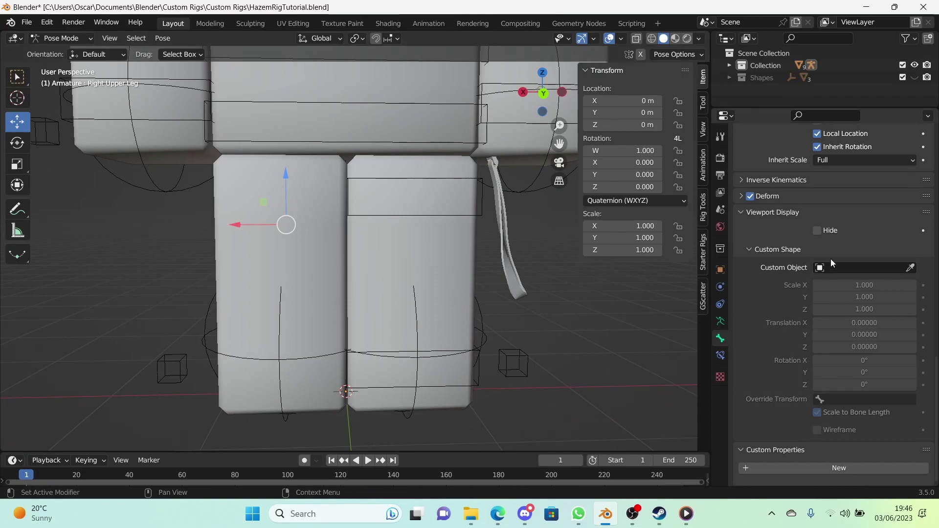
click(841, 268)
click(810, 347)
Scale the Right Upper Leg's Cube shape to 1.2 on X, 0.3 on Y and 1.1 on Z, matching the Left Upper Leg
drag(865, 285, 875, 309)
drag(864, 308, 826, 297)
key(ctrl+z)
click(430, 215)
double_click(851, 297)
key(Escape)
click(343, 240)
double_click(850, 297)
text(0.3)
key(Return)
click(391, 216)
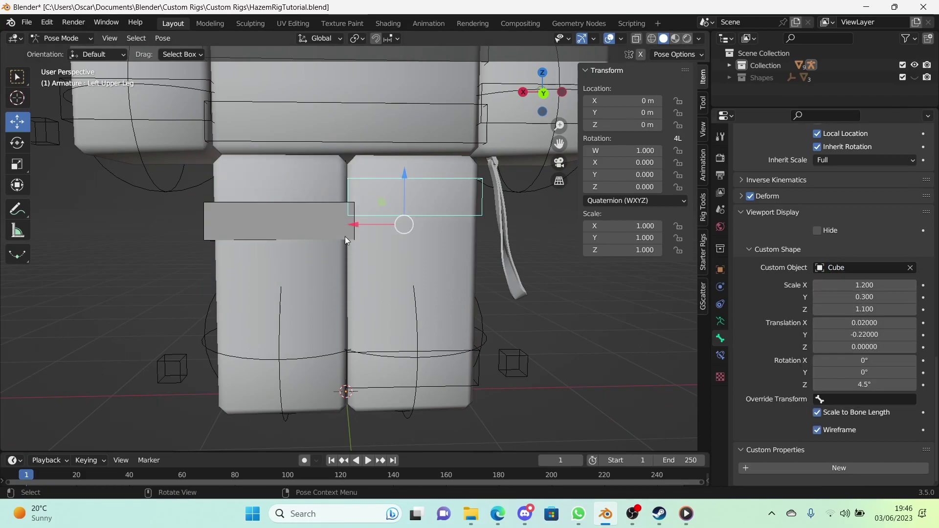
click(328, 229)
double_click(851, 309)
text(1.1)
Set the Right Upper Leg shape's Y translation to -0.22, matching the Left Upper Leg
click(477, 214)
double_click(850, 335)
click(333, 227)
double_click(851, 335)
text(-0.22)
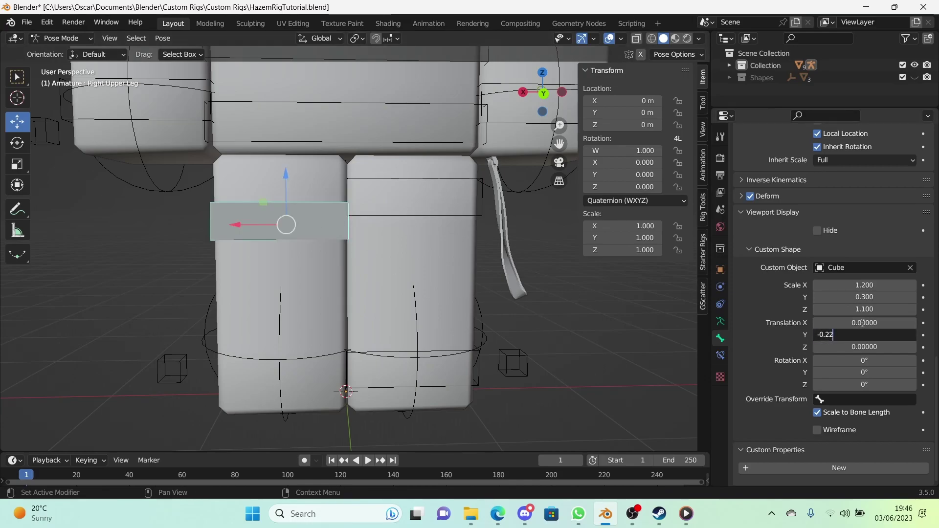
Set the Right Upper Leg shape's X translation to 0.02 and Z rotation to -4.5°, shown as wireframe
click(332, 228)
double_click(851, 385)
text(4.5)
double_click(851, 385)
text(-4.5)
key(Return)
click(570, 381)
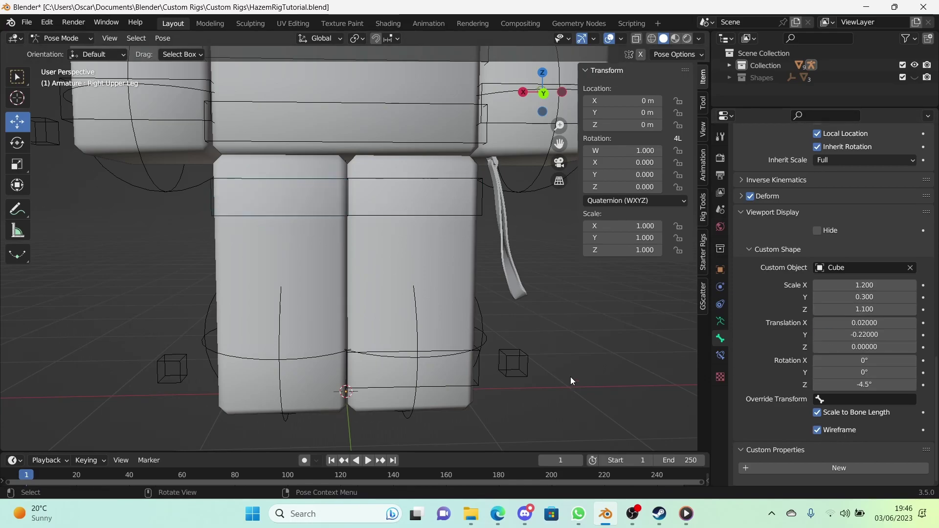
Assign Cube as the Right Lower Leg bone's custom shape, scaled to 0.6 on X and Z and 0.2 on Y
key(shift+grave)
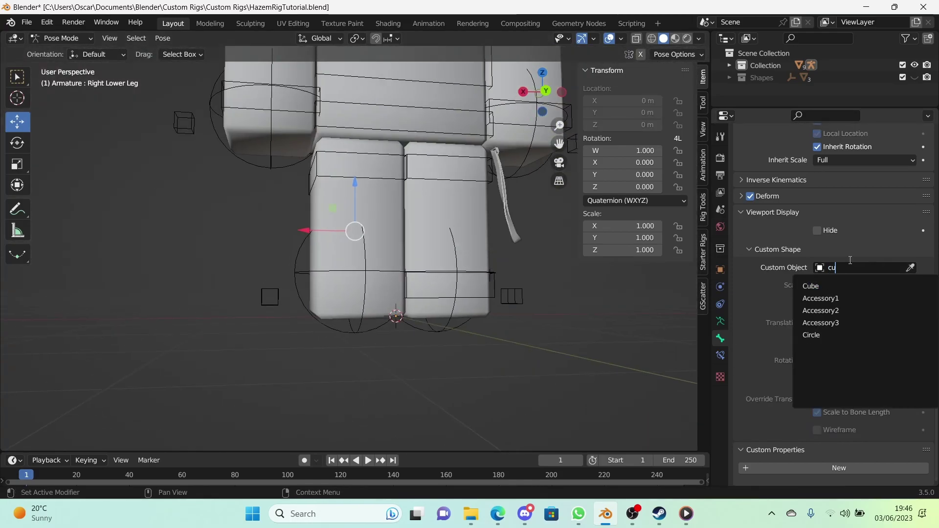
click(750, 285)
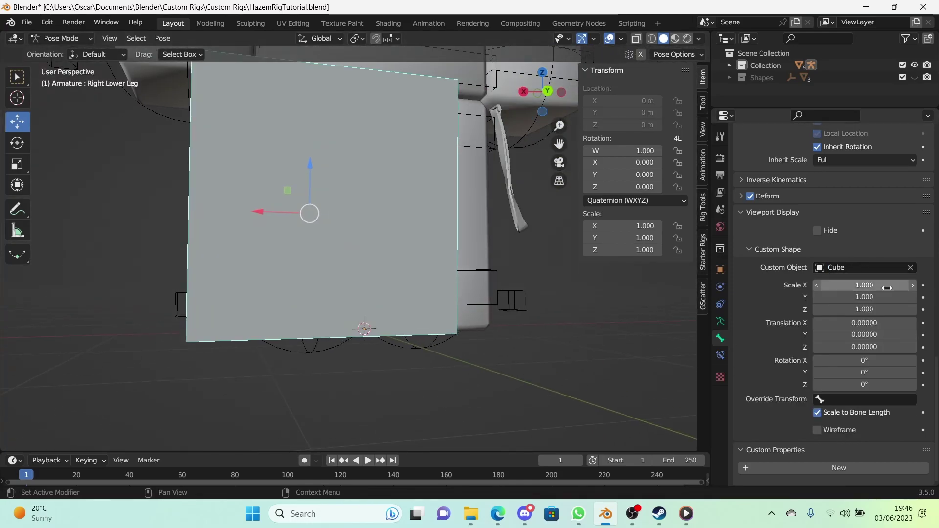
text(0.6)
key(Return)
drag(864, 285, 844, 297)
drag(864, 335, 895, 334)
Set the Right Lower Leg shape's Y translation to 0.64 and Z rotation to -2.25°, matching the Left Lower Leg
click(454, 305)
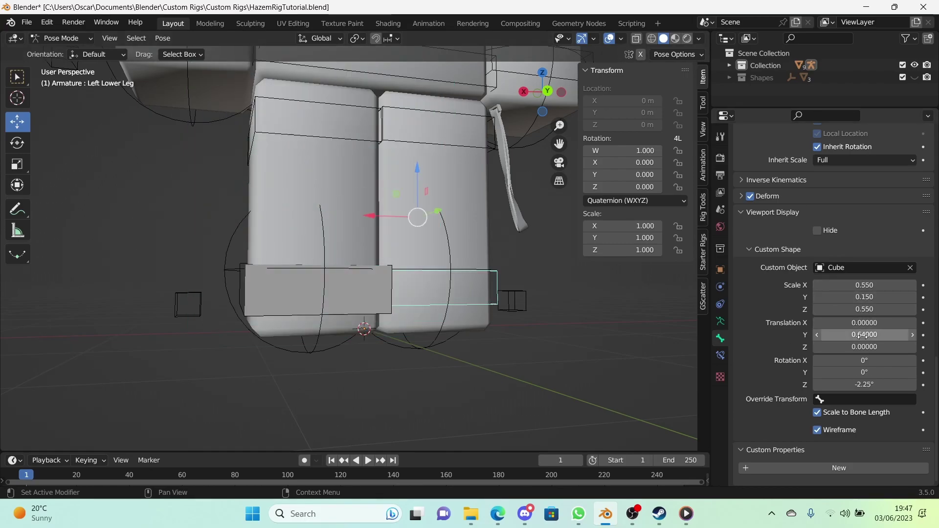
click(323, 293)
double_click(864, 335)
text(0.64)
double_click(870, 384)
text(-2.25)
key(Return)
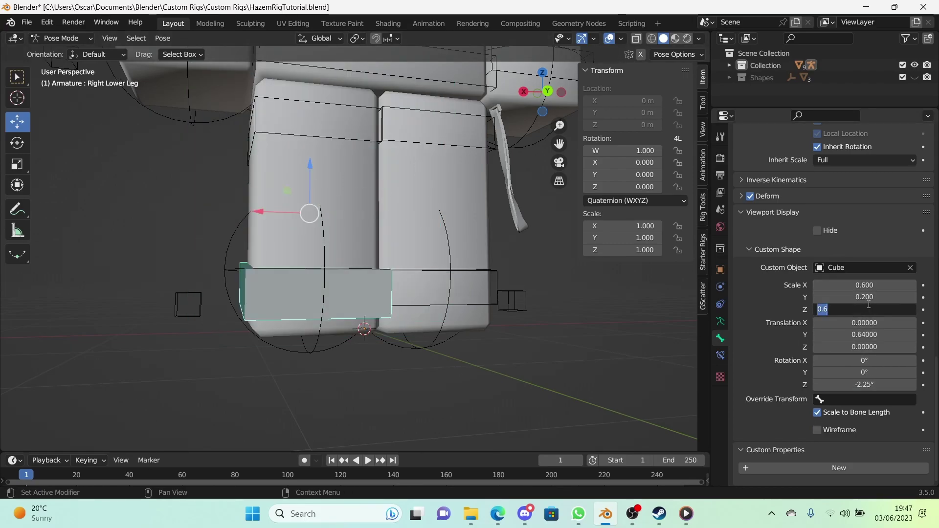
Rescale the Right Lower Leg shape to 0.55 on X and Z and 0.15 on Y, shown as wireframe
text(0.55)
key(Return)
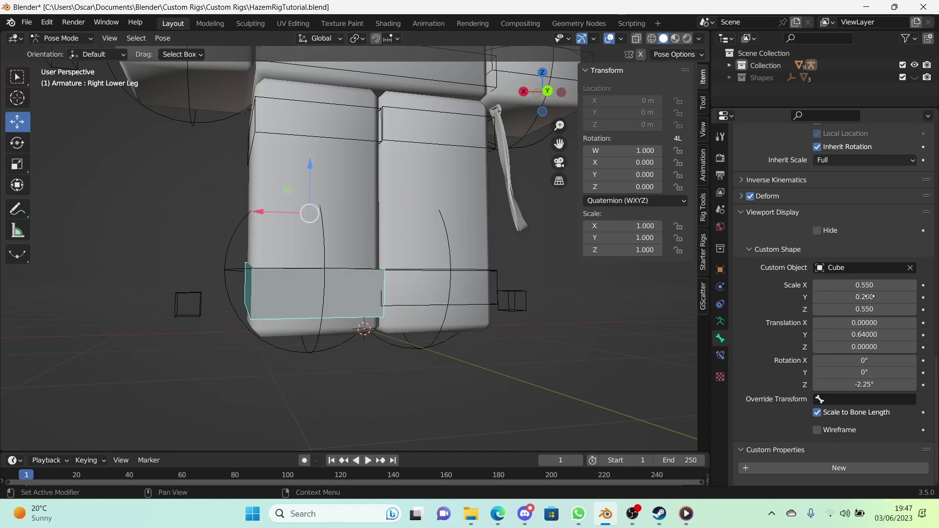
double_click(869, 296)
text(0.15)
key(Return)
key(Return)
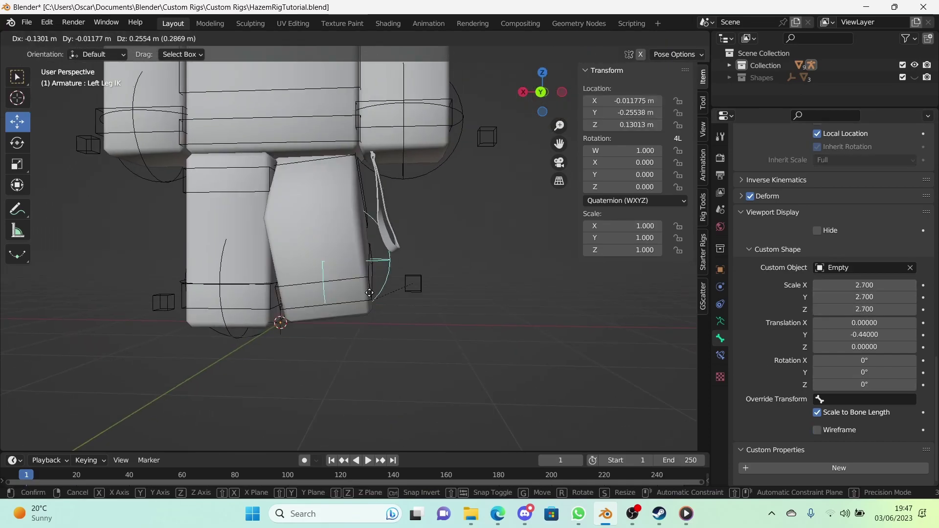
Examine the control shapes across the whole rig in Pose Mode
key(Tab)
key(ctrl+Tab)
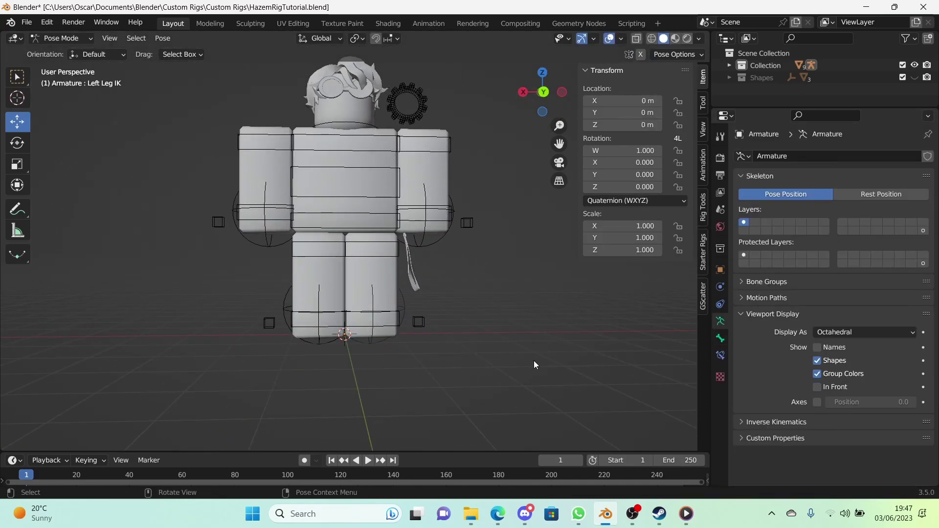
scroll(444, 336, up, 2)
scroll(444, 336, down, 1)
mouse_move(444, 330)
middle_down()
mouse_move(411, 321)
mouse_move(412, 348)
mouse_move(447, 328)
middle_up()
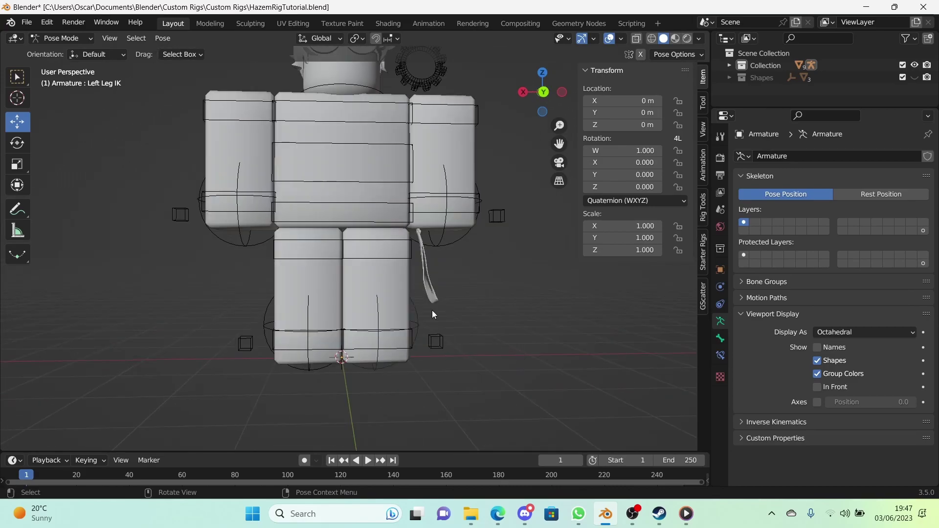
scroll(433, 313, down, 2)
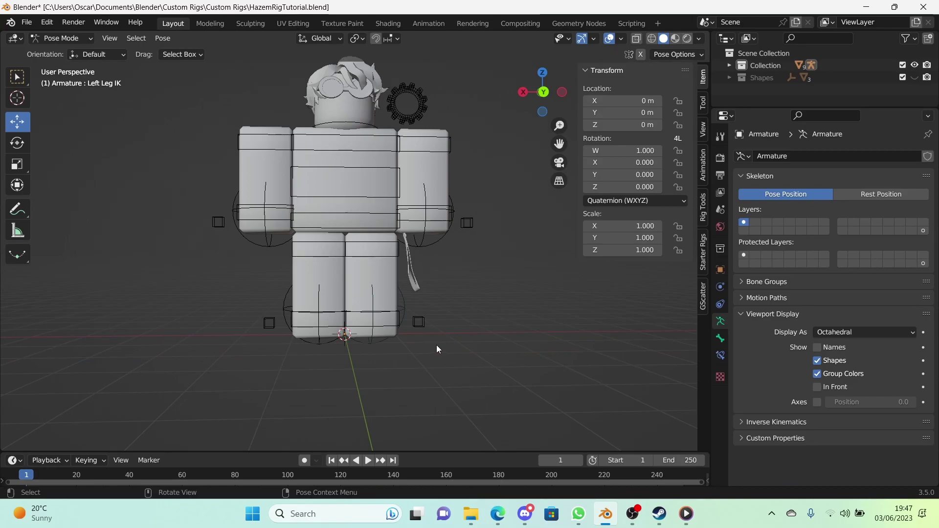
scroll(421, 319, up, 3)
scroll(421, 319, down, 2)
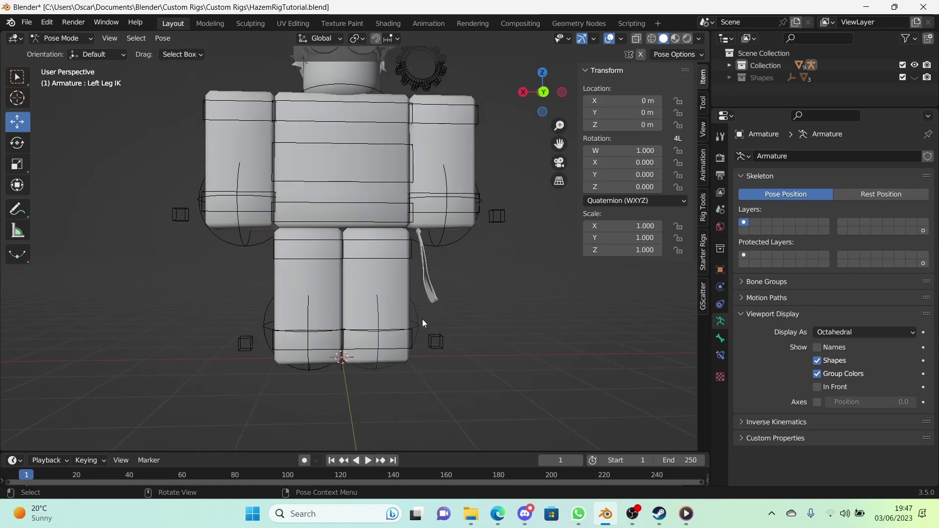
middle_drag(421, 319, 414, 352)
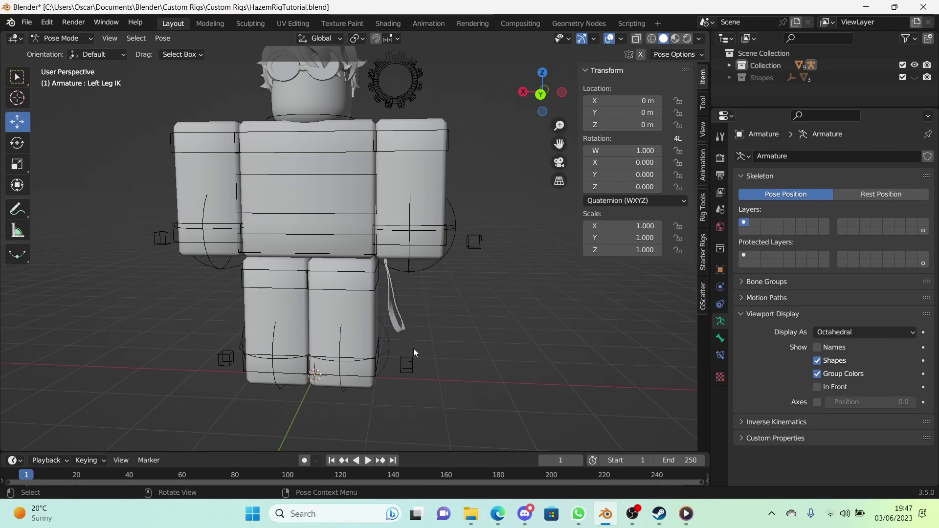
Try moving the left arm's IK and pole controls
click(448, 254)
key(g)
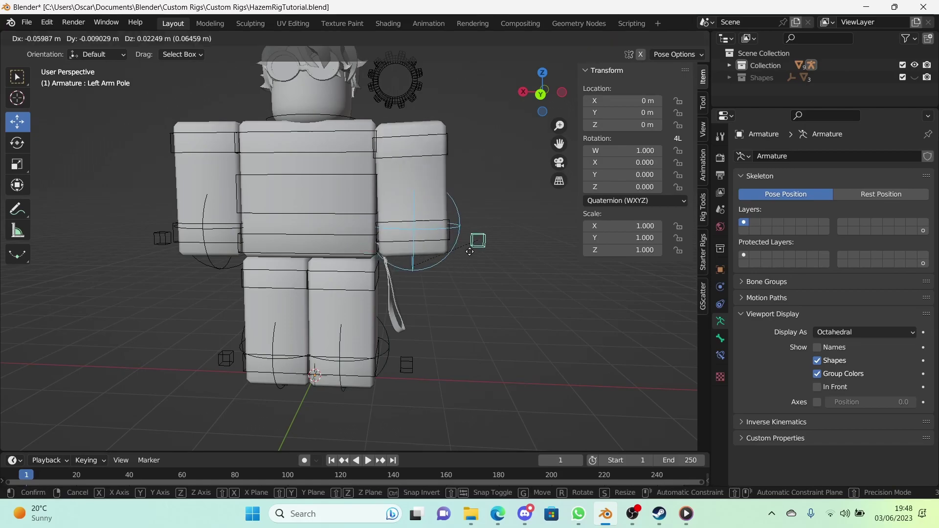
key(Escape)
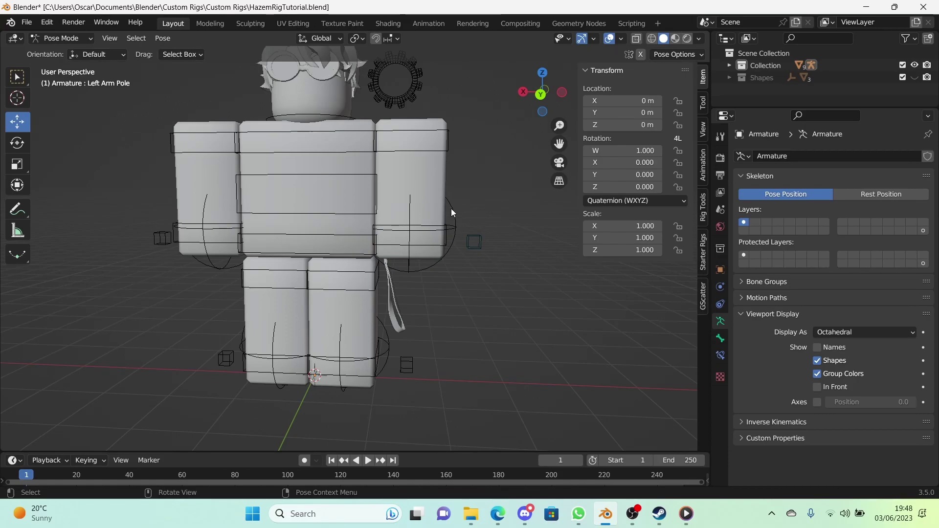
Copy the Settings bone's Left Arm IK property as a new driver
scroll(361, 107, down, 2)
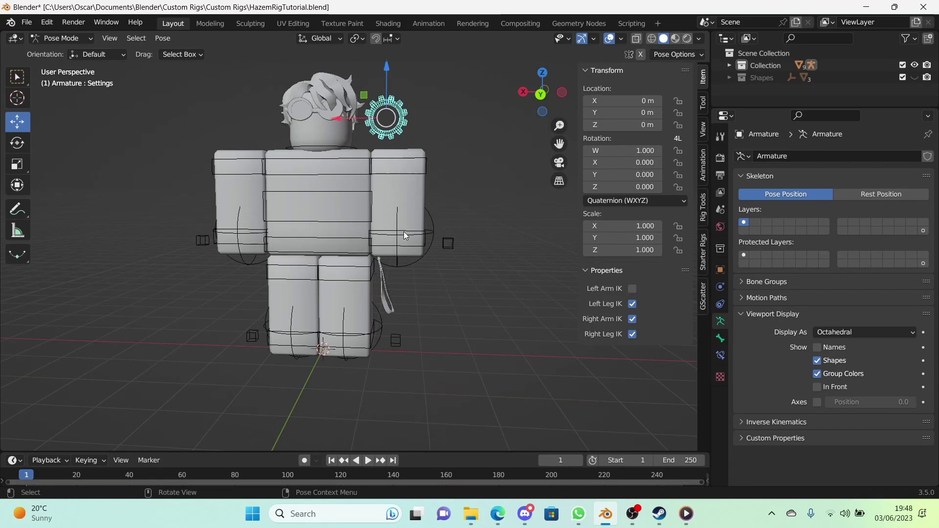
right_click(632, 286)
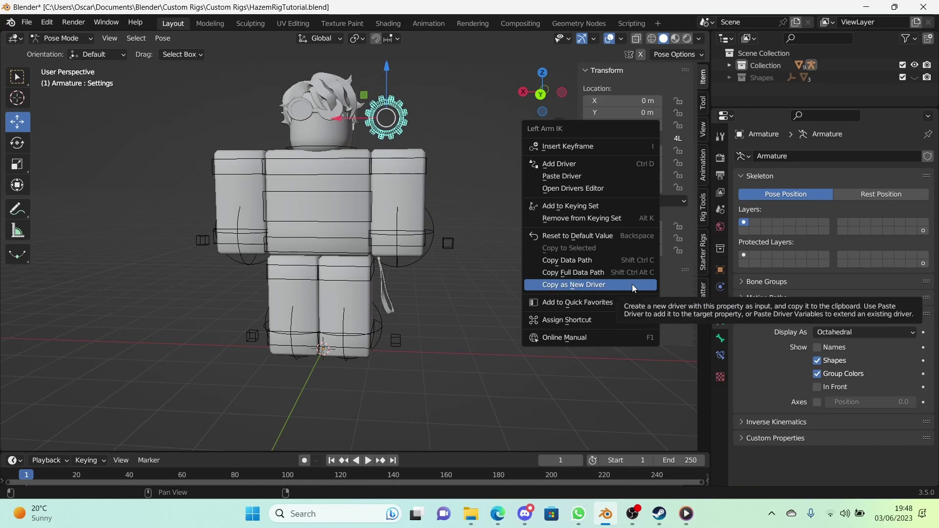
click(630, 283)
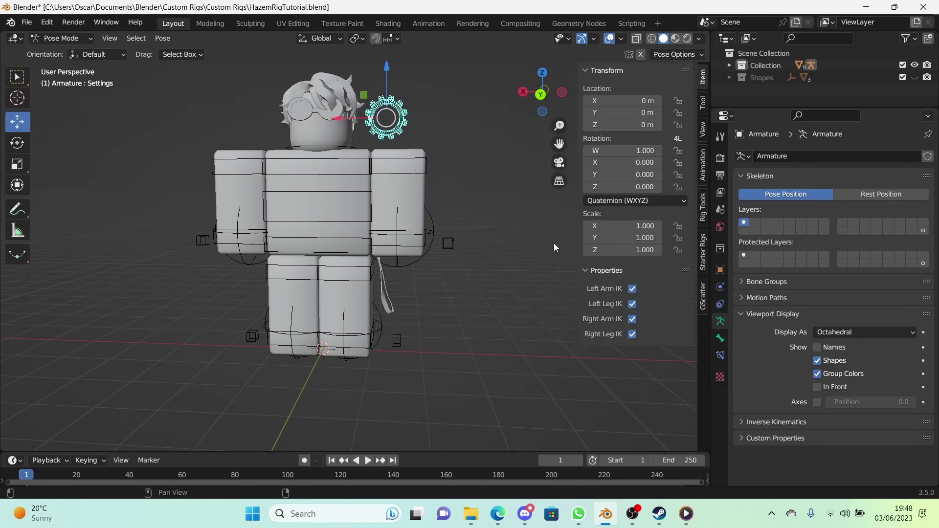
Paste the copied driver onto the Left Upper Arm bone's viewport Hide property
scroll(473, 247, up, 3)
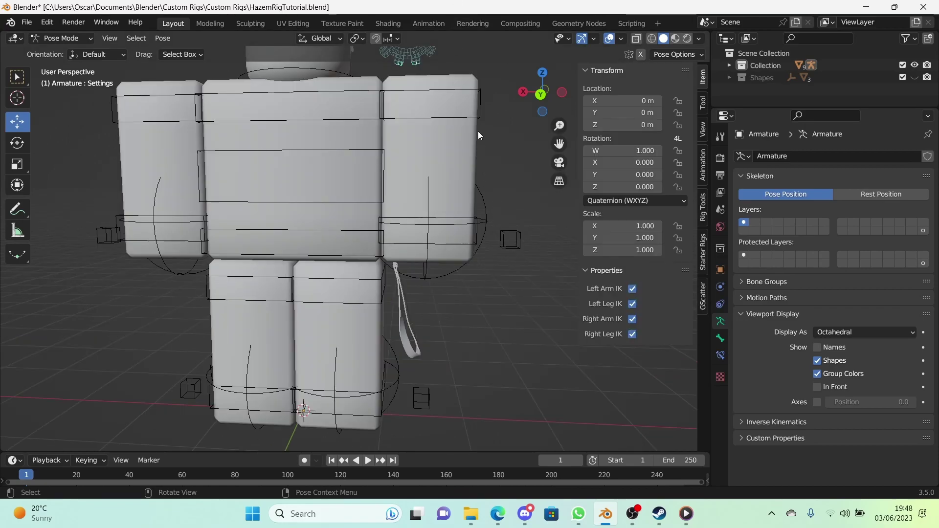
click(479, 116)
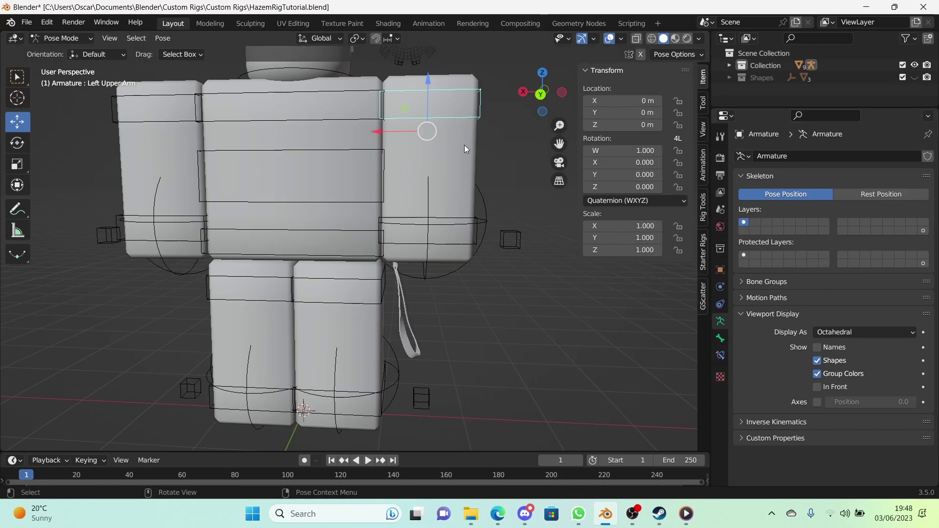
click(722, 339)
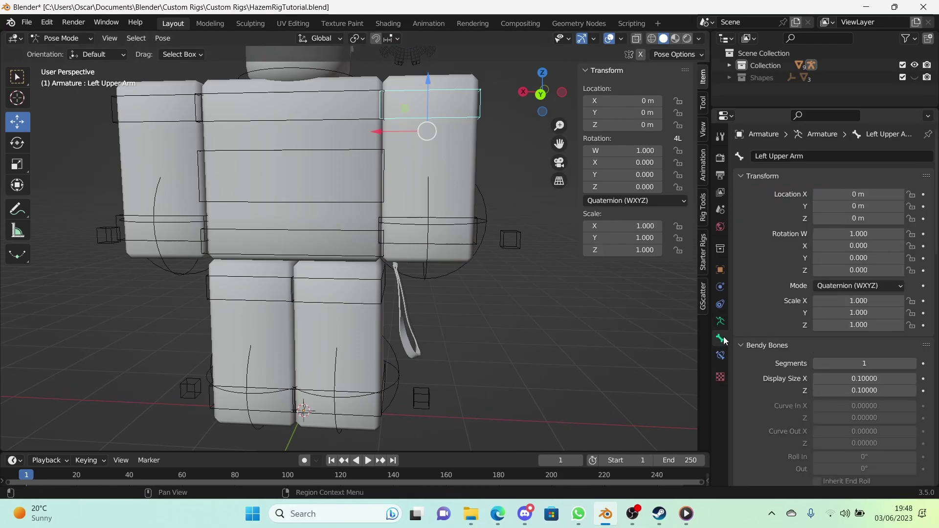
scroll(780, 356, down, 10)
scroll(779, 363, down, 6)
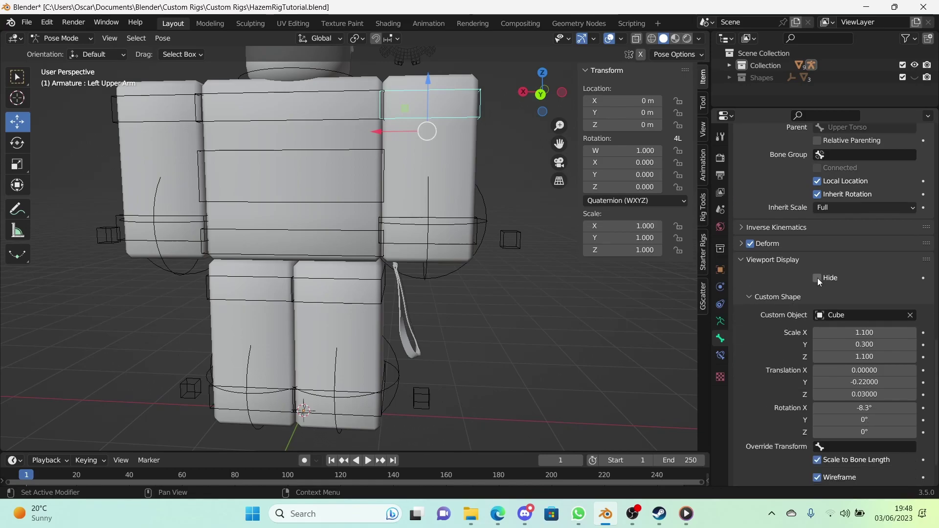
right_click(817, 278)
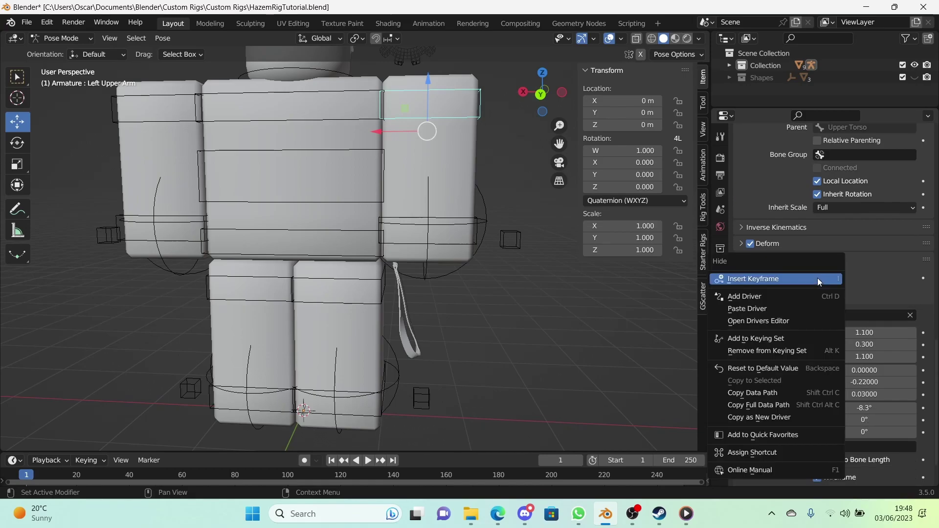
click(810, 309)
Paste the driver onto the Left Lower Arm's Hide property, and turn off Left Arm IK on the Settings bone
click(451, 239)
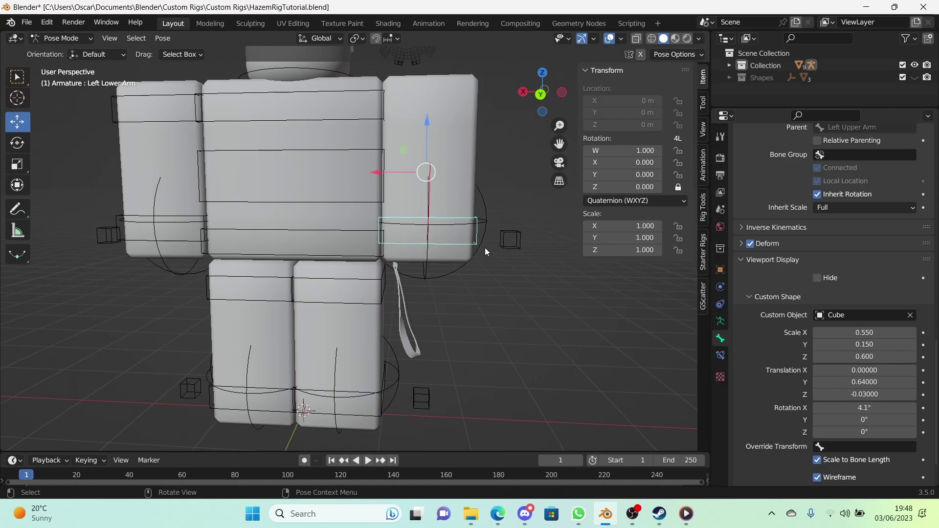
right_click(821, 278)
scroll(465, 259, down, 2)
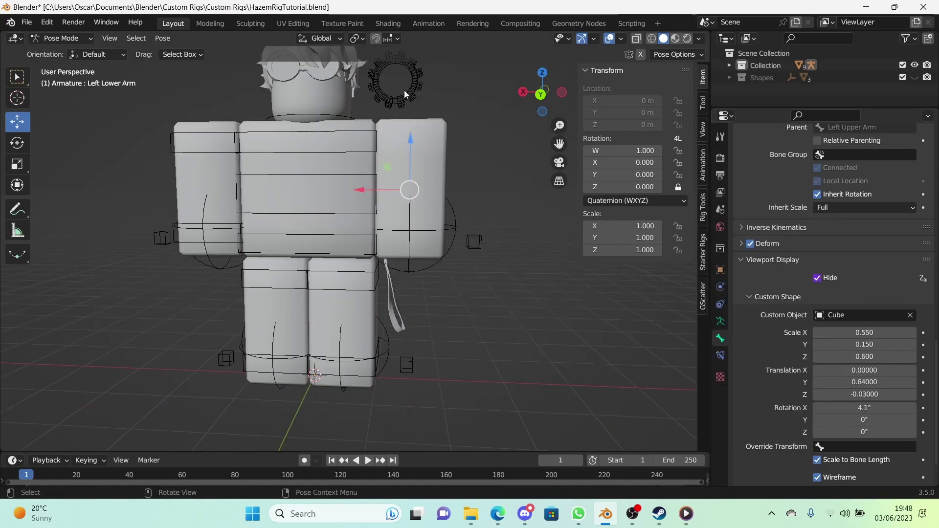
click(404, 90)
click(632, 289)
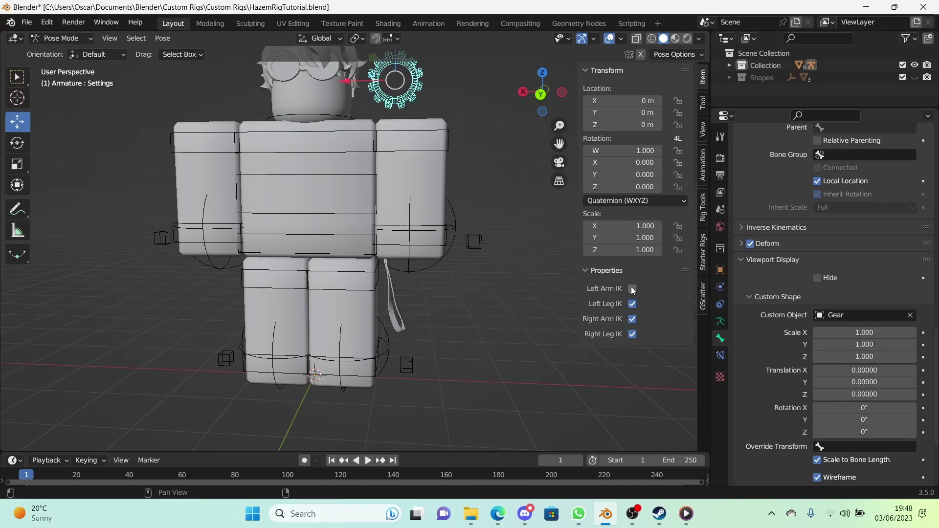
Paste the copied driver onto the Left Arm IK bone's Hide property
click(464, 279)
right_click(829, 274)
click(828, 273)
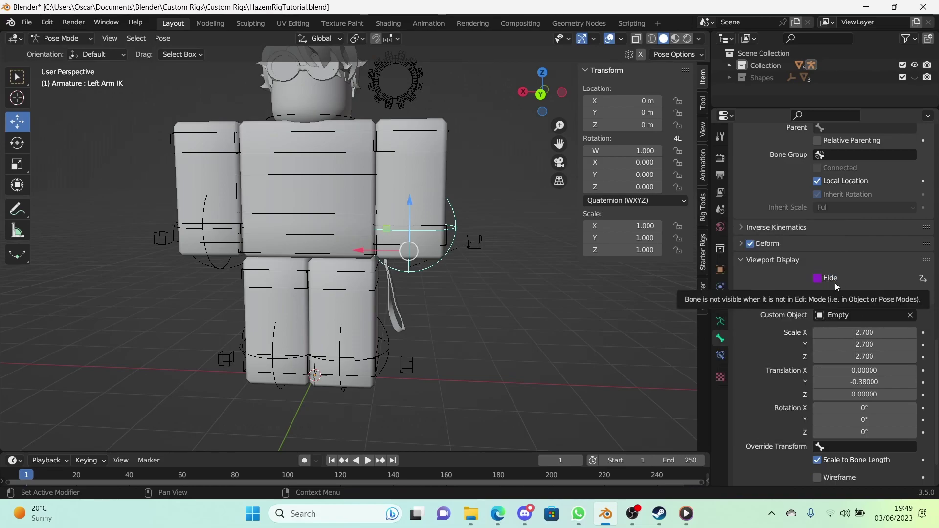
Edit the driver on the Left Arm IK bone's Hide property and change its type to Scripted Expression
right_click(815, 278)
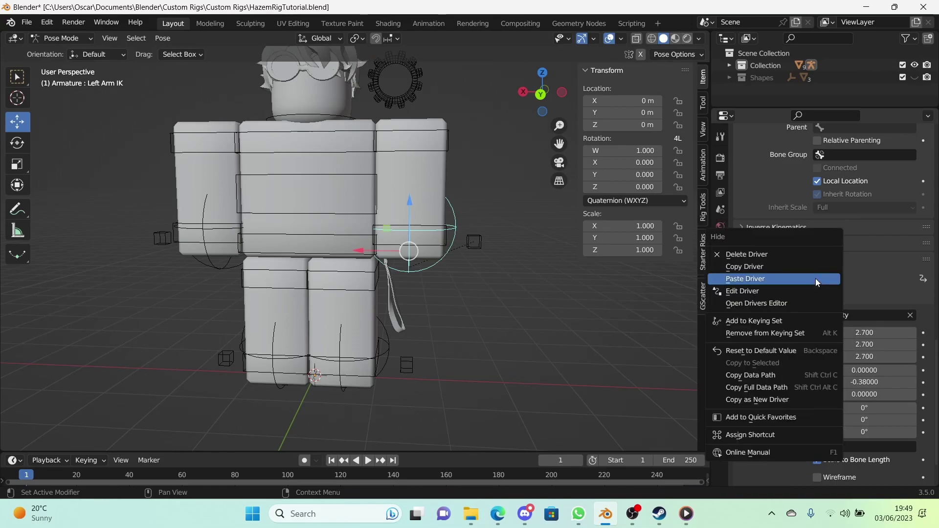
click(806, 289)
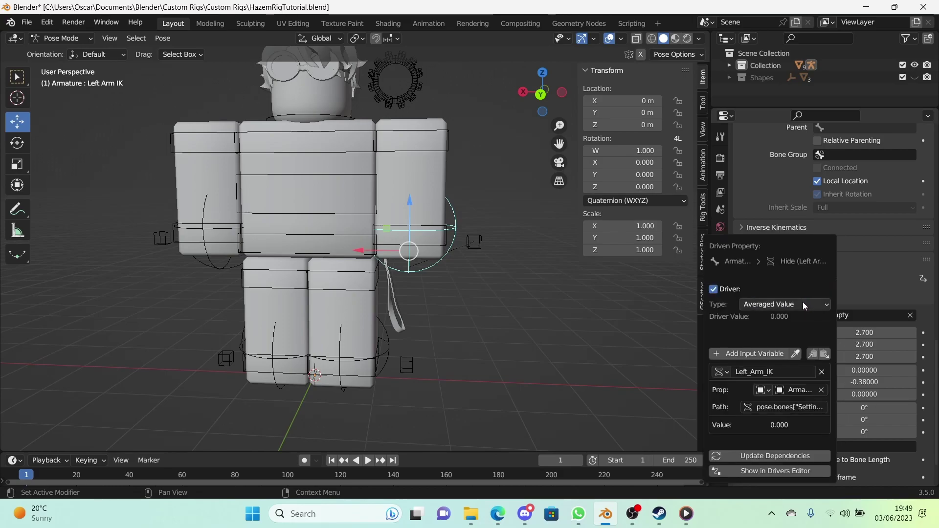
click(802, 304)
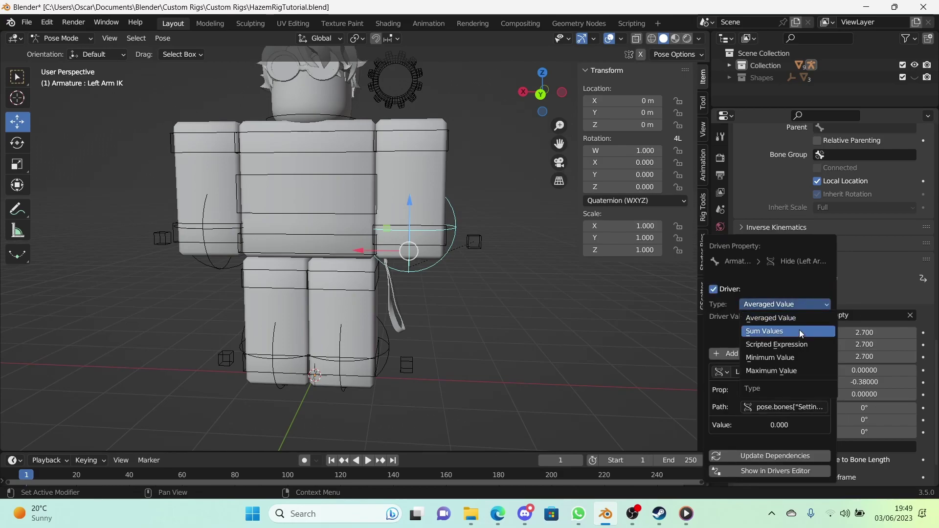
click(797, 345)
Set the Hide driver's expression to -Left_Arm_IK+1 and update its dependencies
click(754, 328)
key(Left)
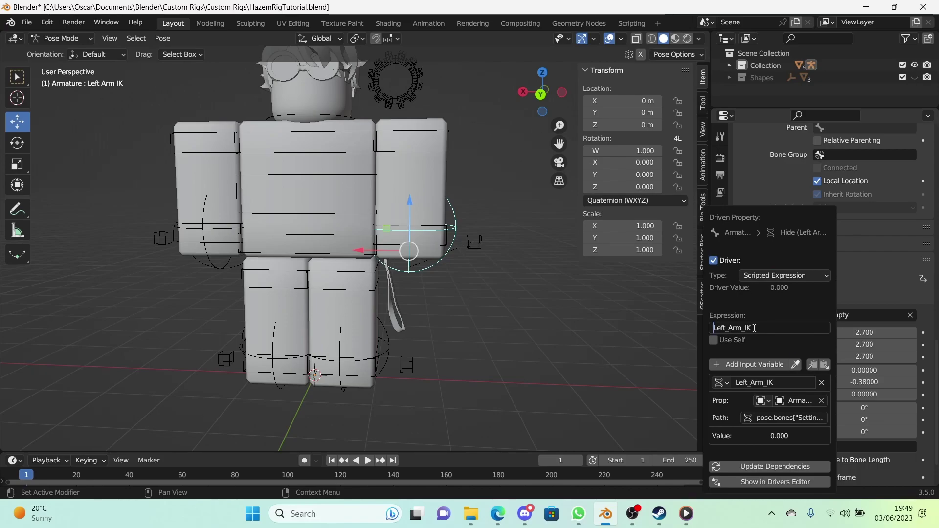
text(-)
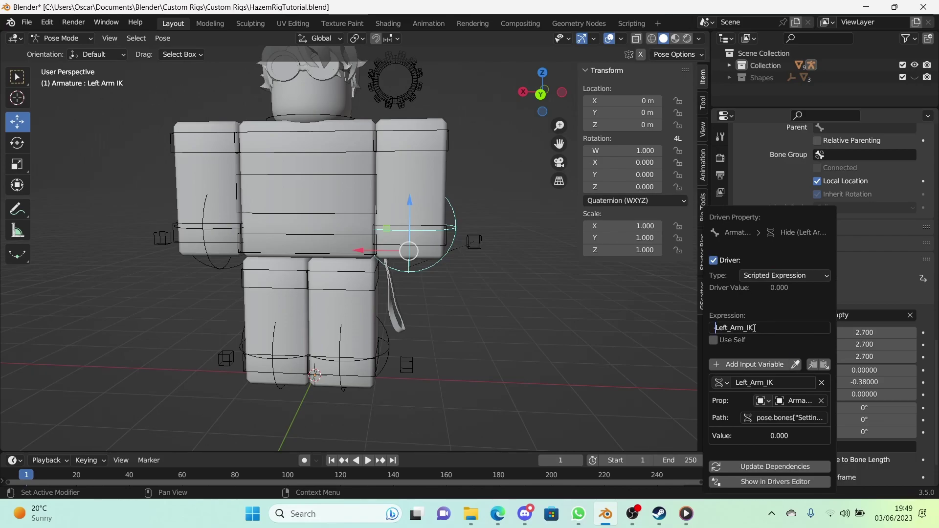
text(-)
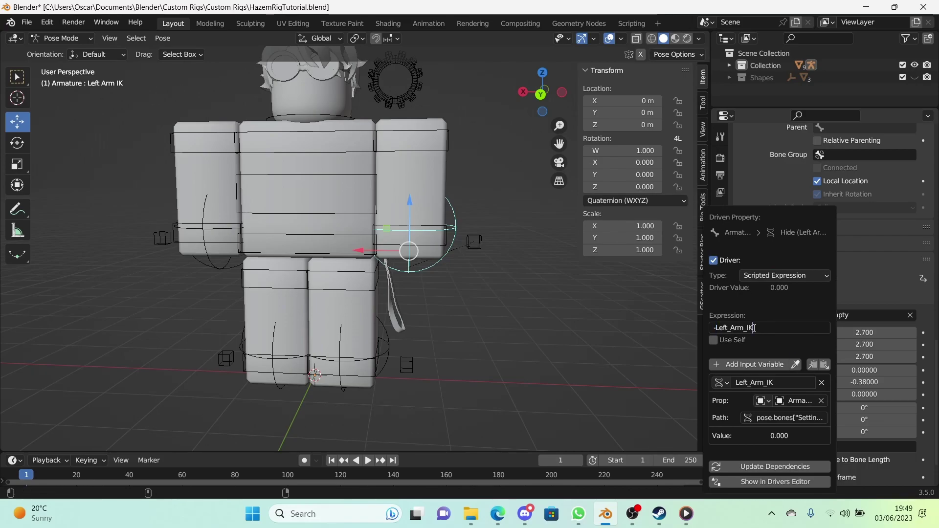
text(+)
text(+1)
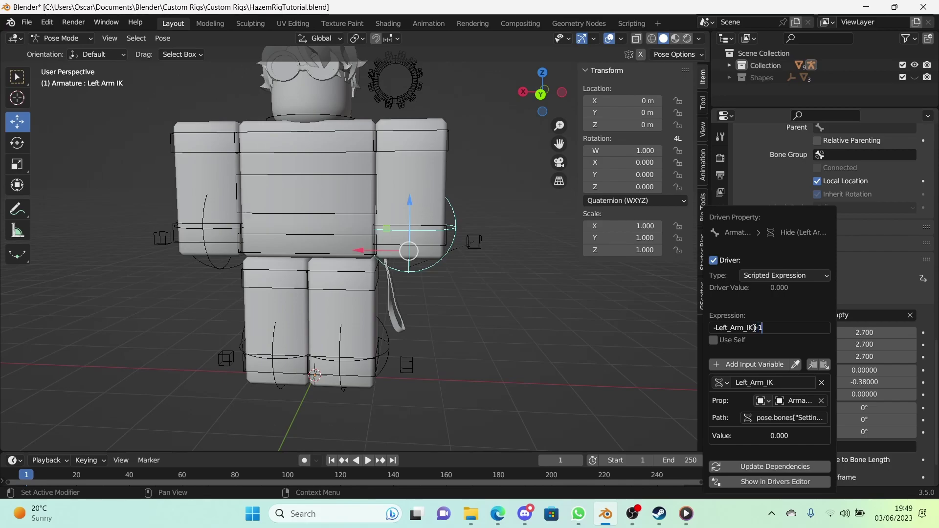
key(Return)
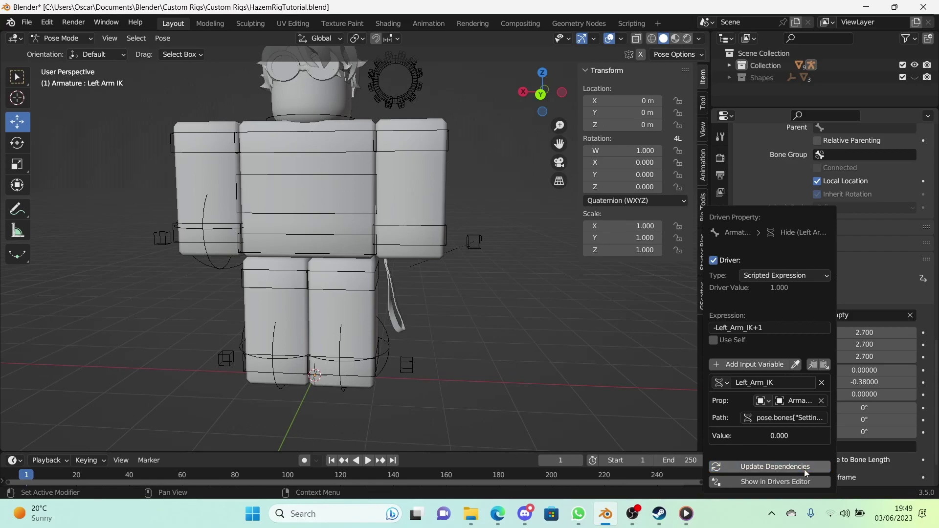
click(805, 466)
Test the Left Arm IK switch on the Settings bone by toggling it repeatedly, leaving it on
click(416, 78)
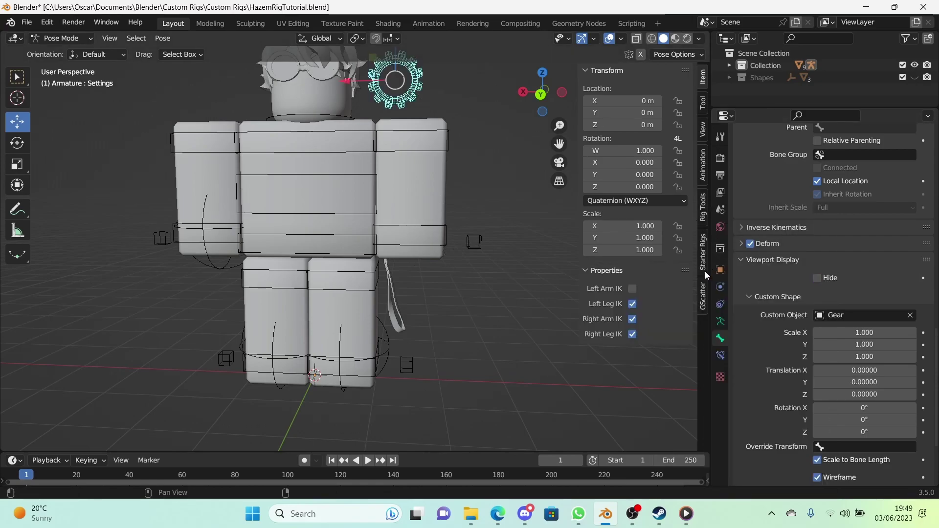
click(633, 285)
click(633, 285)
click(632, 285)
click(631, 286)
click(632, 289)
click(631, 289)
click(632, 289)
click(632, 288)
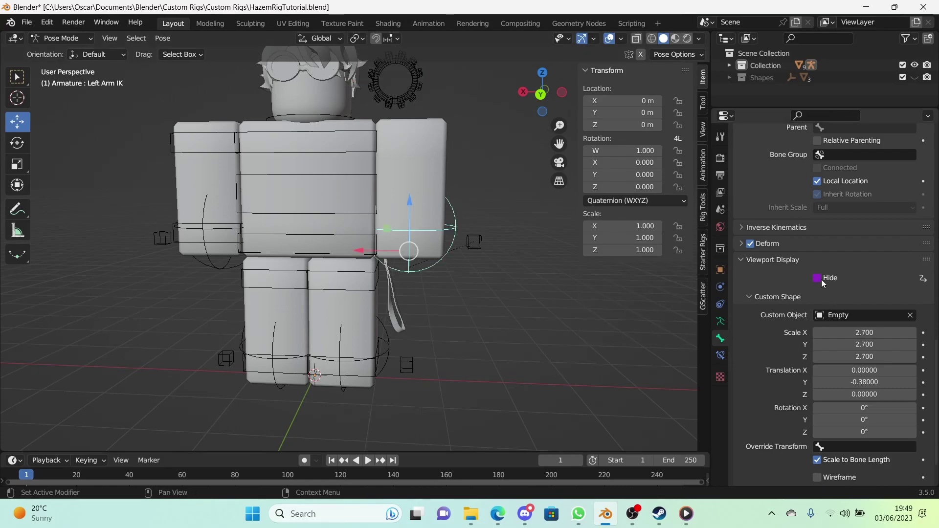
Copy the driver from the Left Arm IK bone's Hide property and paste it onto the Left Arm Pole's Hide property
right_click(820, 278)
click(795, 252)
click(473, 242)
right_click(826, 277)
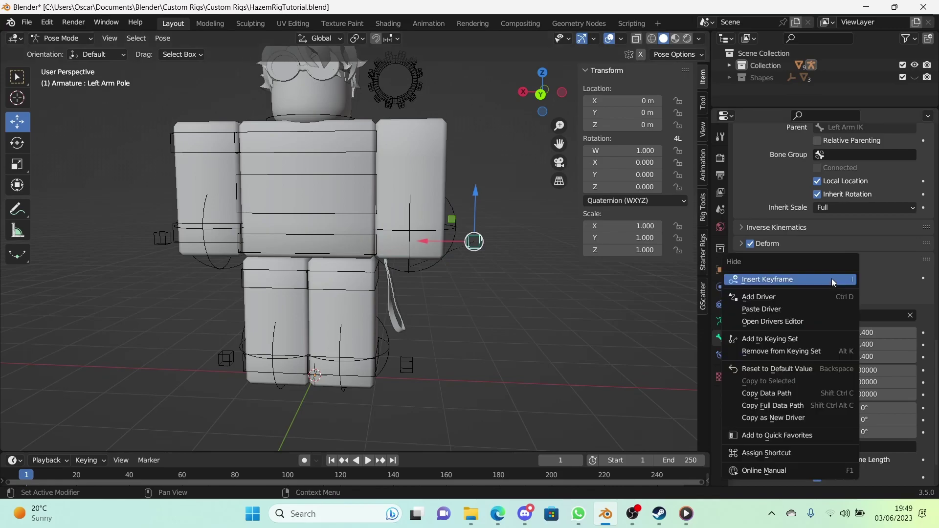
click(815, 307)
Toggle the Settings bone's Left Arm IK switch to check the arm and pole controls, leaving it off
click(411, 102)
click(631, 288)
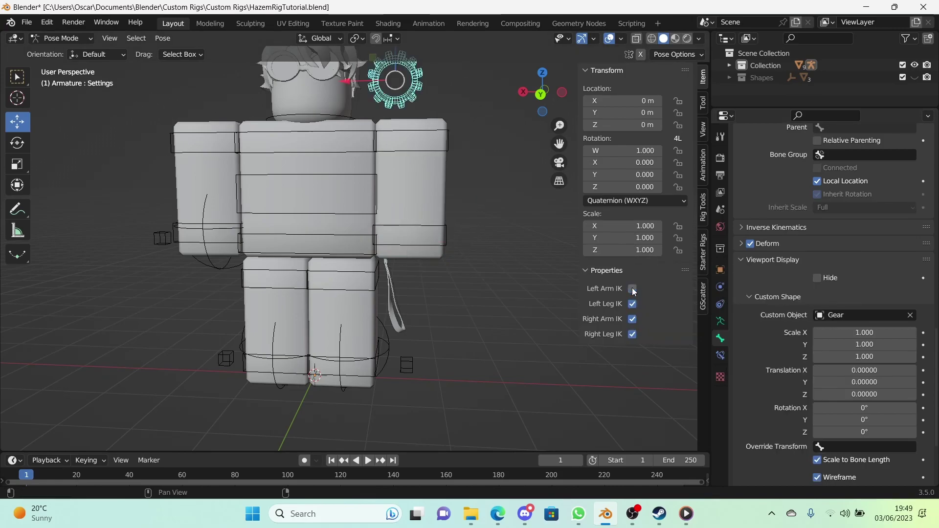
click(632, 288)
click(632, 289)
click(632, 288)
Try rotating the Left Lower Arm bone to test its direct control
click(400, 233)
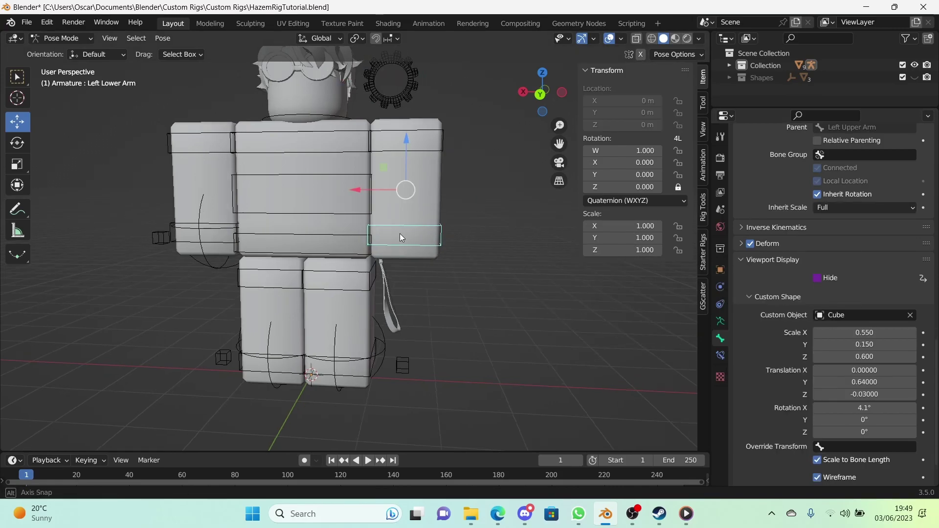
middle_drag(400, 233, 359, 116)
key(r)
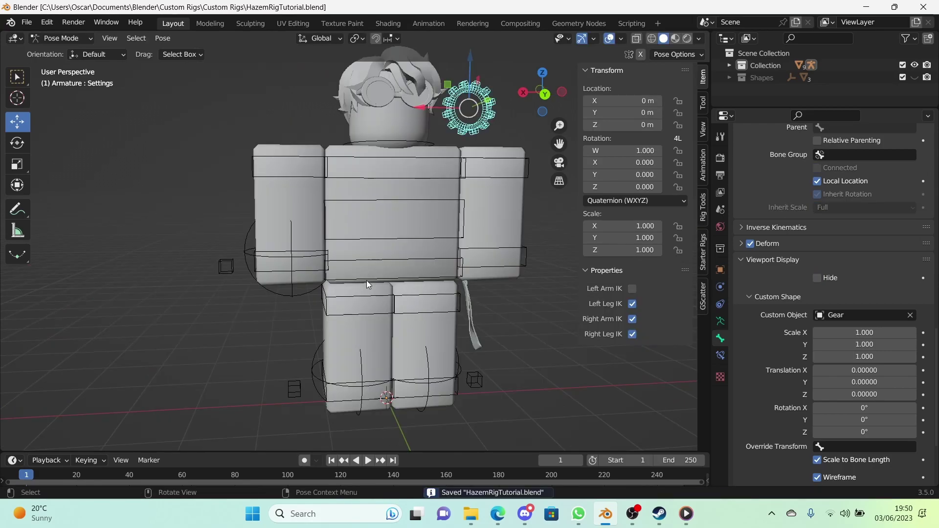
middle_drag(366, 280, 383, 273)
middle_drag(455, 290, 484, 284)
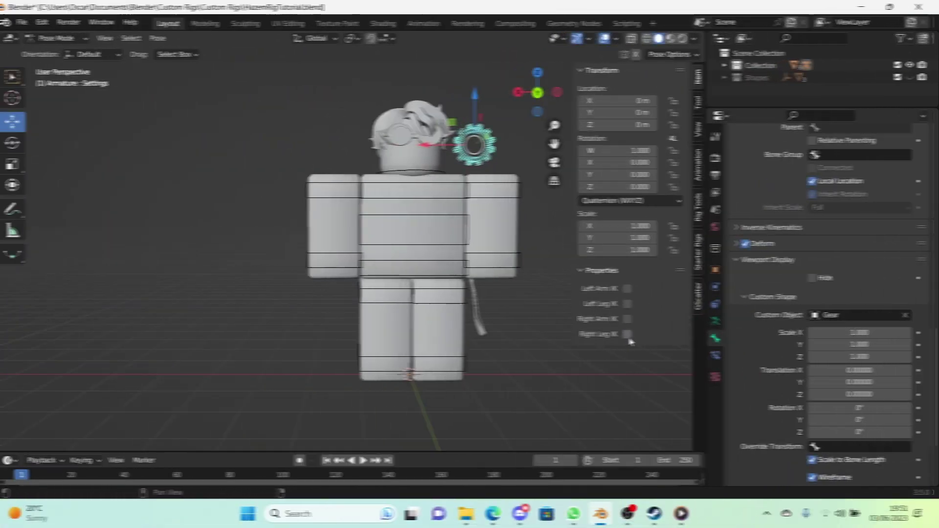
middle_drag(500, 328, 485, 342)
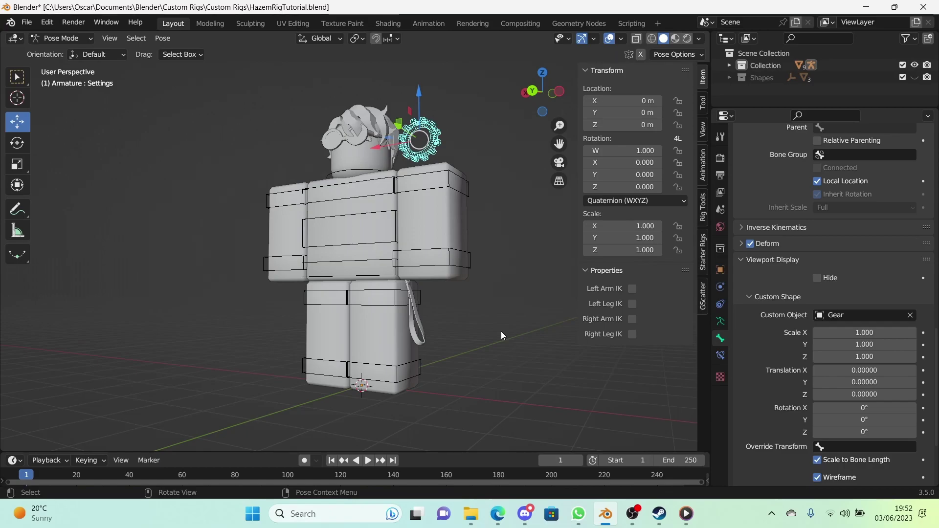
click(500, 331)
middle_drag(500, 330, 525, 213)
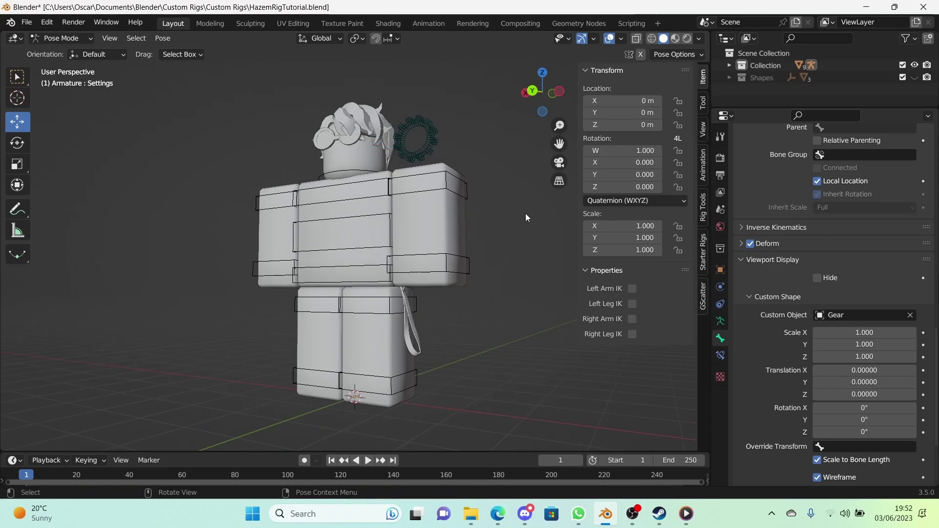